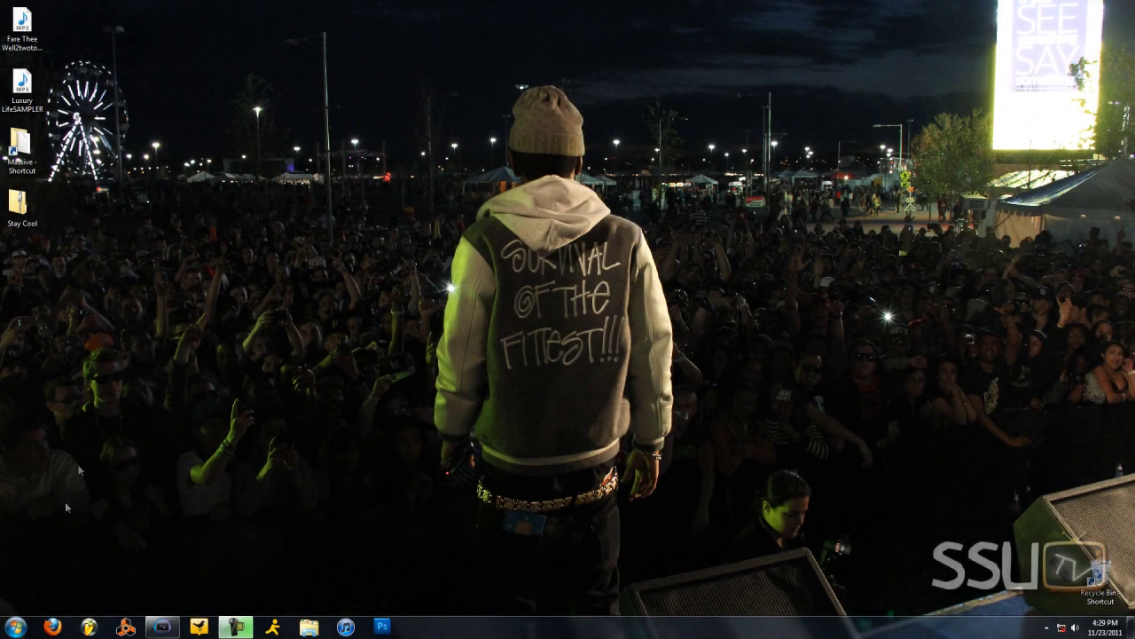
Step: Launch FL Studio 10 from its pinned taskbar icon
{"action": "left_click", "coordinate": [89, 627]}
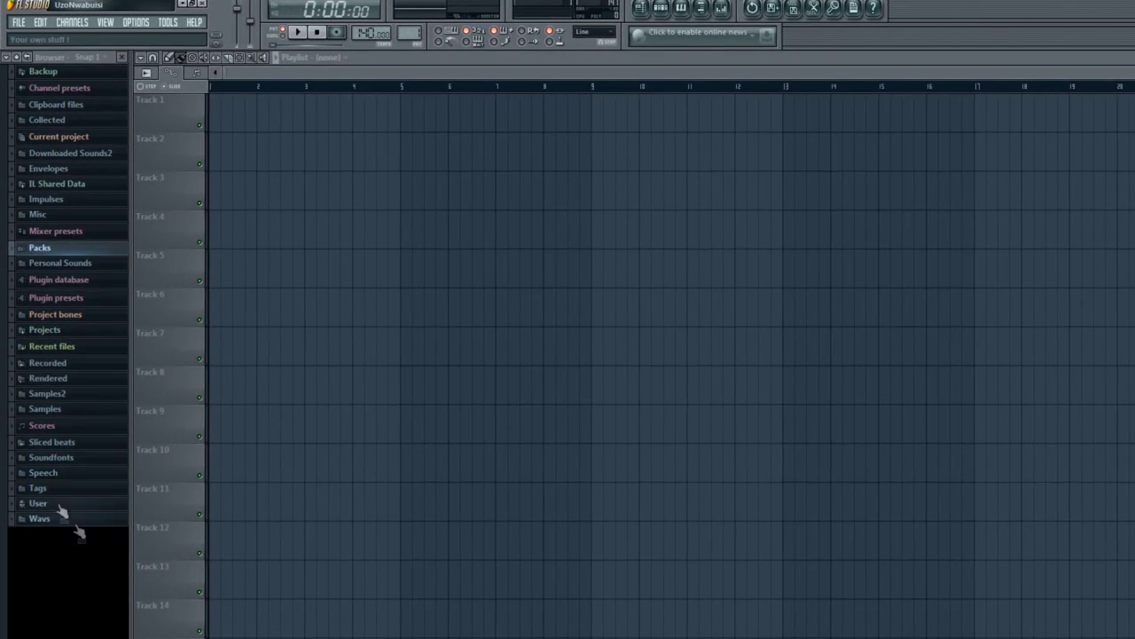
Step: Expand the browser's Packs folder, then briefly open and collapse Drum Kit 06
{"action": "left_click", "coordinate": [60, 251]}
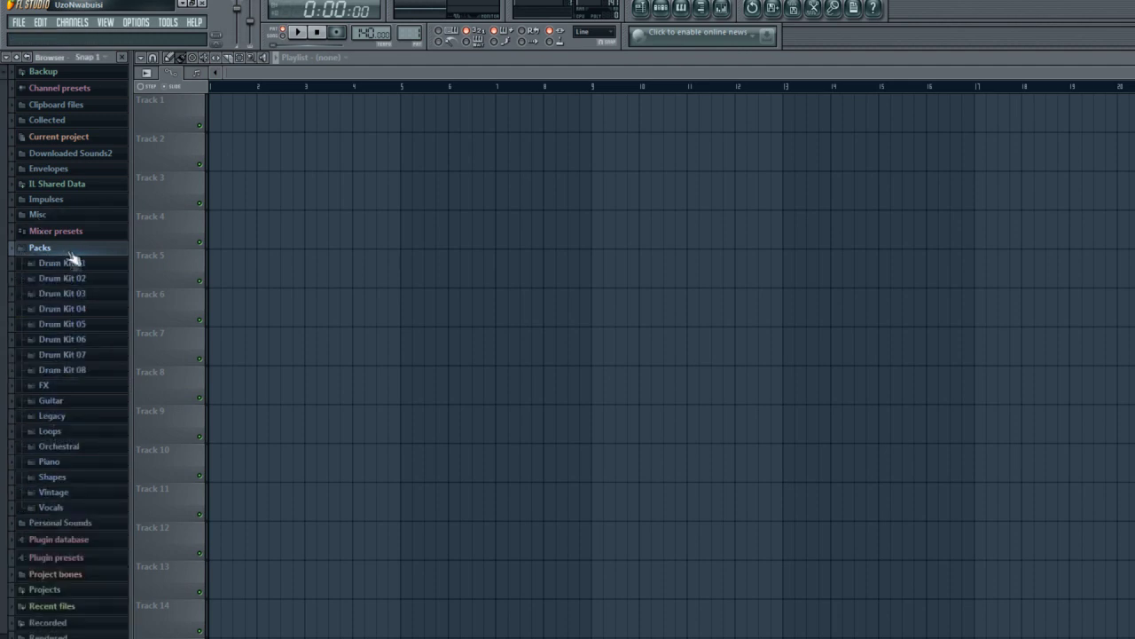
{"action": "left_click", "coordinate": [93, 341]}
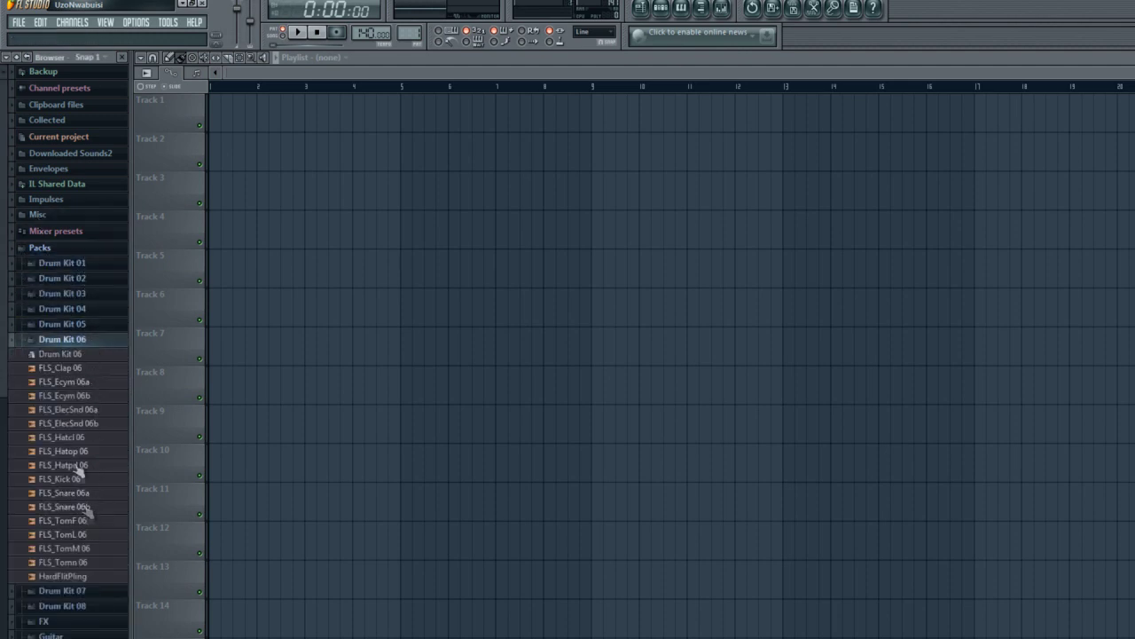
{"action": "left_click", "coordinate": [58, 345]}
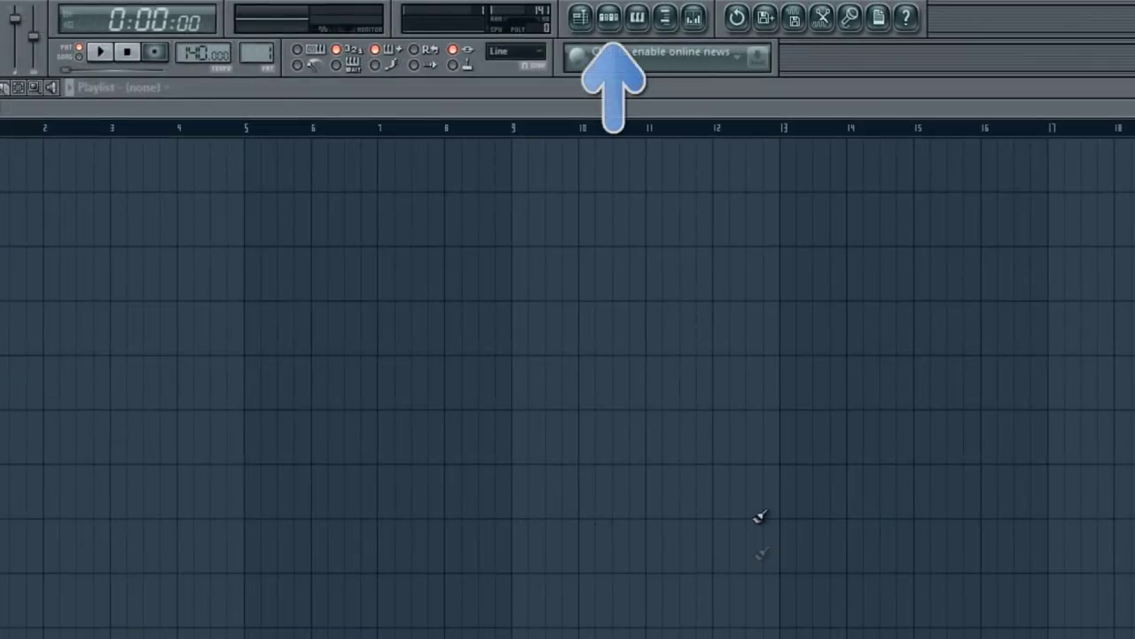
Step: Preview loops in Packs > Loops and load DL_Drumroom onto Pattern 1's Sampler channel
{"action": "left_click", "coordinate": [608, 17]}
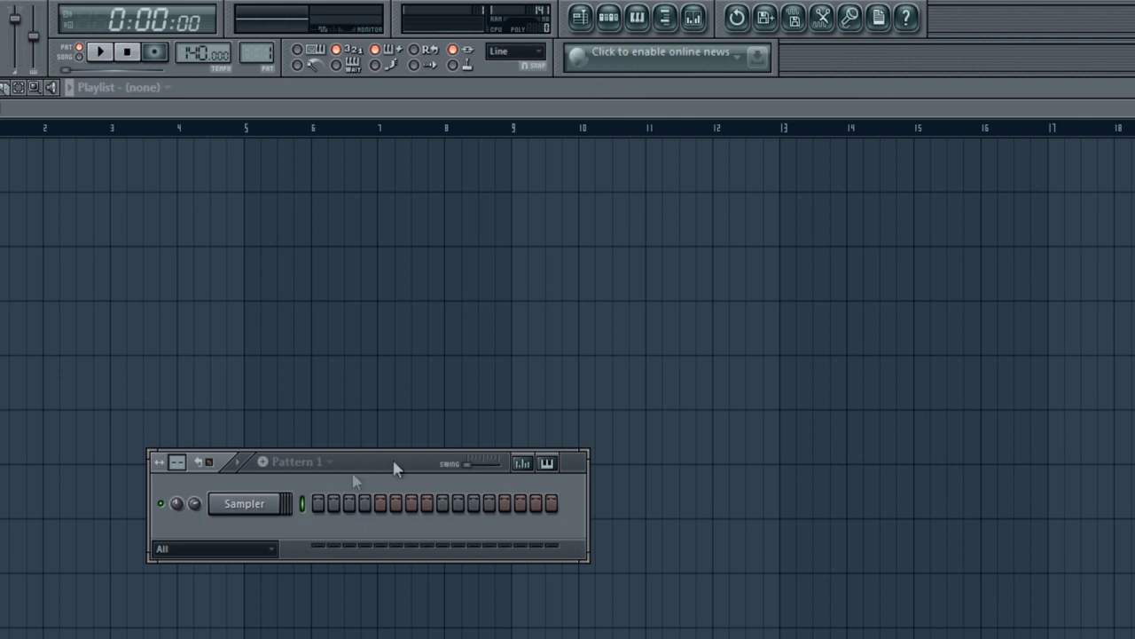
{"action": "left_click_drag", "start_coordinate": [393, 461], "coordinate": [482, 353]}
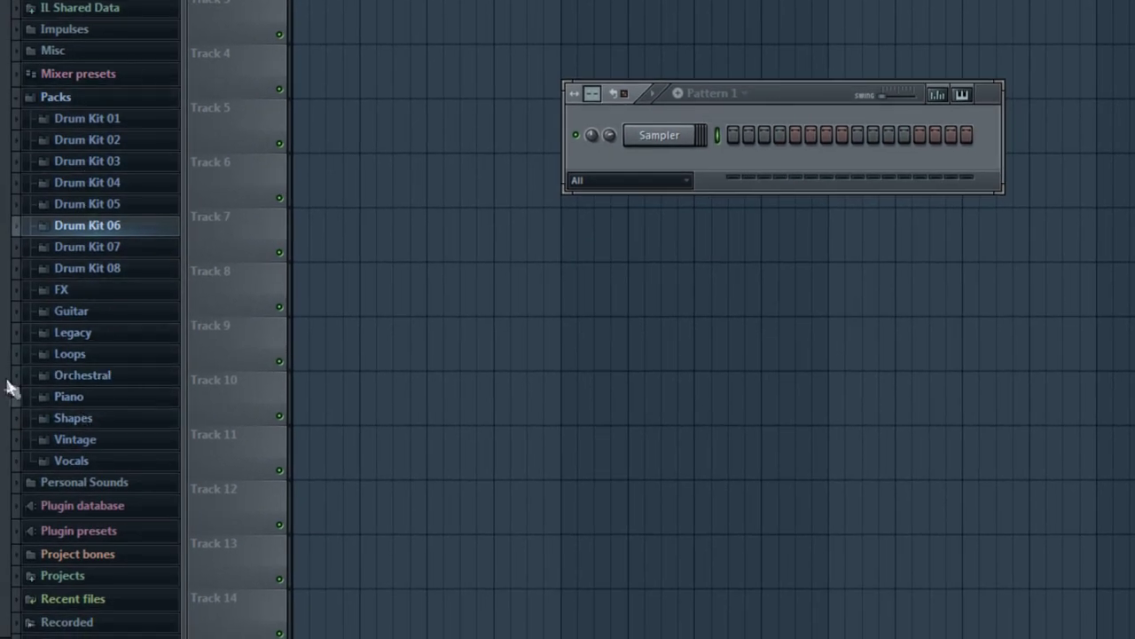
{"action": "left_click", "coordinate": [113, 355]}
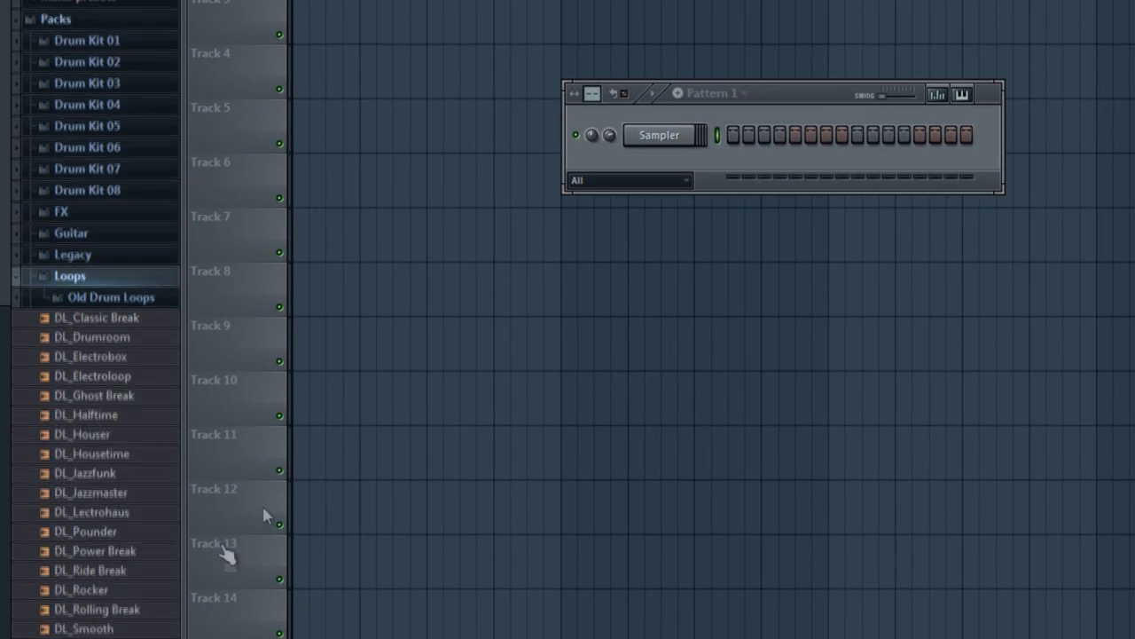
{"action": "left_click", "coordinate": [127, 375]}
{"action": "left_click", "coordinate": [135, 357]}
{"action": "left_click", "coordinate": [144, 339]}
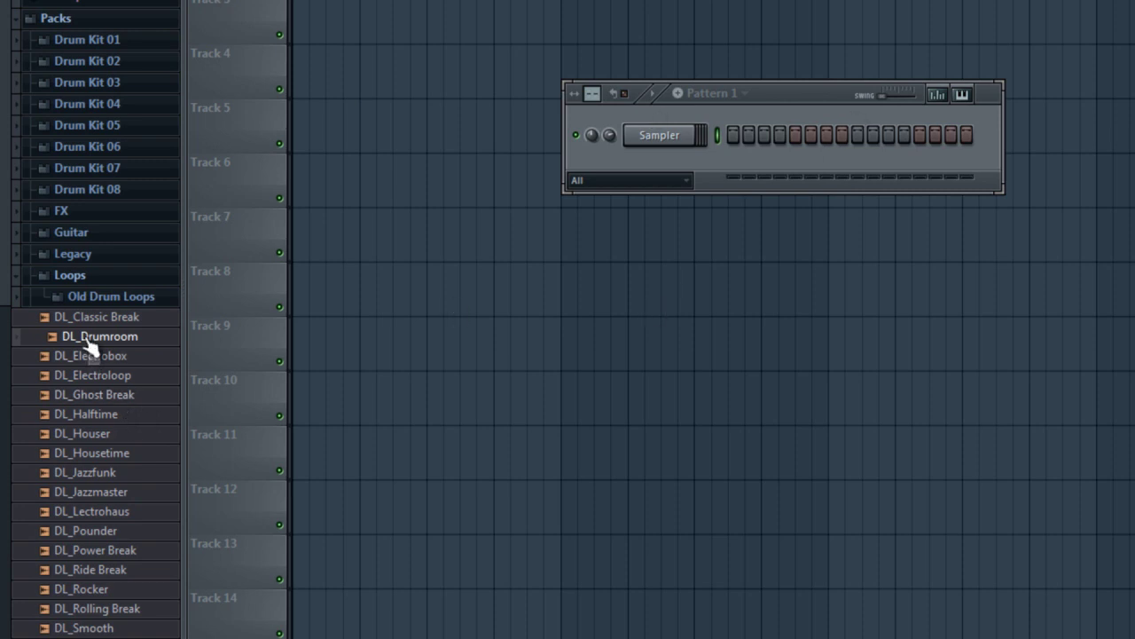
{"action": "left_click_drag", "start_coordinate": [89, 341], "coordinate": [656, 149]}
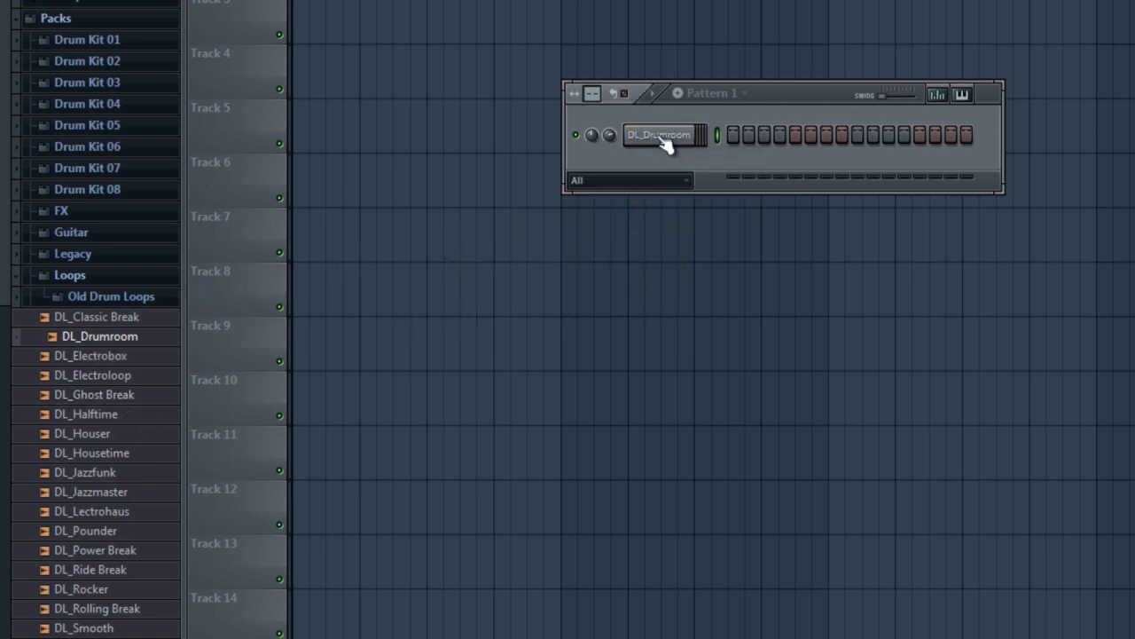
Step: Open DL_Drumroom's Channel settings, browse the INS, MISC and FUNC tabs, then return to SMP
{"action": "right_click", "coordinate": [99, 342]}
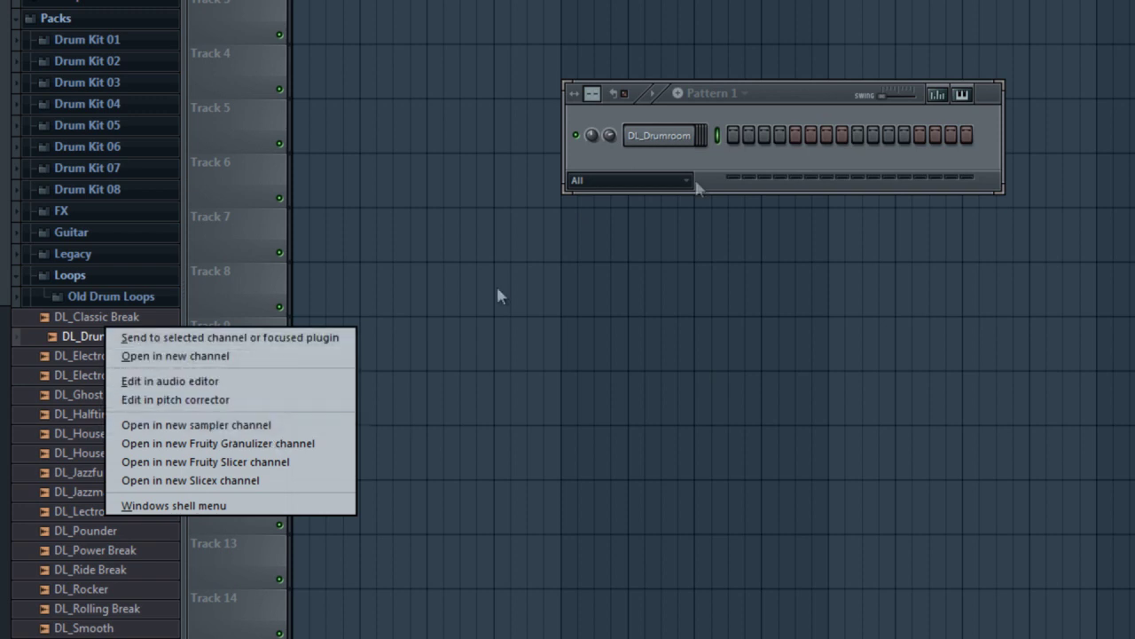
{"action": "left_click", "coordinate": [781, 104]}
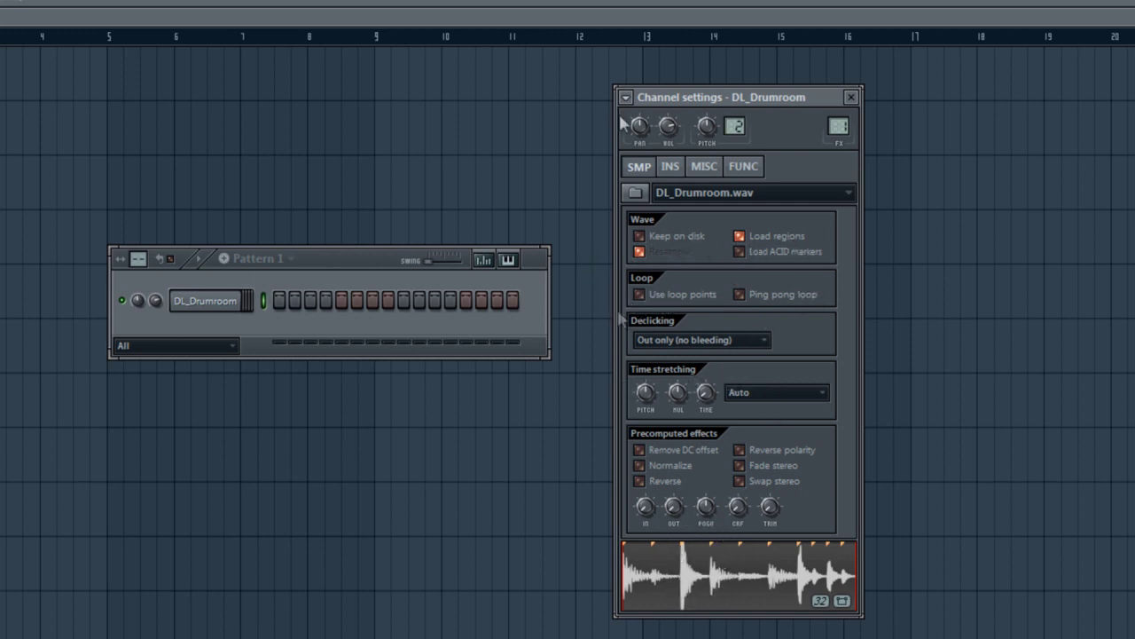
{"action": "left_click", "coordinate": [670, 168]}
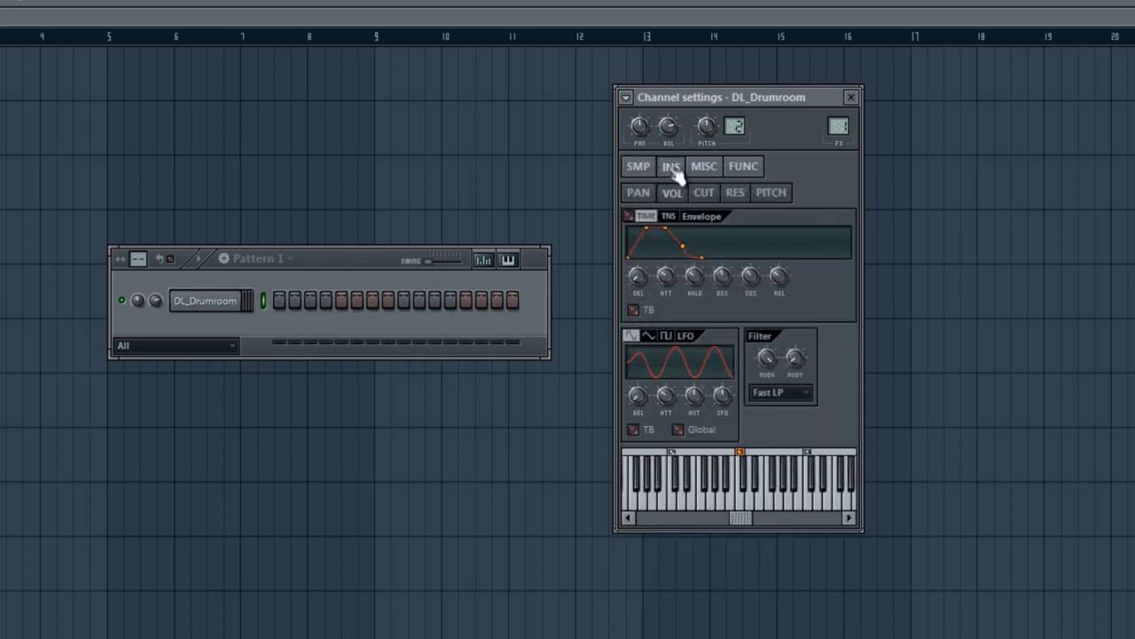
{"action": "left_click", "coordinate": [703, 167]}
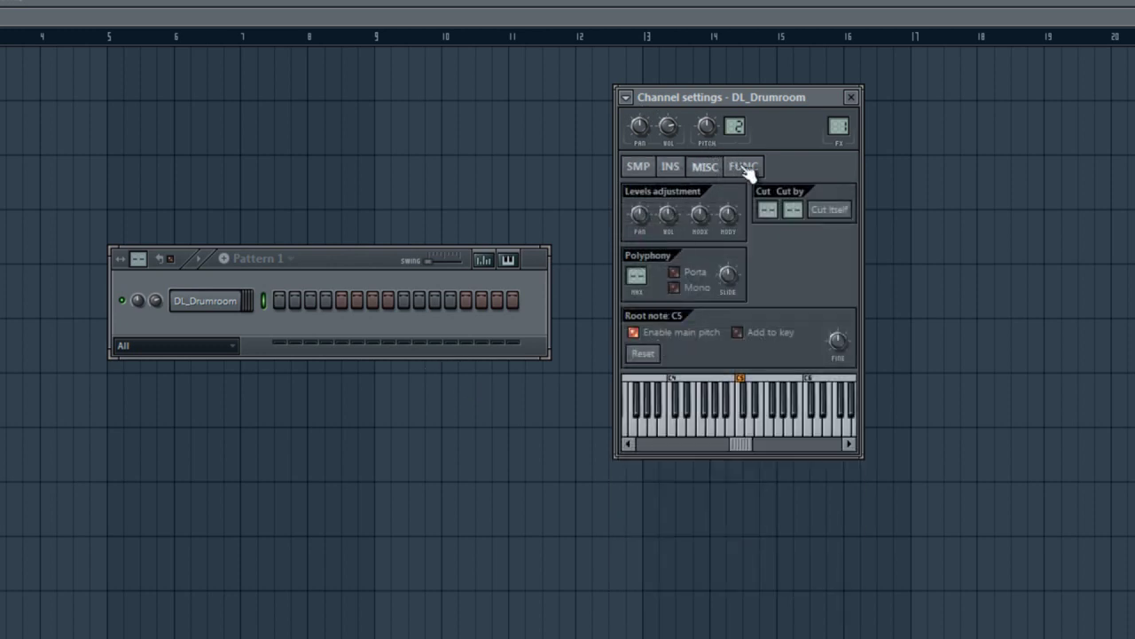
{"action": "left_click", "coordinate": [743, 167]}
{"action": "left_click", "coordinate": [720, 170]}
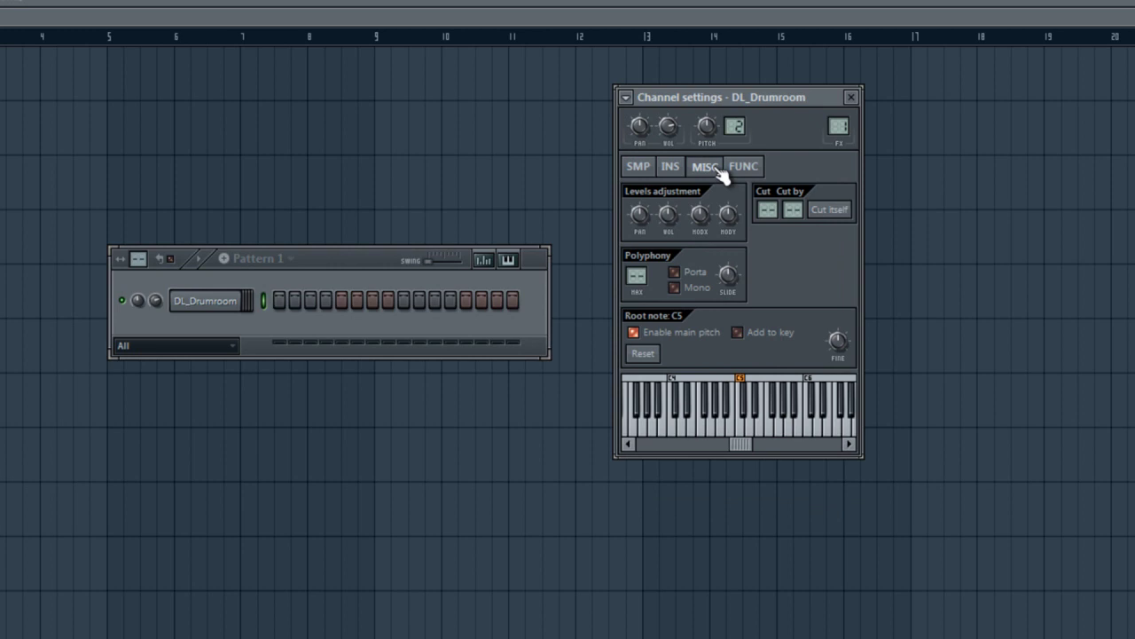
{"action": "left_click", "coordinate": [644, 167]}
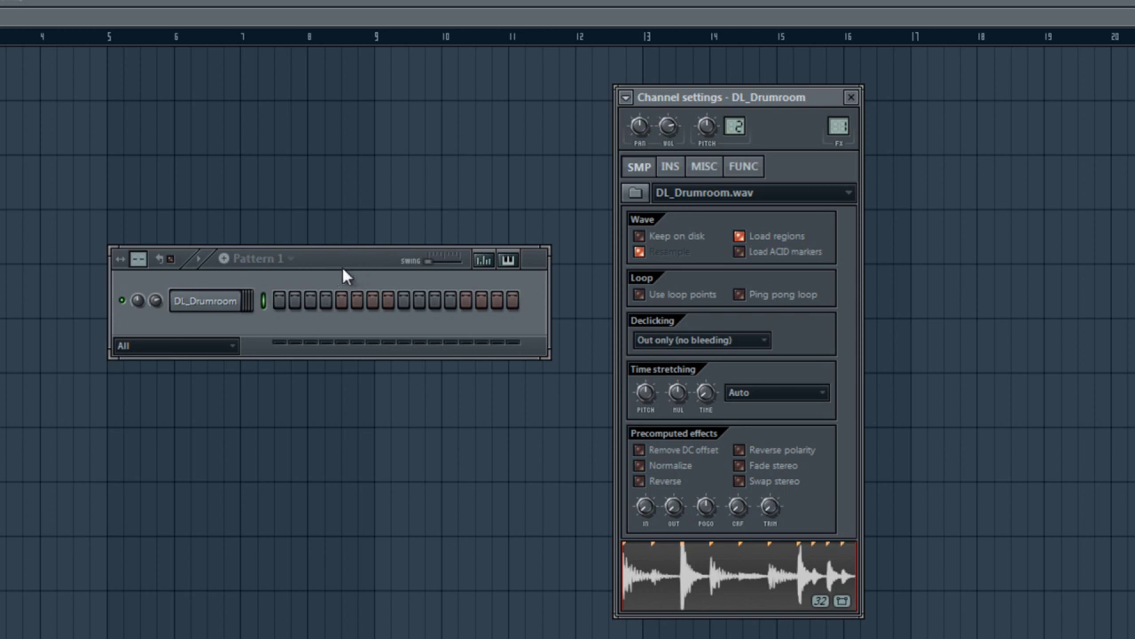
Step: Open the DL_Drumroom piano roll, hide the browser, and show the note column as piano keys
{"action": "right_click", "coordinate": [216, 303]}
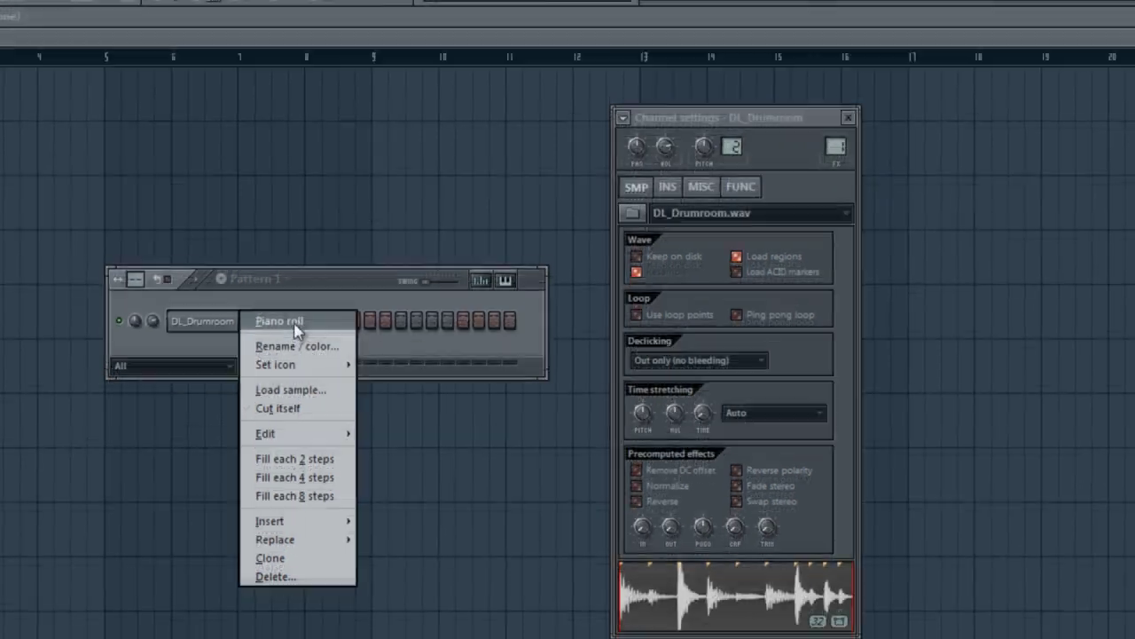
{"action": "left_click", "coordinate": [333, 269]}
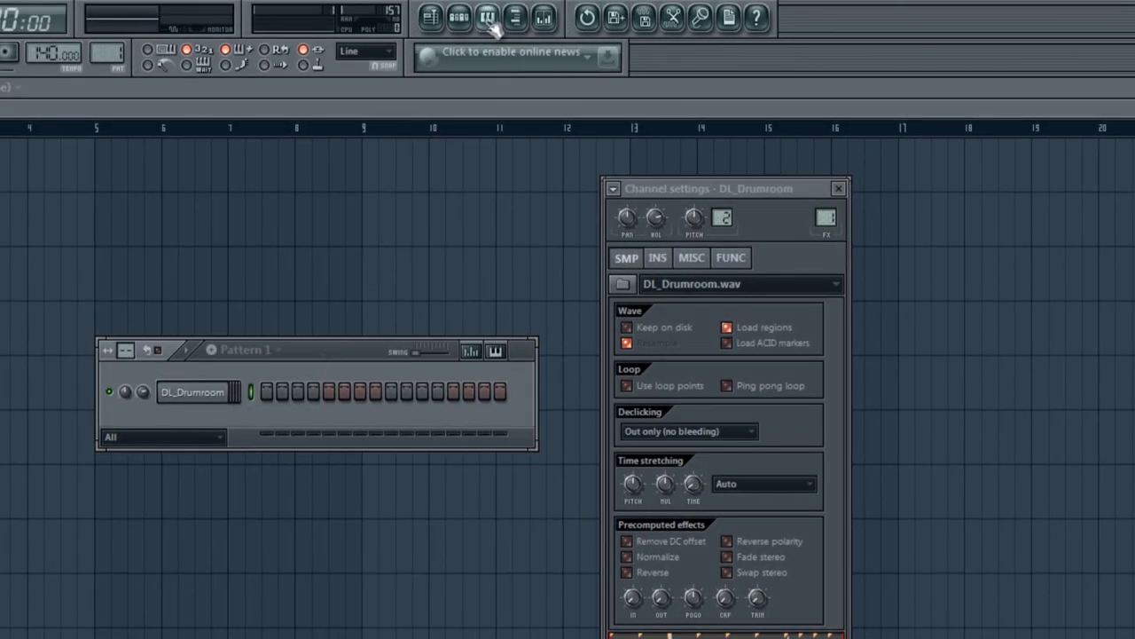
{"action": "left_click", "coordinate": [491, 22]}
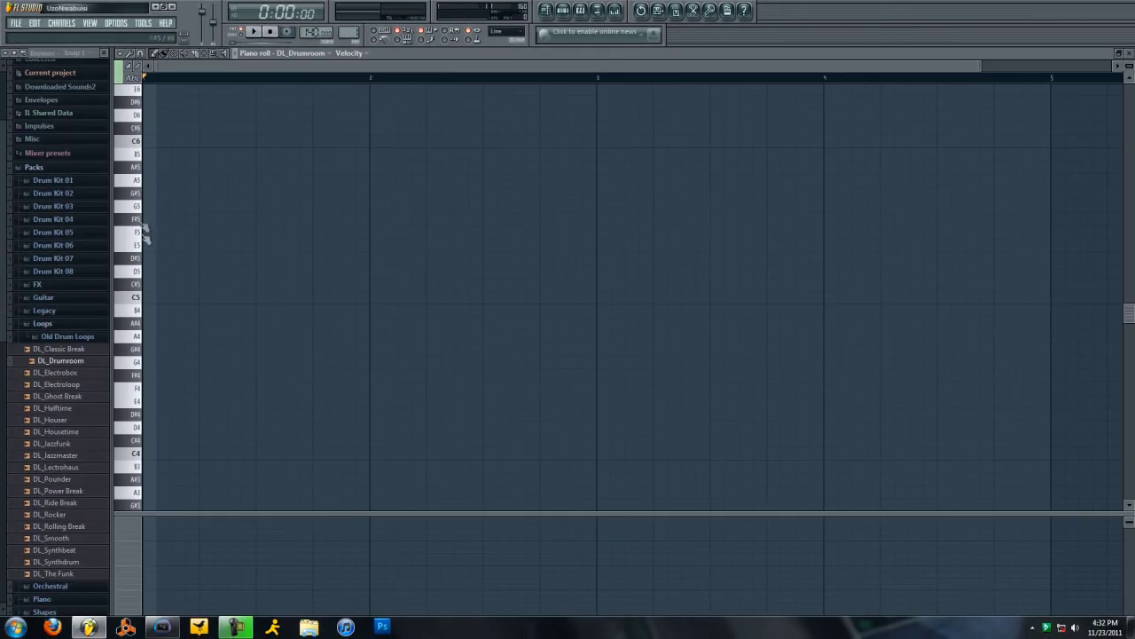
{"action": "left_click", "coordinate": [67, 324]}
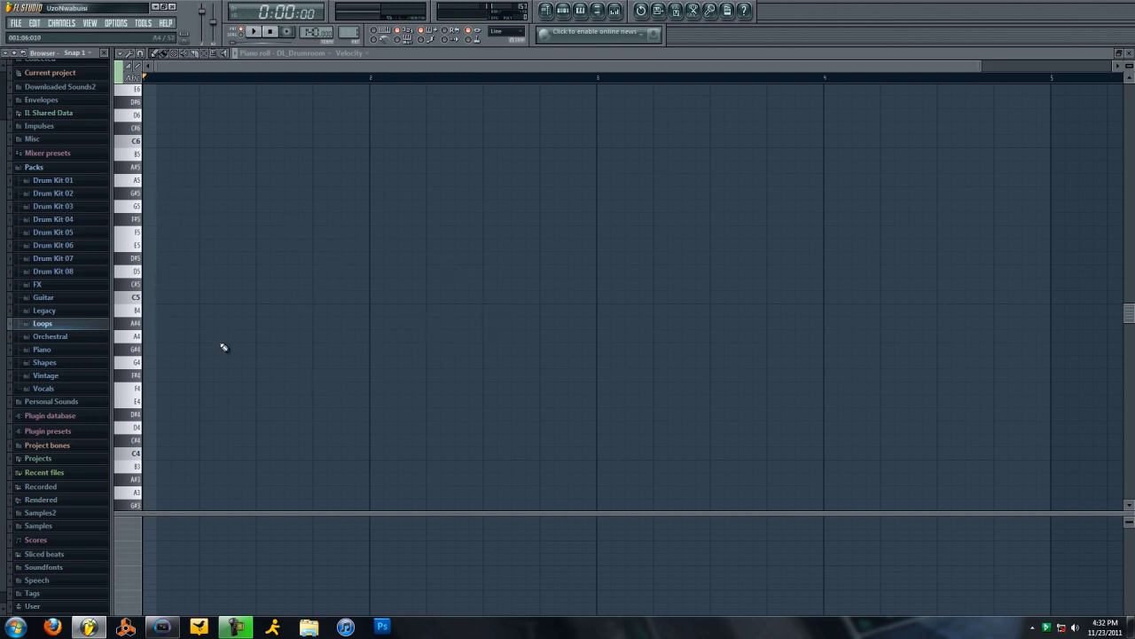
{"action": "left_click", "coordinate": [103, 54]}
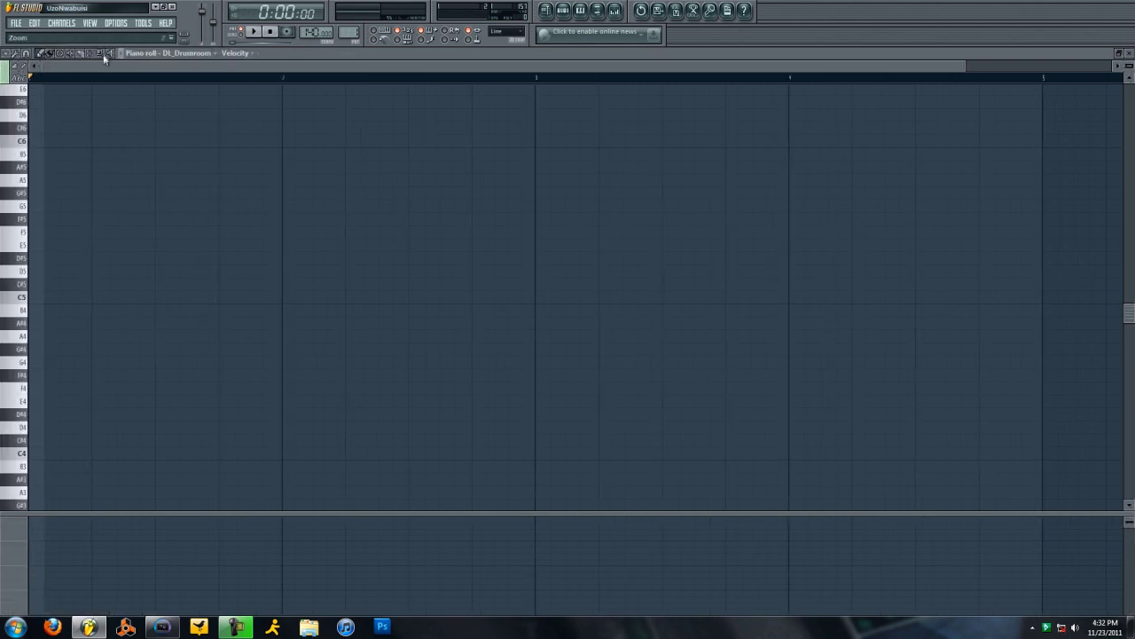
{"action": "left_click", "coordinate": [19, 78]}
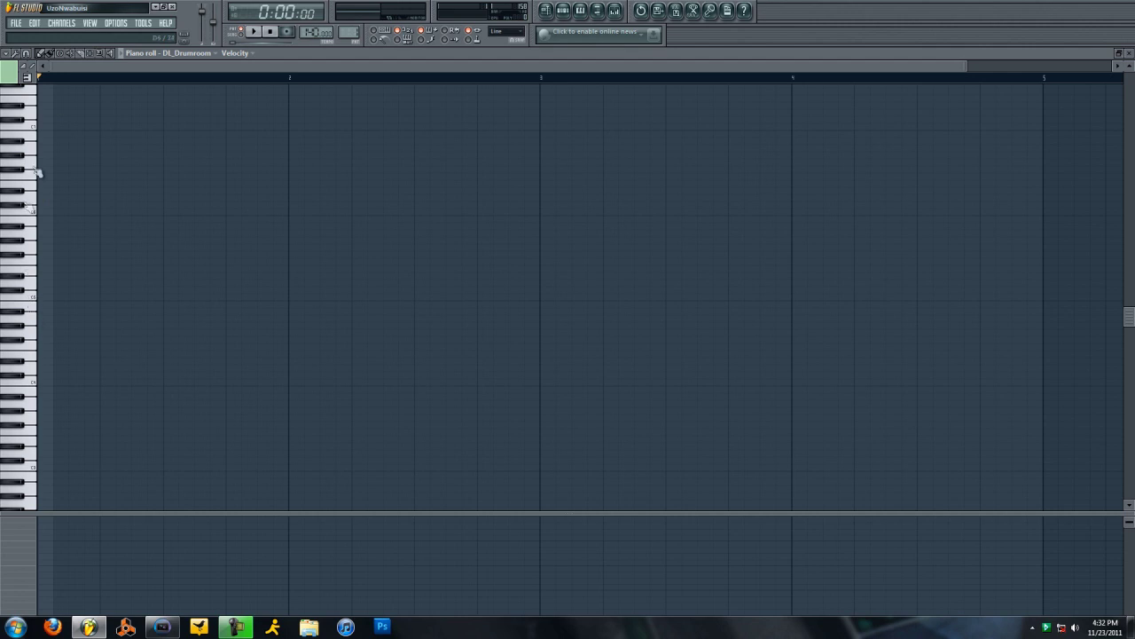
{"action": "left_click", "coordinate": [28, 79]}
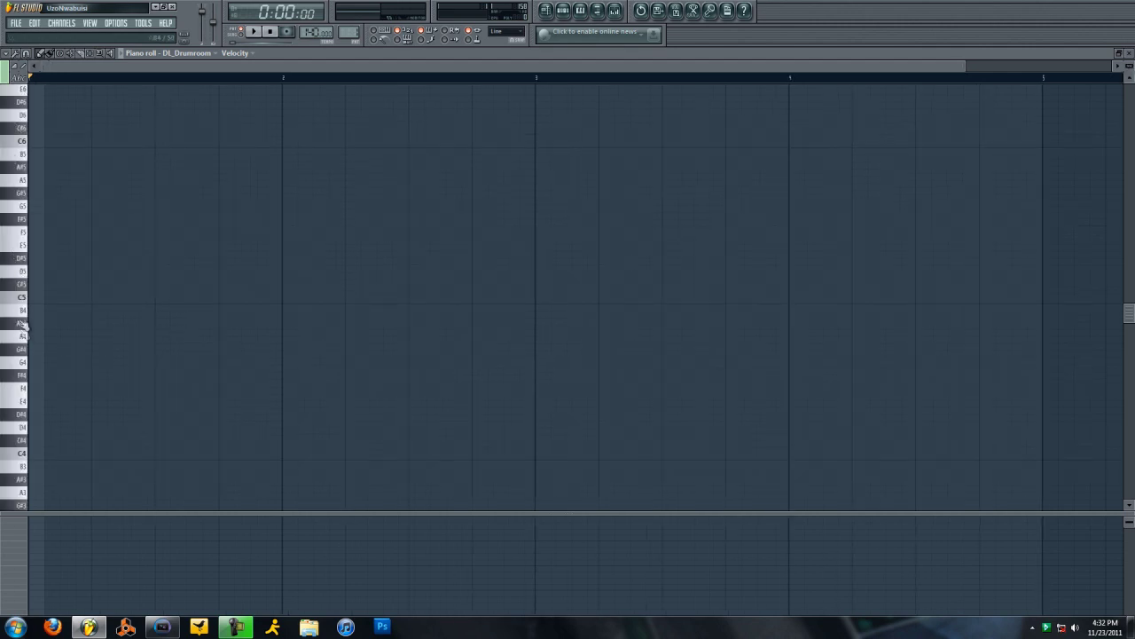
{"action": "left_click", "coordinate": [28, 79]}
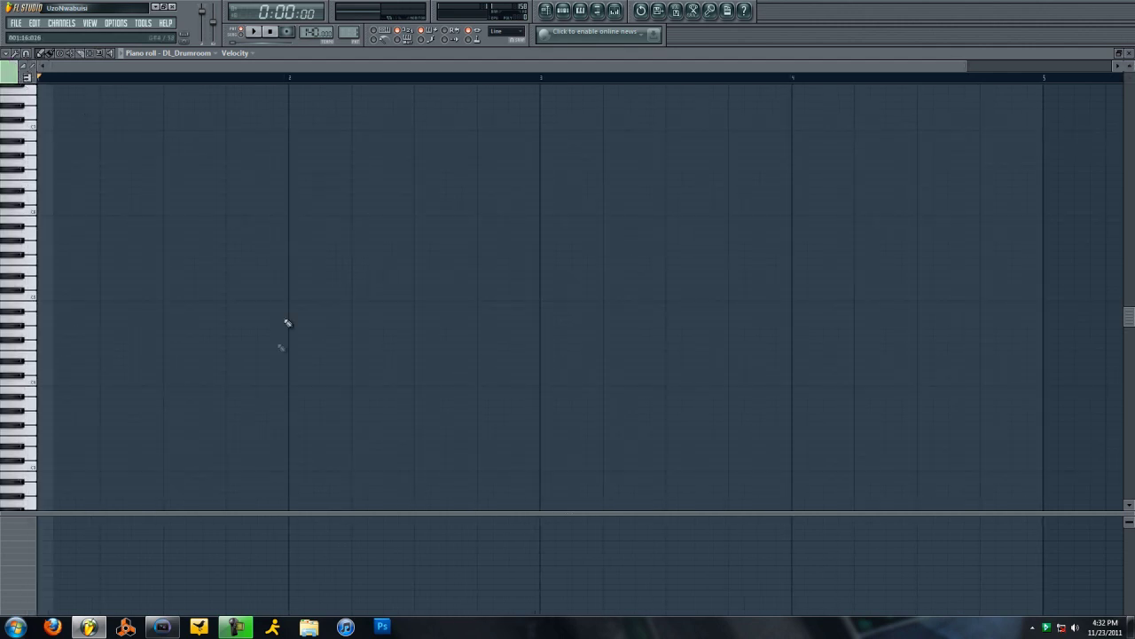
Step: Place and delete test notes at the start of the DL_Drumroom piano roll
{"action": "left_click", "coordinate": [568, 12]}
{"action": "left_click", "coordinate": [298, 243]}
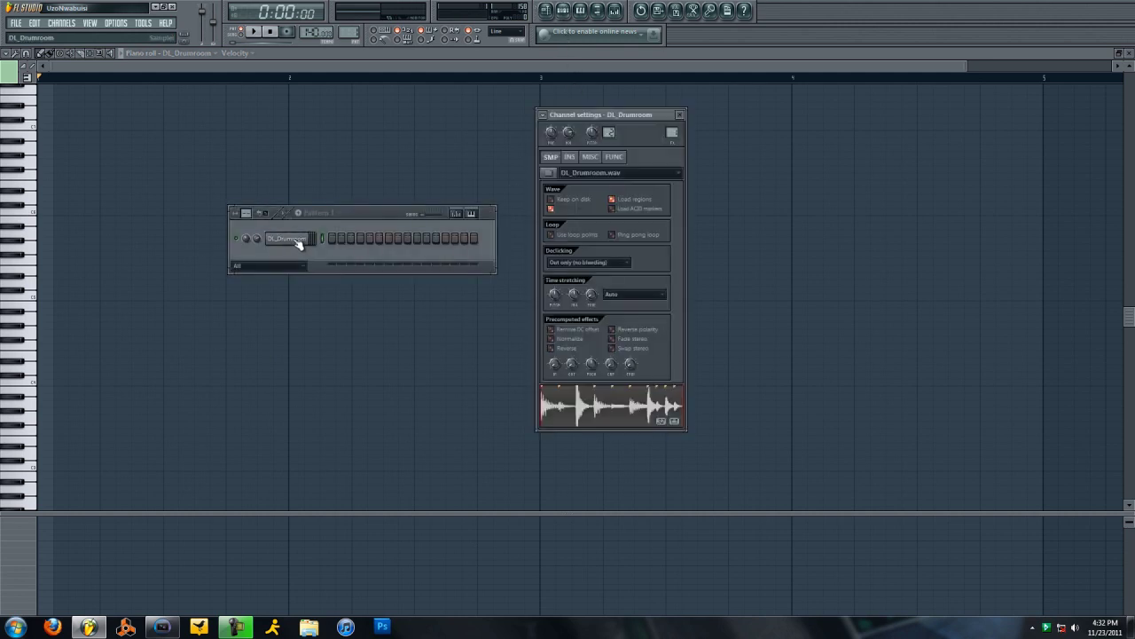
{"action": "left_click", "coordinate": [48, 298]}
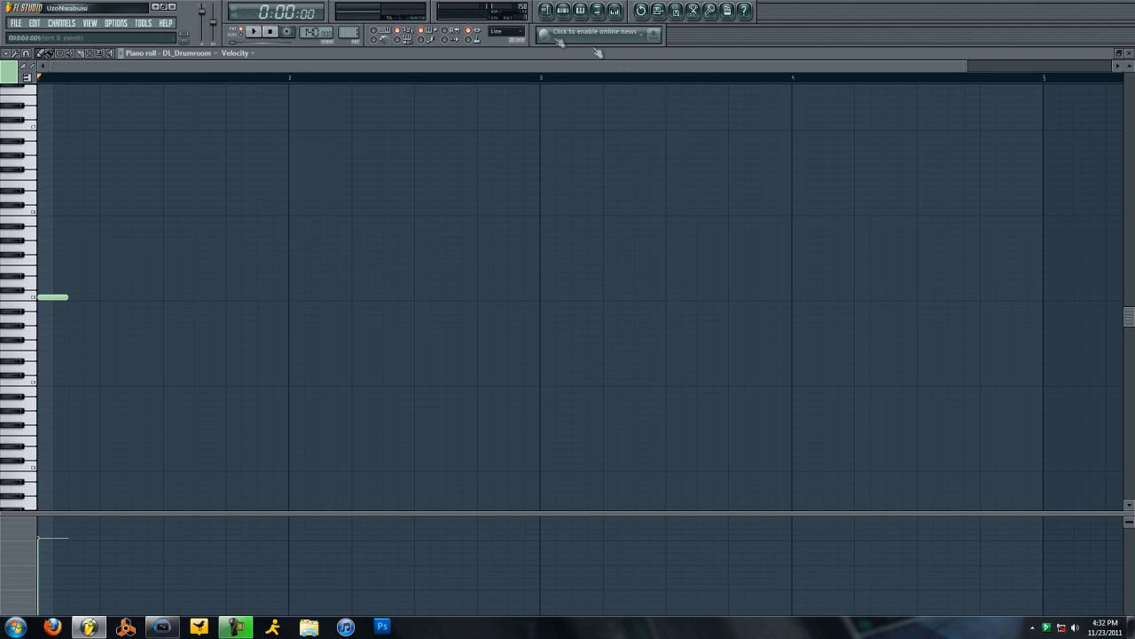
{"action": "right_click", "coordinate": [66, 297]}
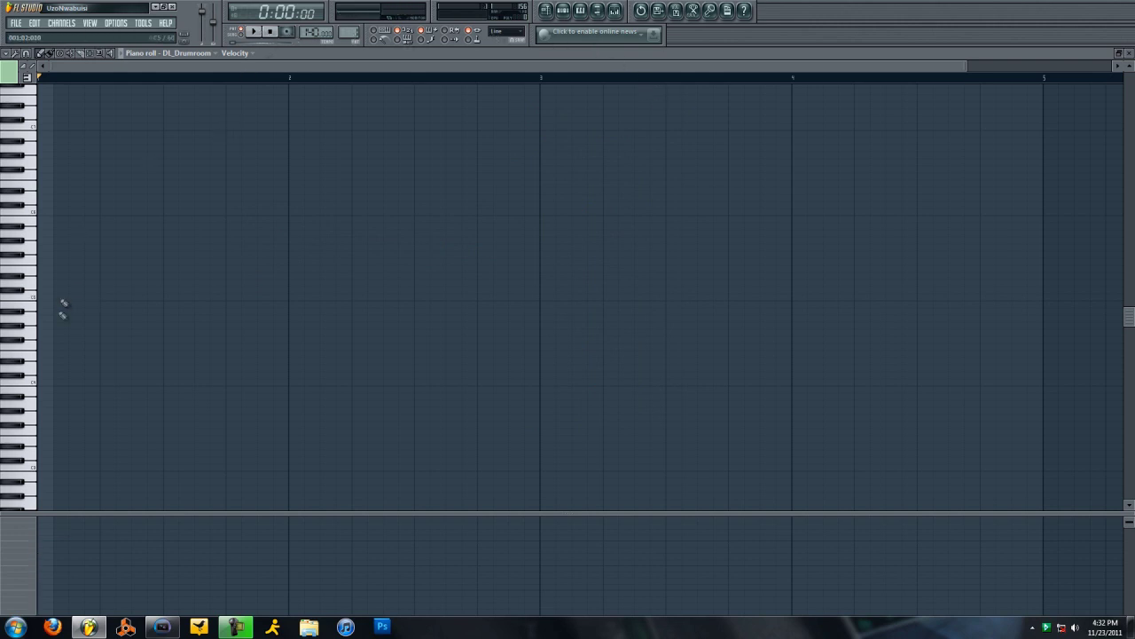
{"action": "left_click", "coordinate": [48, 391]}
{"action": "right_click", "coordinate": [53, 386]}
Step: Adjust DL_Drumroom's time stretching in Channel settings, leaving only the empty piano roll visible
{"action": "left_click", "coordinate": [561, 9]}
{"action": "left_click", "coordinate": [291, 239]}
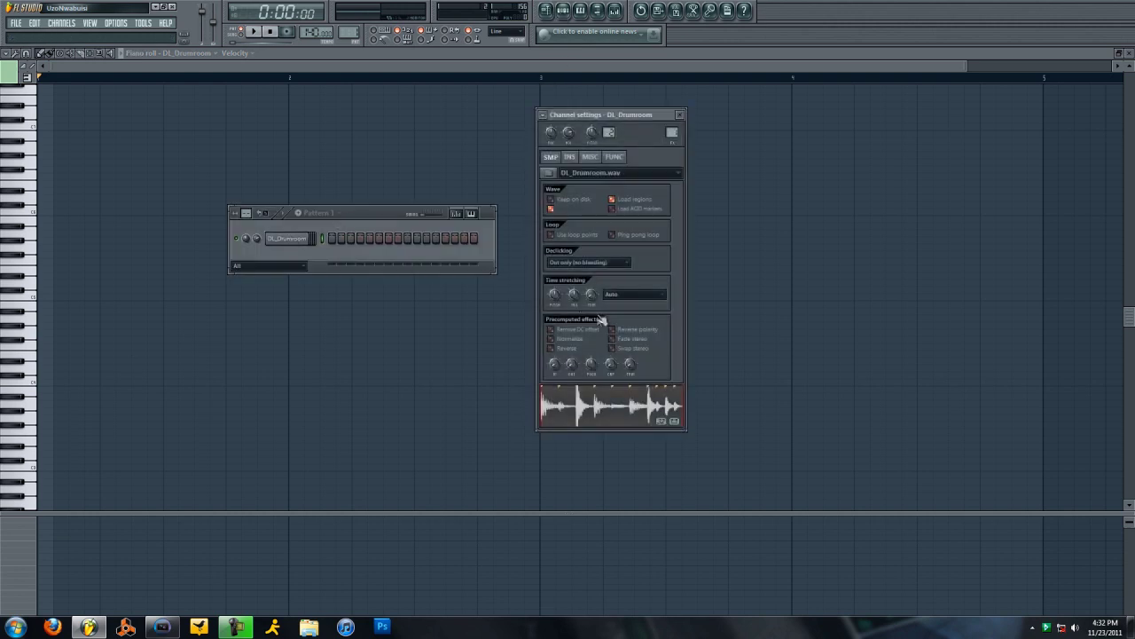
{"action": "left_click_drag", "start_coordinate": [594, 299], "coordinate": [494, 317]}
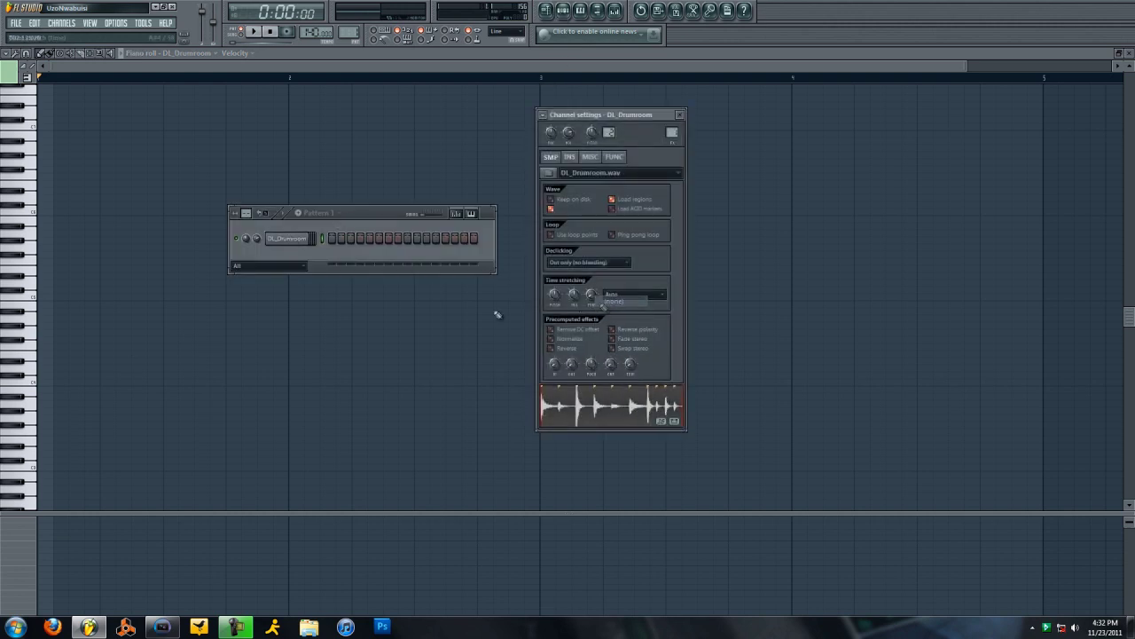
{"action": "left_click", "coordinate": [39, 386]}
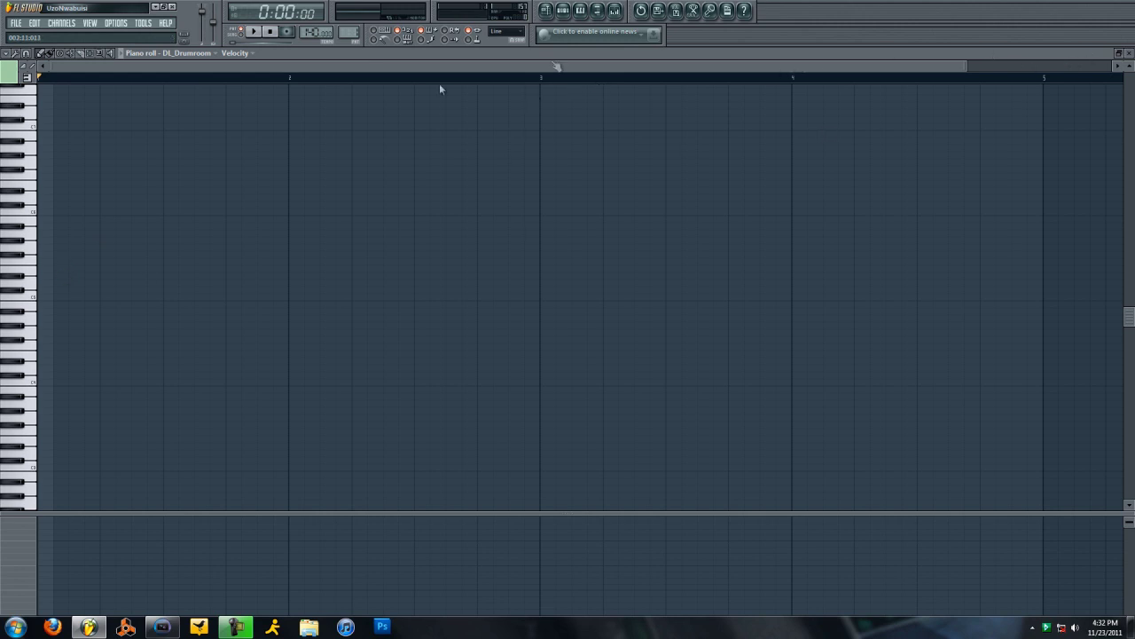
Step: Close the piano roll, choose Pattern 1 as the playlist clip, and remove a stray clip
{"action": "left_click", "coordinate": [1129, 57]}
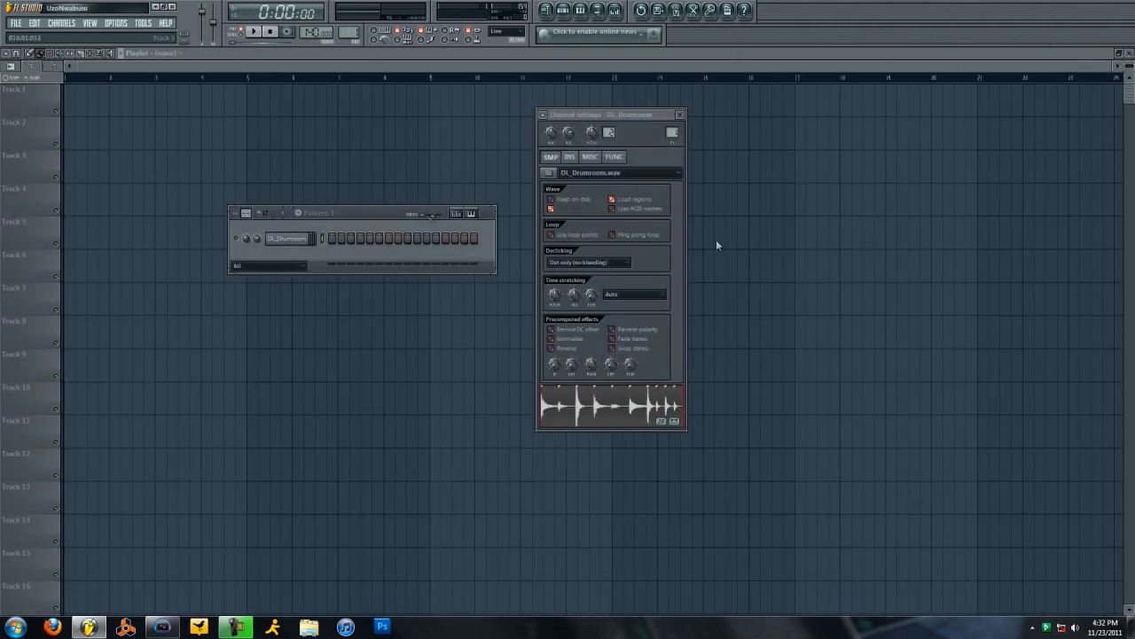
{"action": "left_click", "coordinate": [285, 155]}
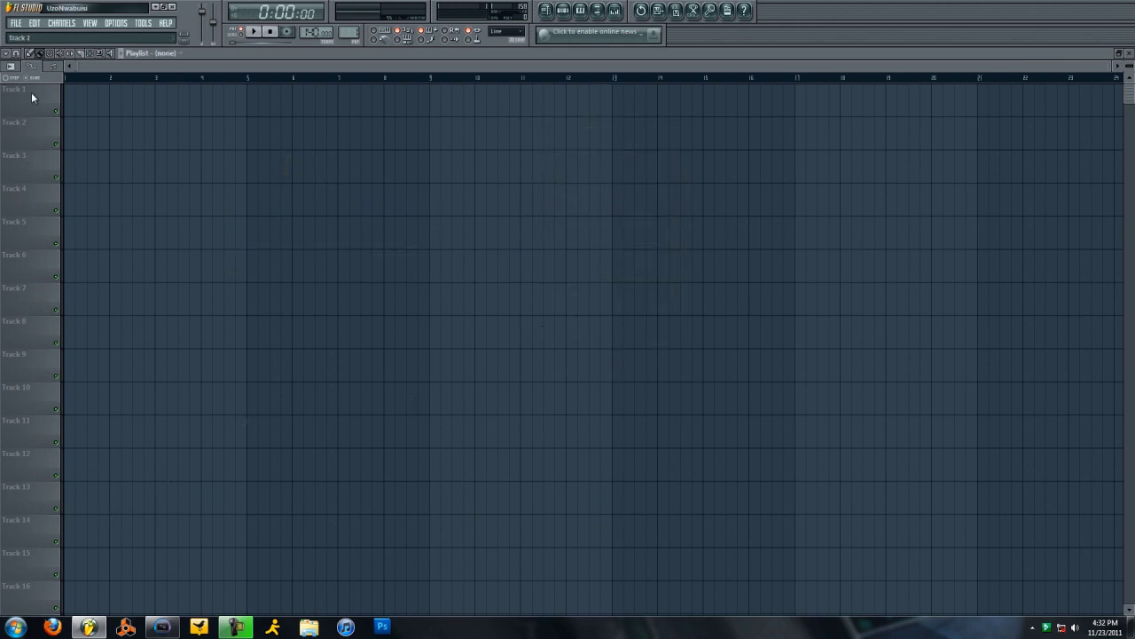
{"action": "scroll", "coordinate": [182, 495], "scroll_direction": "down", "scroll_amount": 5}
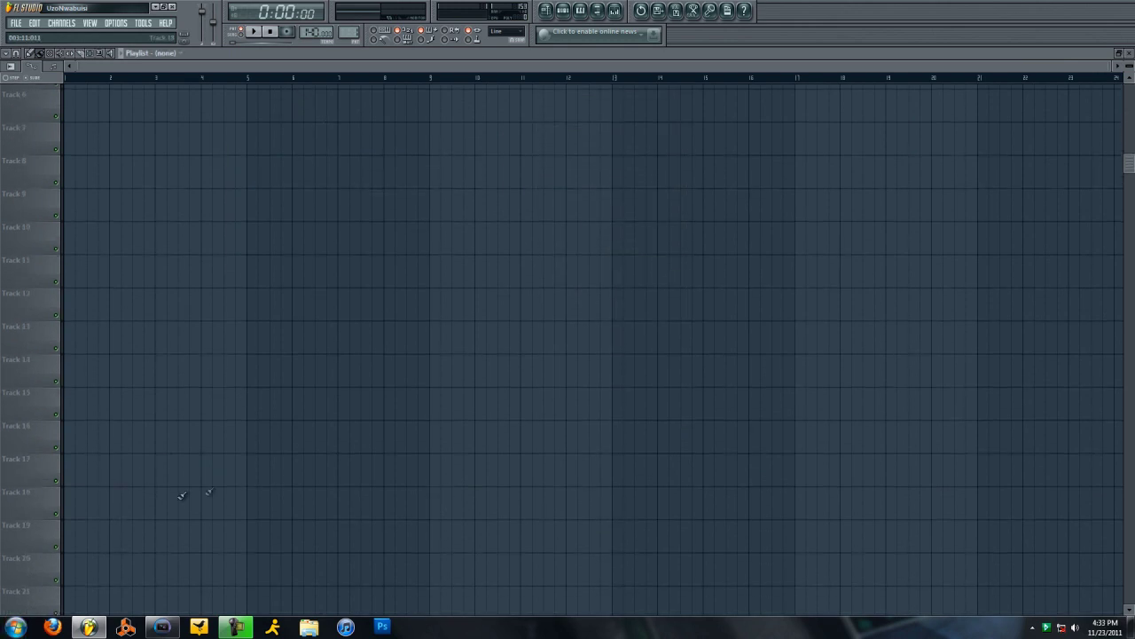
{"action": "scroll", "coordinate": [955, 329], "scroll_direction": "down", "scroll_amount": 3}
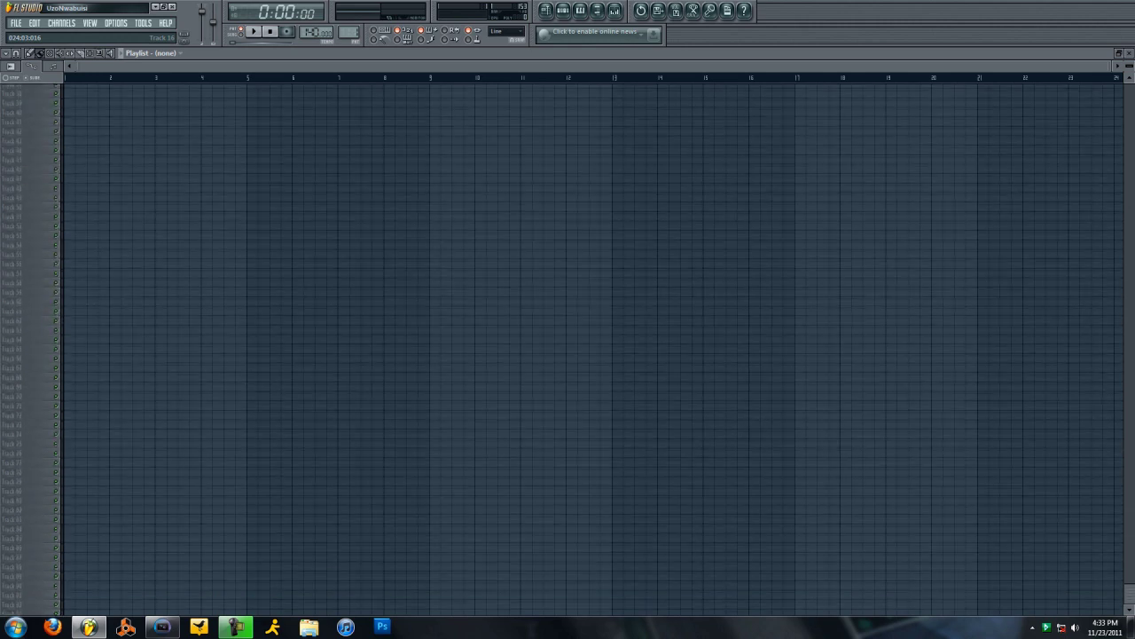
{"action": "scroll", "coordinate": [593, 346], "scroll_direction": "up", "scroll_amount": 3}
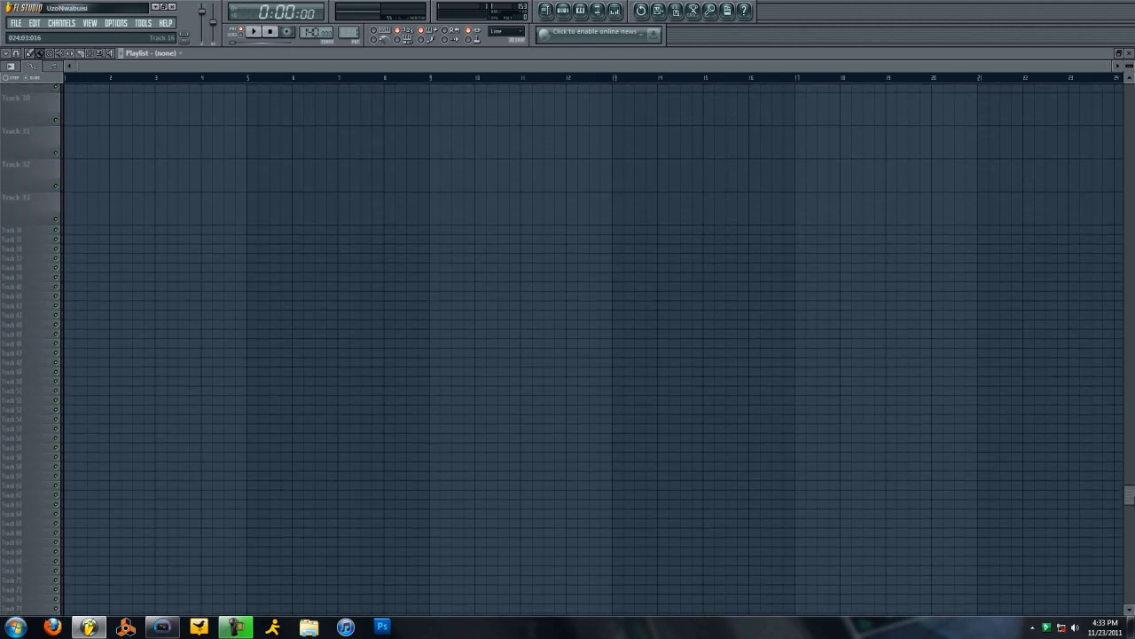
{"action": "left_click", "coordinate": [325, 371]}
{"action": "left_click", "coordinate": [348, 386]}
{"action": "left_click", "coordinate": [274, 258]}
{"action": "right_click", "coordinate": [293, 256]}
Step: Paint a Pattern 1 clip on Track 4 and drag it to bar 1 of Track 1
{"action": "scroll", "coordinate": [177, 286], "scroll_direction": "up", "scroll_amount": 10}
{"action": "scroll", "coordinate": [191, 289], "scroll_direction": "up", "scroll_amount": 4}
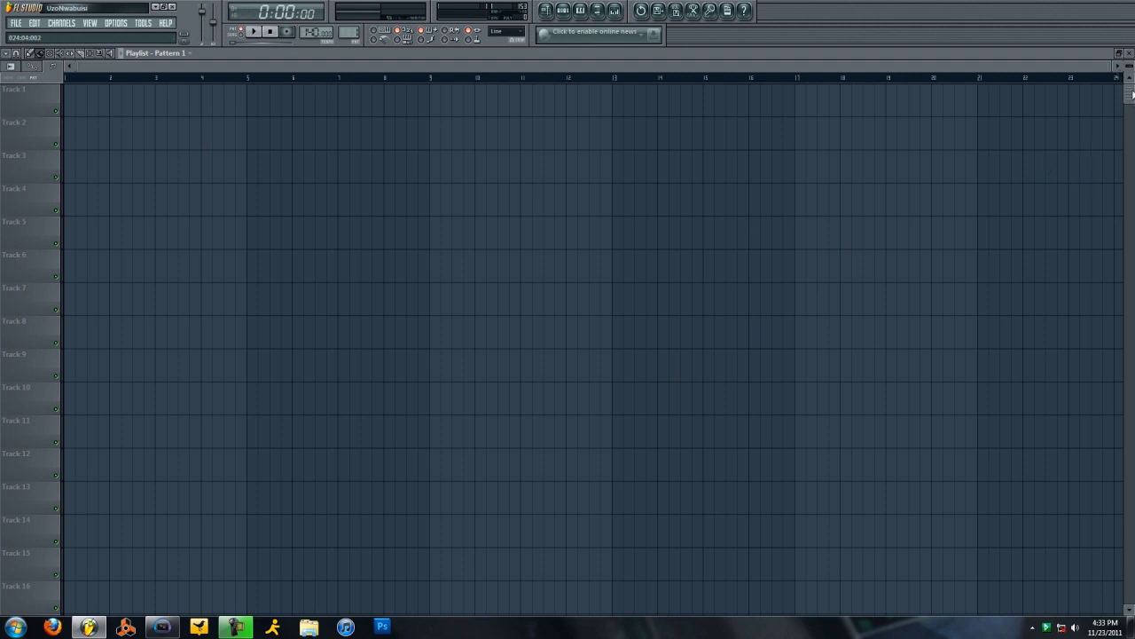
{"action": "left_click", "coordinate": [186, 186]}
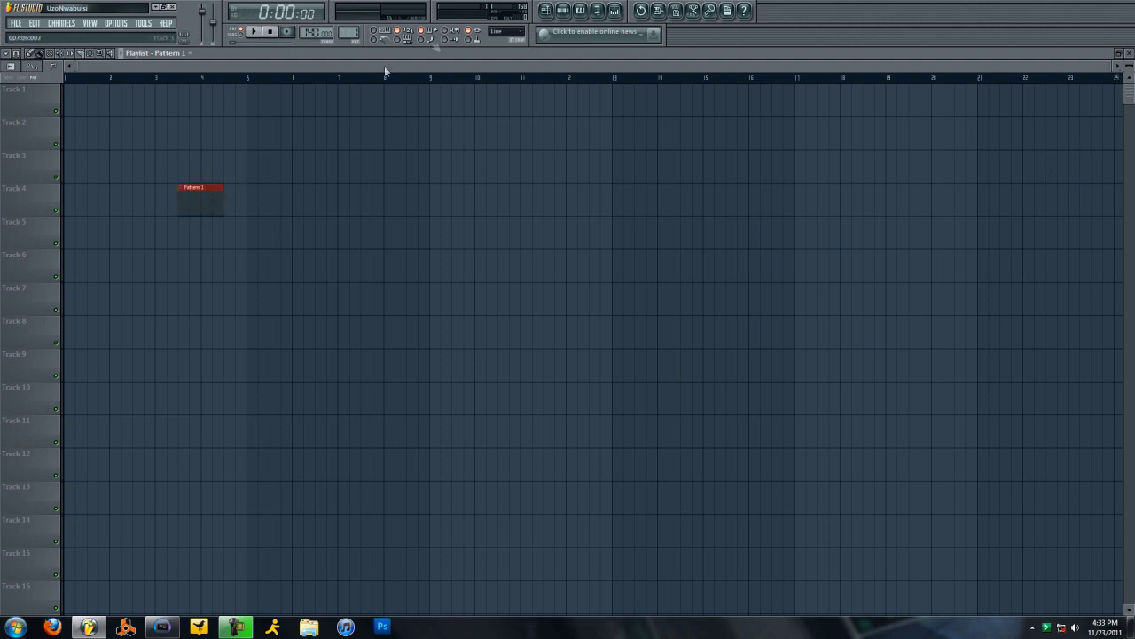
{"action": "left_click", "coordinate": [563, 9]}
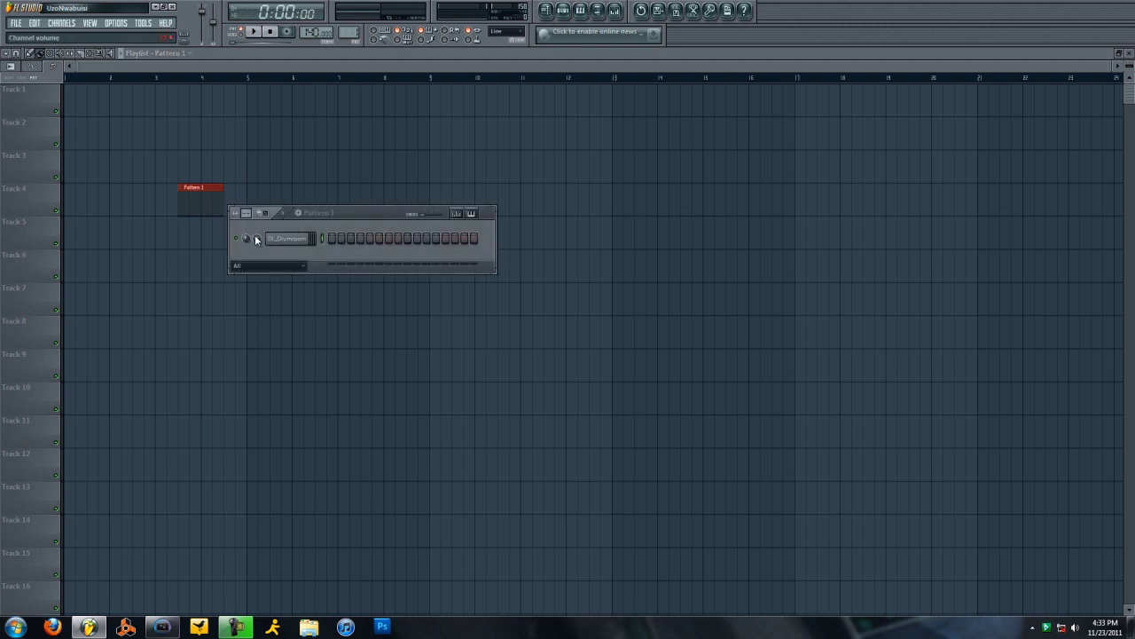
{"action": "key", "text": "F6"}
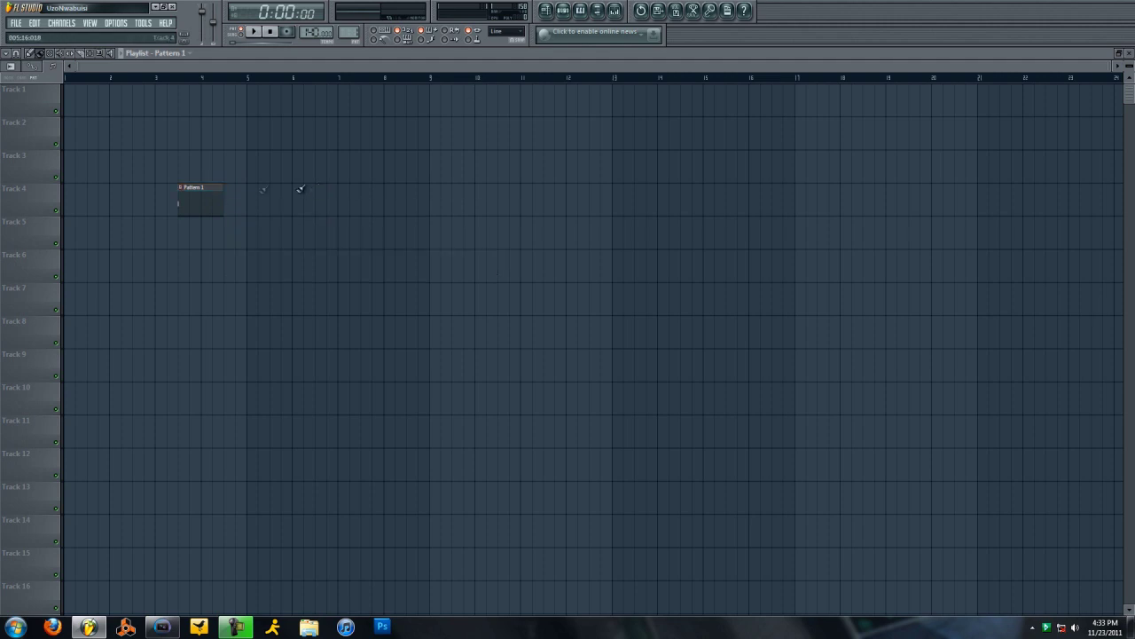
{"action": "left_click_drag", "start_coordinate": [187, 188], "coordinate": [254, 209]}
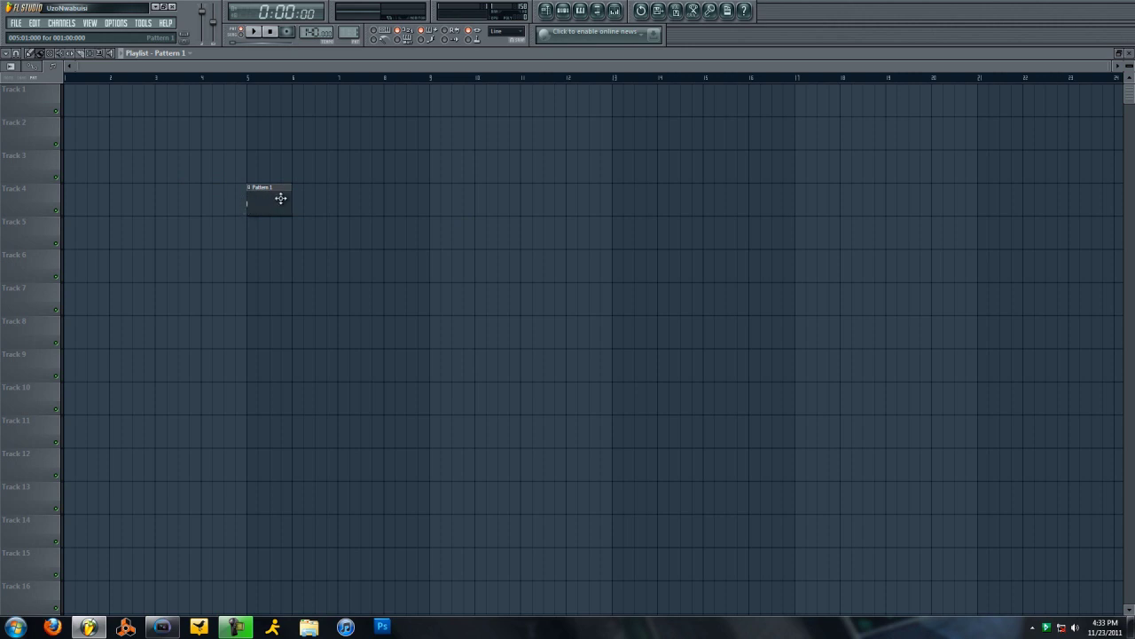
{"action": "left_click_drag", "start_coordinate": [281, 198], "coordinate": [60, 85]}
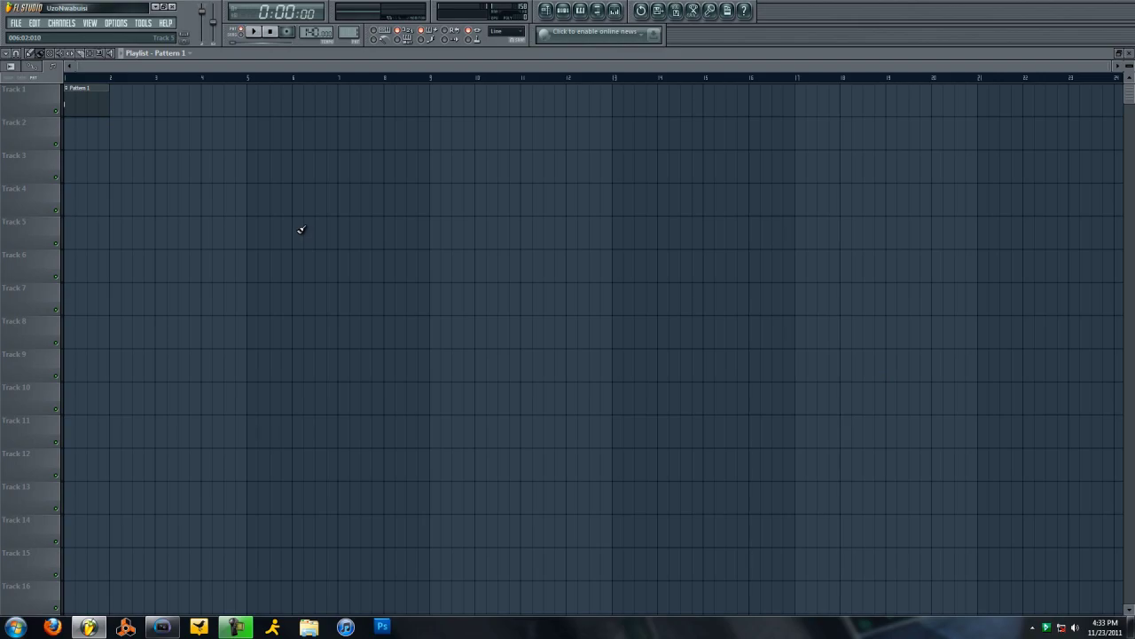
Step: Enable legacy pattern blocks in General settings, accepting the obsolete-feature warning, and reopen Pattern 1's step sequencer
{"action": "left_click", "coordinate": [117, 23]}
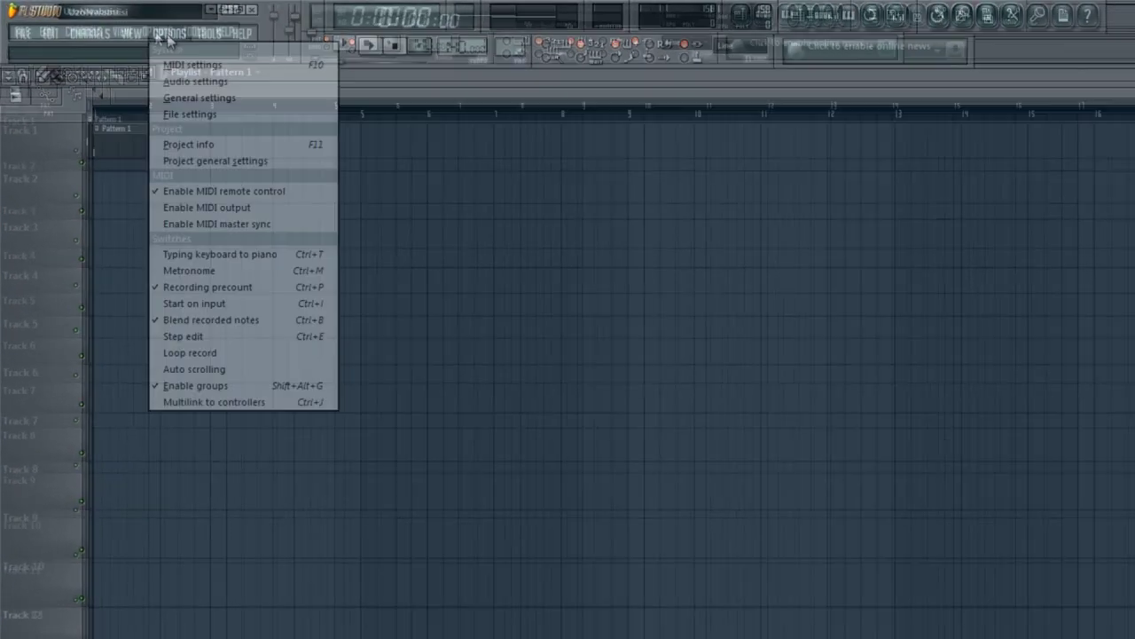
{"action": "left_click", "coordinate": [121, 65]}
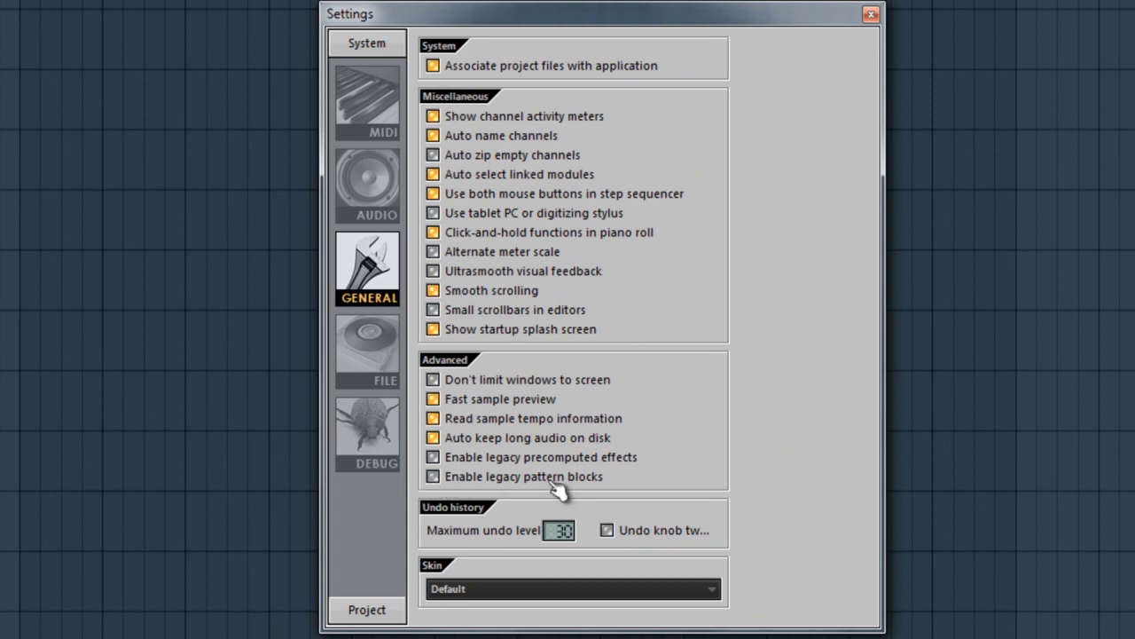
{"action": "left_click", "coordinate": [512, 479]}
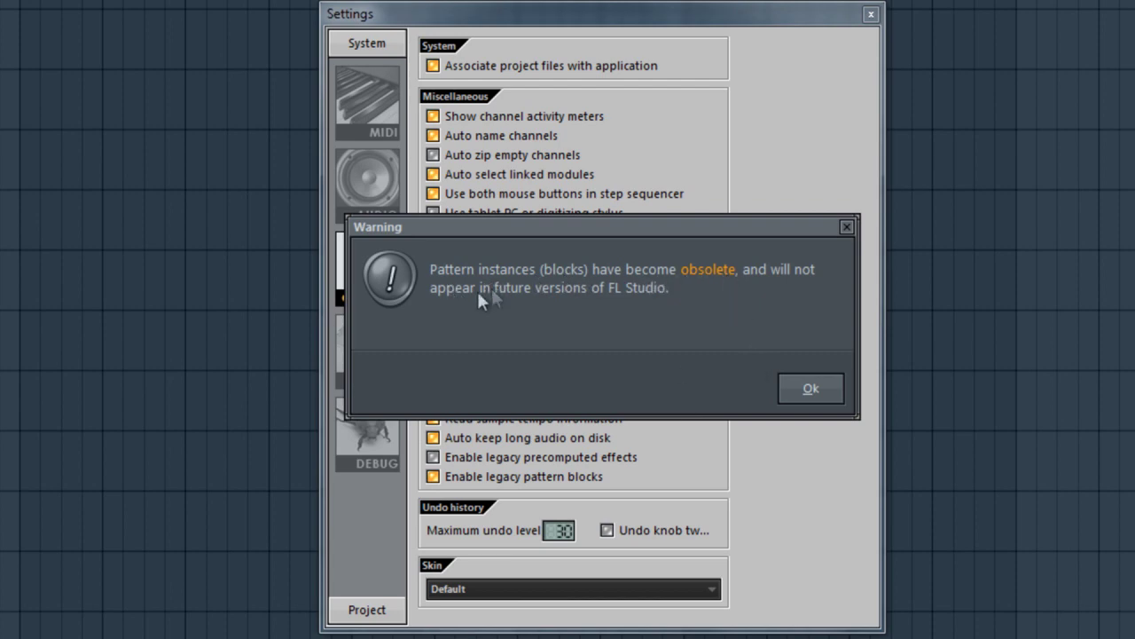
{"action": "left_click", "coordinate": [820, 395]}
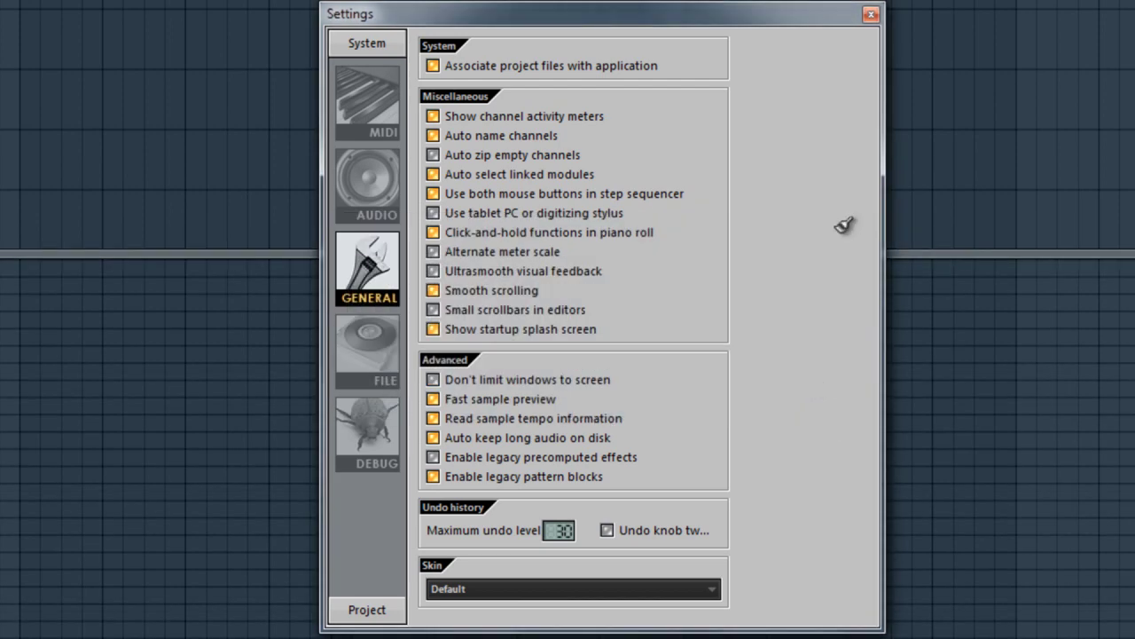
{"action": "left_click", "coordinate": [869, 13]}
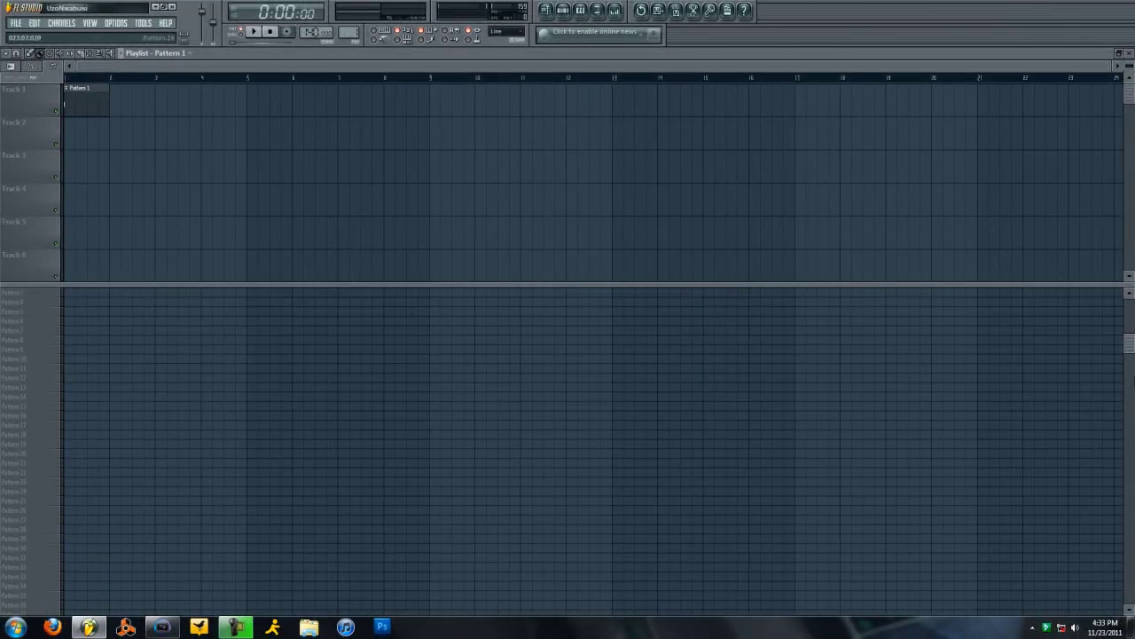
{"action": "left_click", "coordinate": [564, 12]}
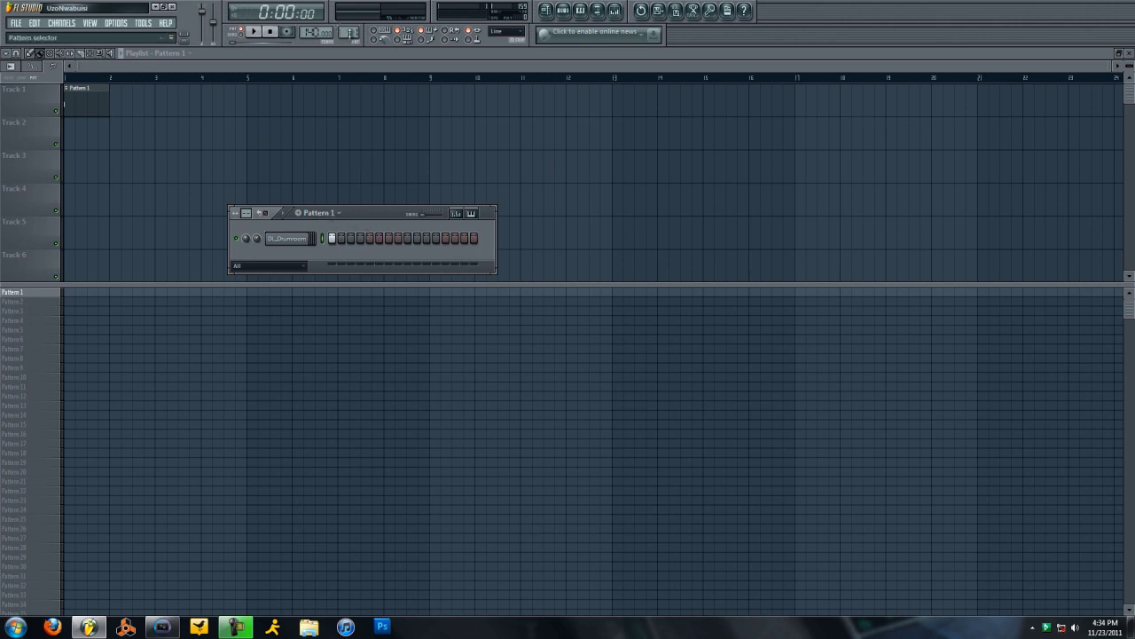
Step: Set the tempo to 88 BPM and switch on the metronome
{"action": "left_click_drag", "start_coordinate": [316, 212], "coordinate": [351, 49]}
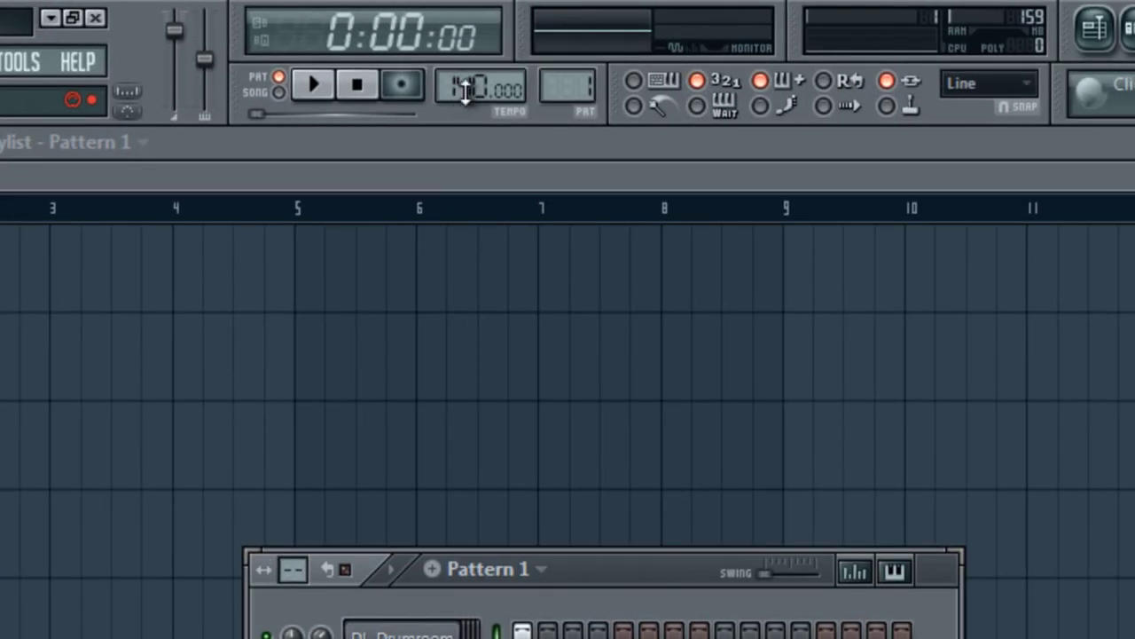
{"action": "left_click_drag", "start_coordinate": [466, 89], "coordinate": [464, 139]}
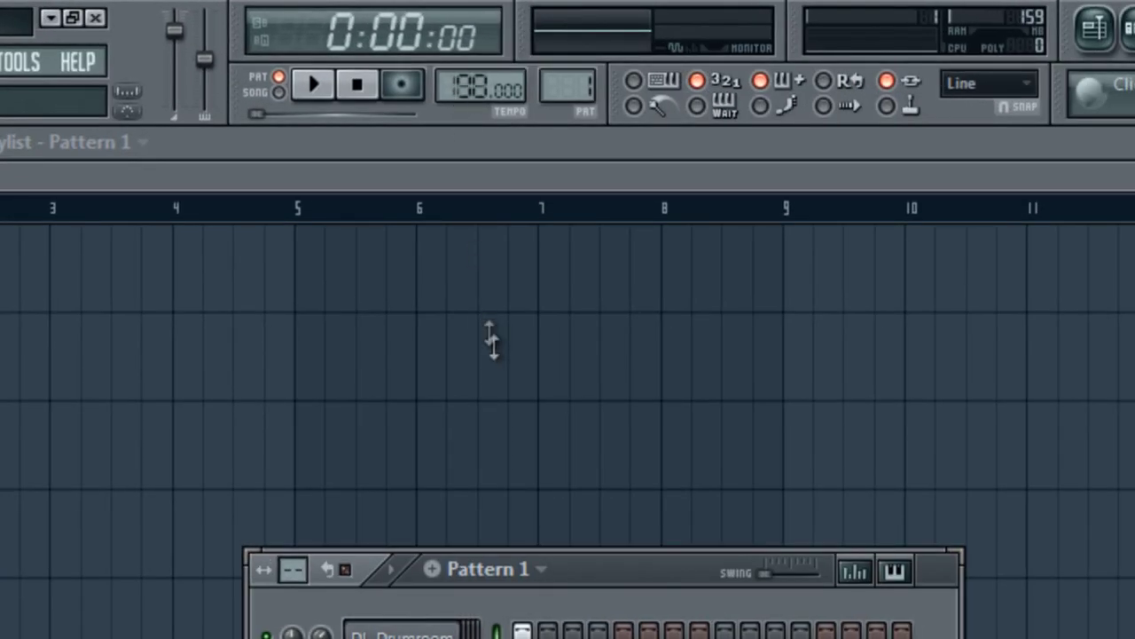
{"action": "left_click_drag", "start_coordinate": [492, 340], "coordinate": [514, 408]}
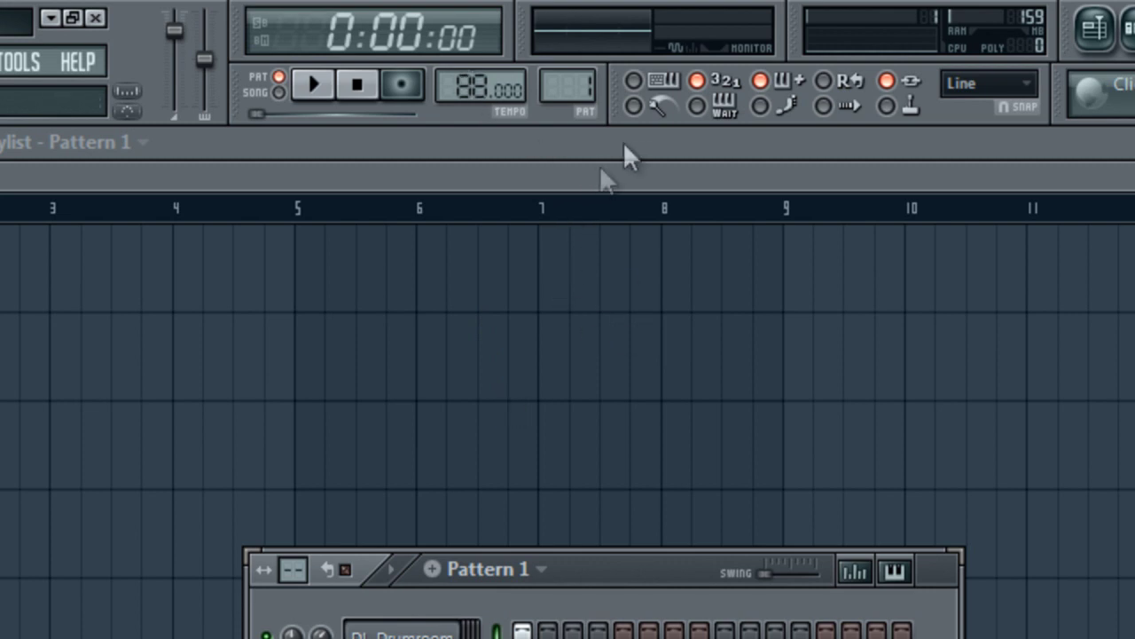
{"action": "left_click", "coordinate": [664, 108]}
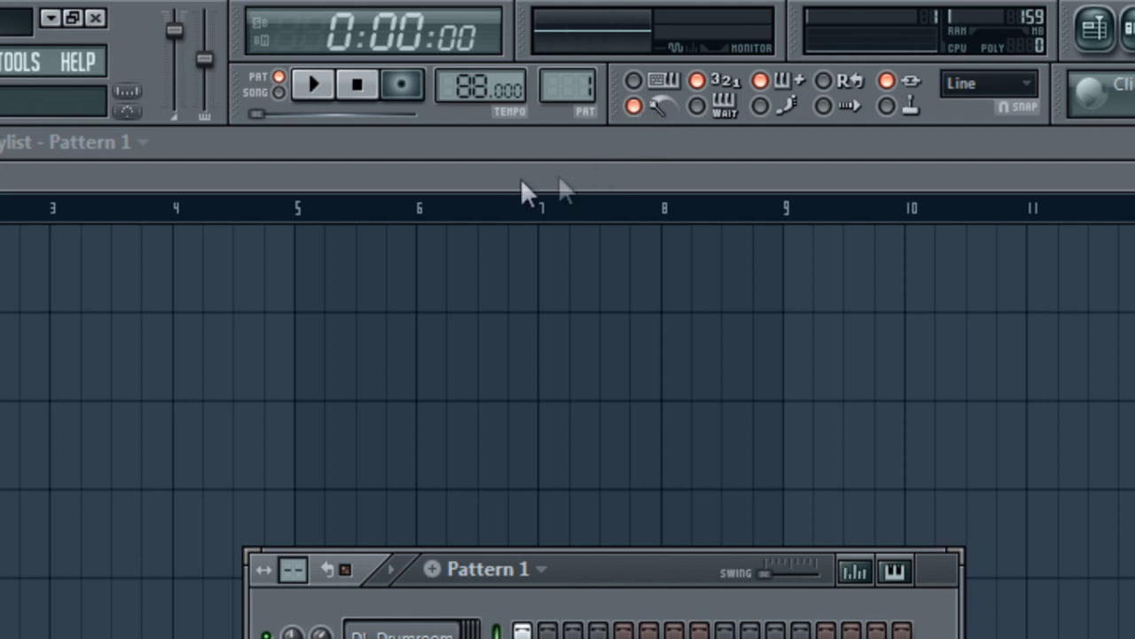
Step: Play and stop Pattern 2 from the playlist, then reopen the step sequencer
{"action": "left_click", "coordinate": [240, 155]}
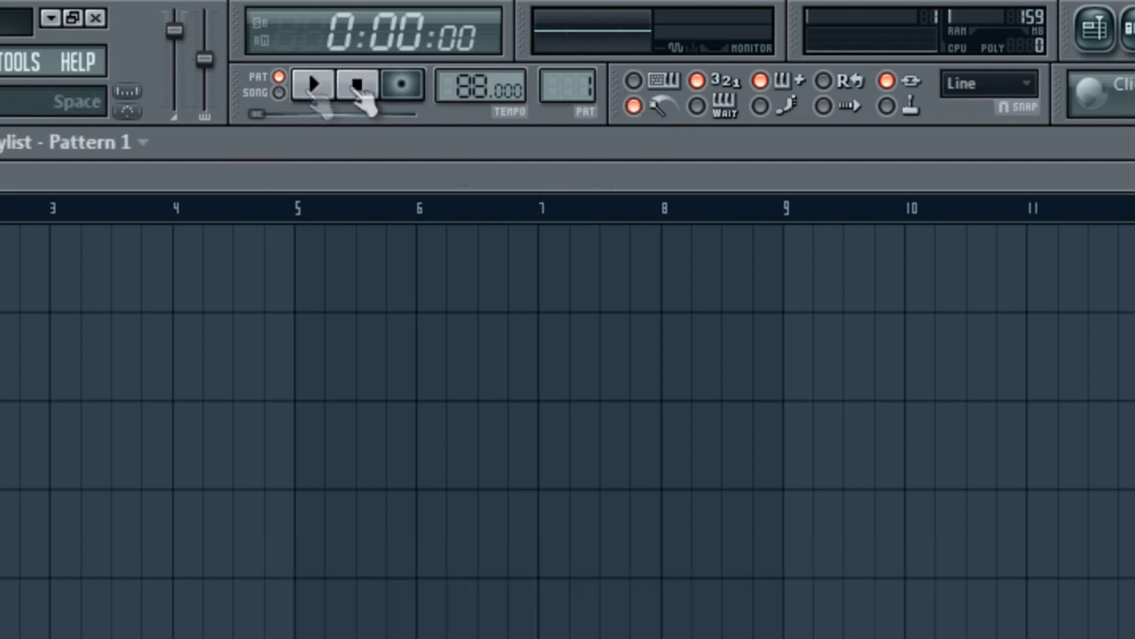
{"action": "scroll", "coordinate": [554, 93], "scroll_direction": "up", "scroll_amount": 1}
{"action": "left_click", "coordinate": [313, 83]}
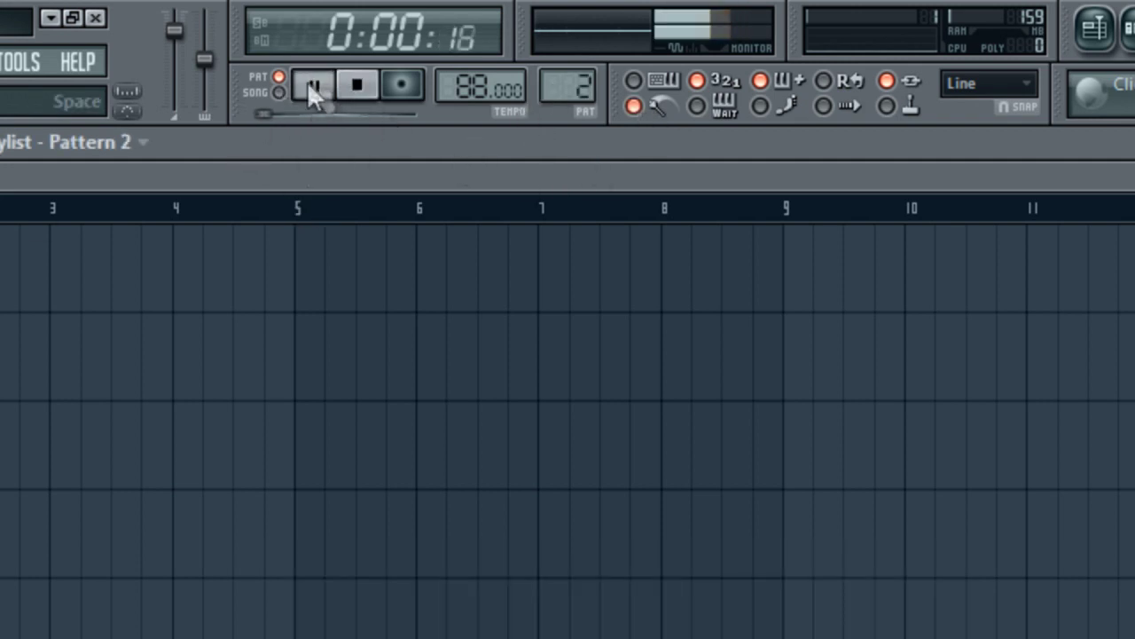
{"action": "left_click", "coordinate": [358, 86]}
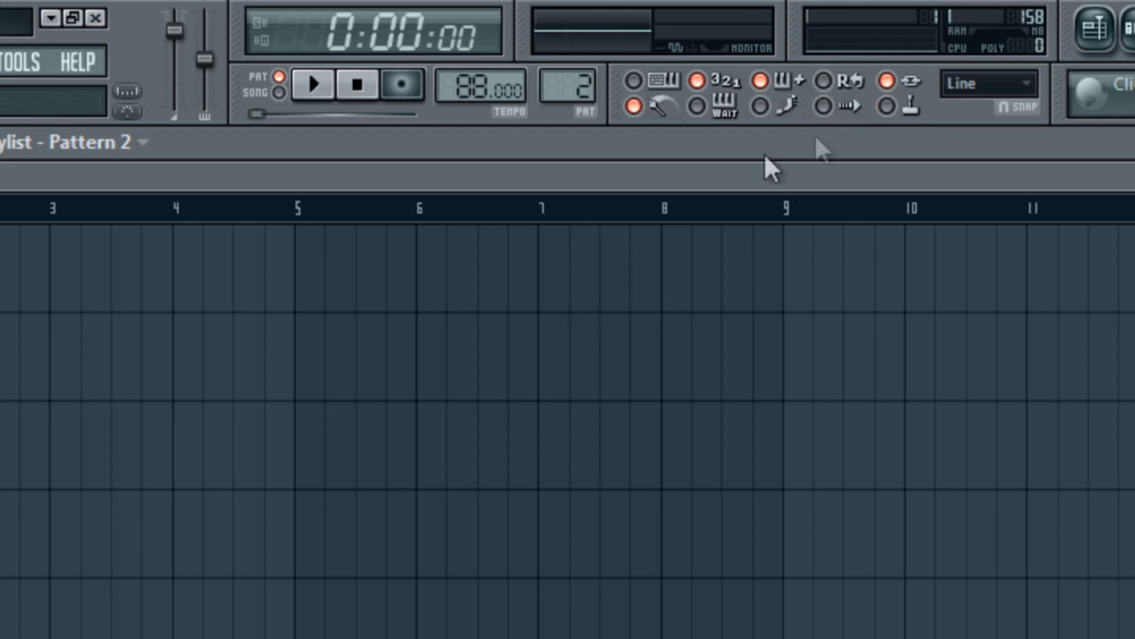
{"action": "left_click", "coordinate": [1096, 29]}
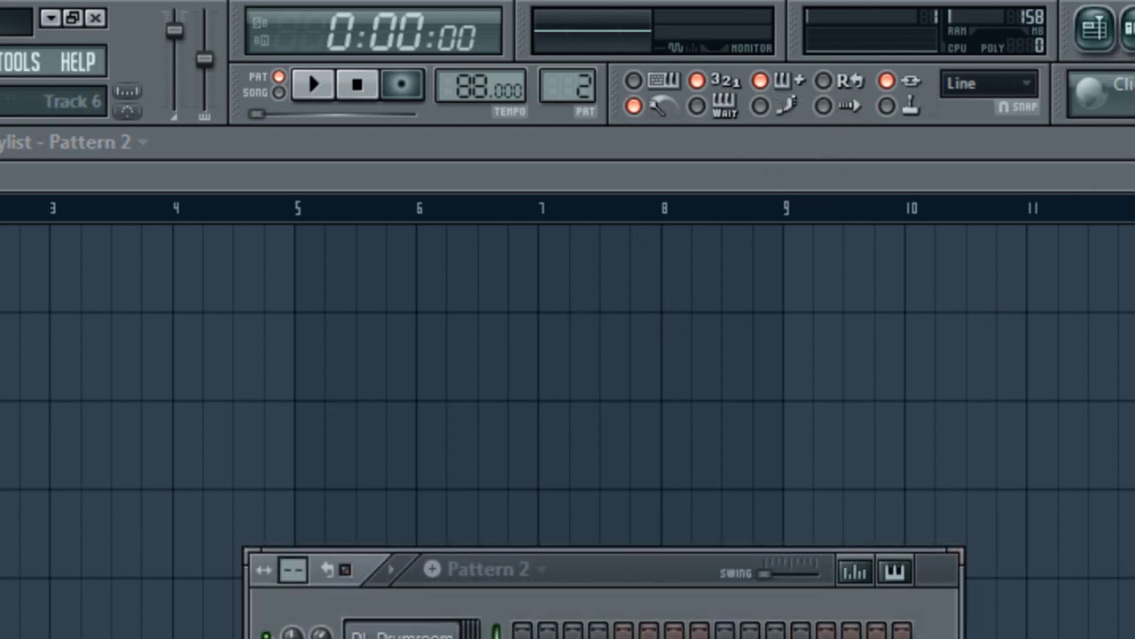
{"action": "scroll", "coordinate": [577, 84], "scroll_direction": "down", "scroll_amount": 1}
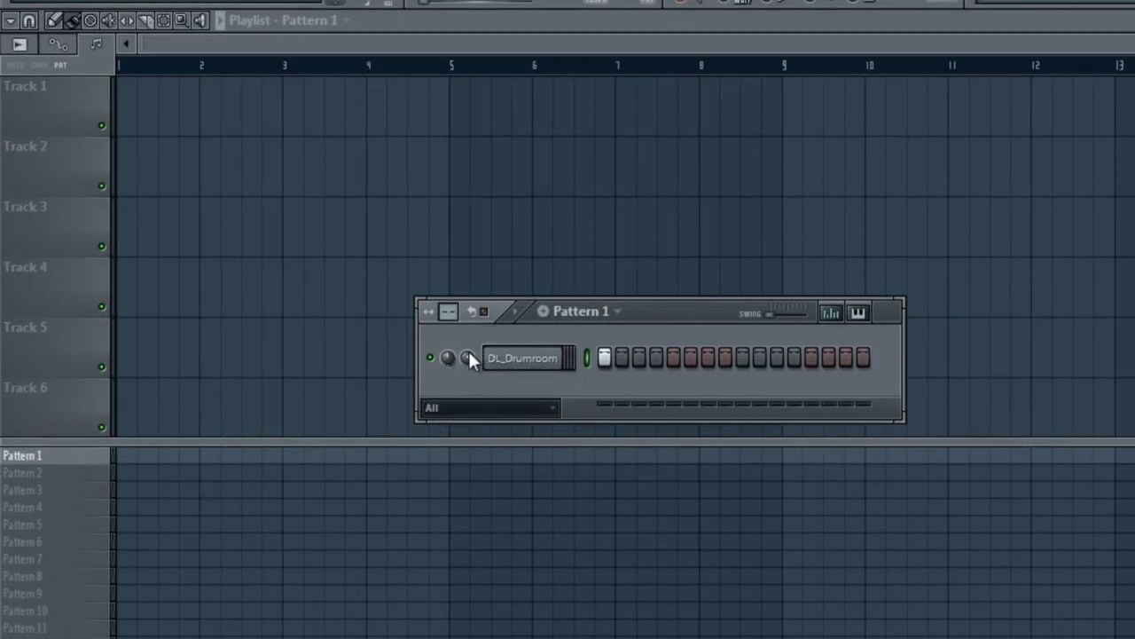
Step: Paint one-bar Pattern 1 and Pattern 2 blocks at bar 1 and switch PAT/SONG to SONG
{"action": "left_click", "coordinate": [130, 453]}
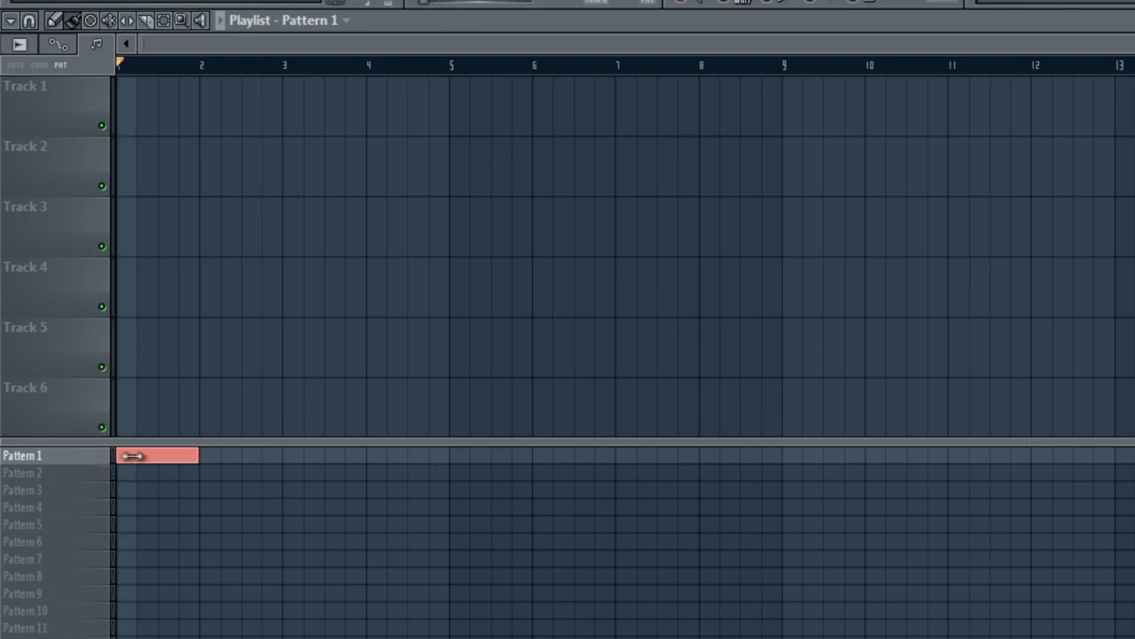
{"action": "key", "text": "F6"}
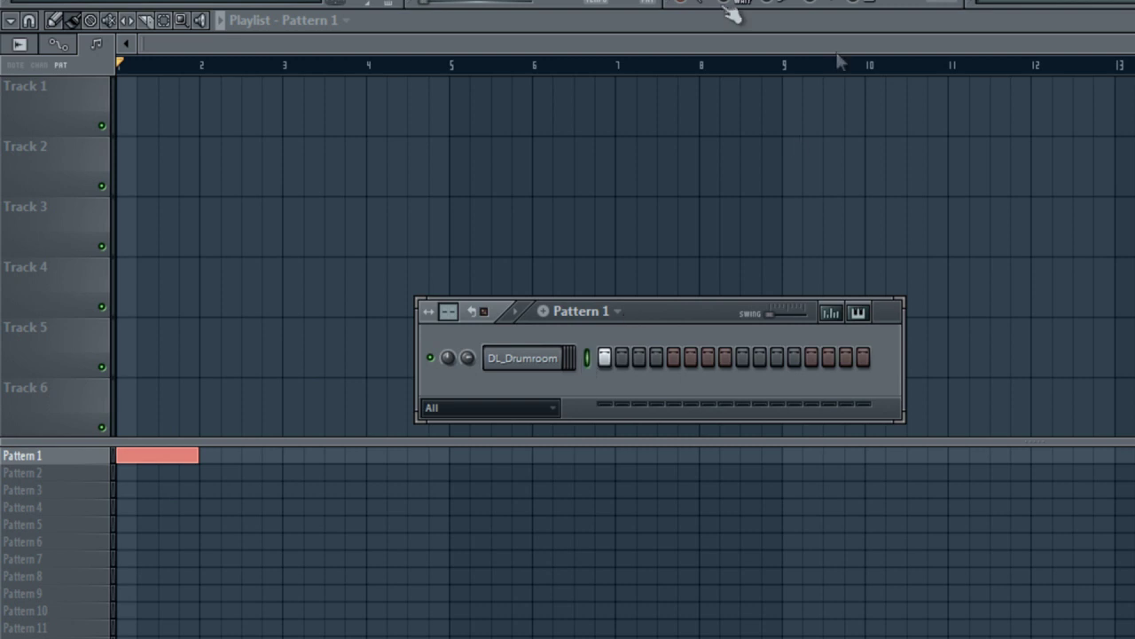
{"action": "key", "text": "F4"}
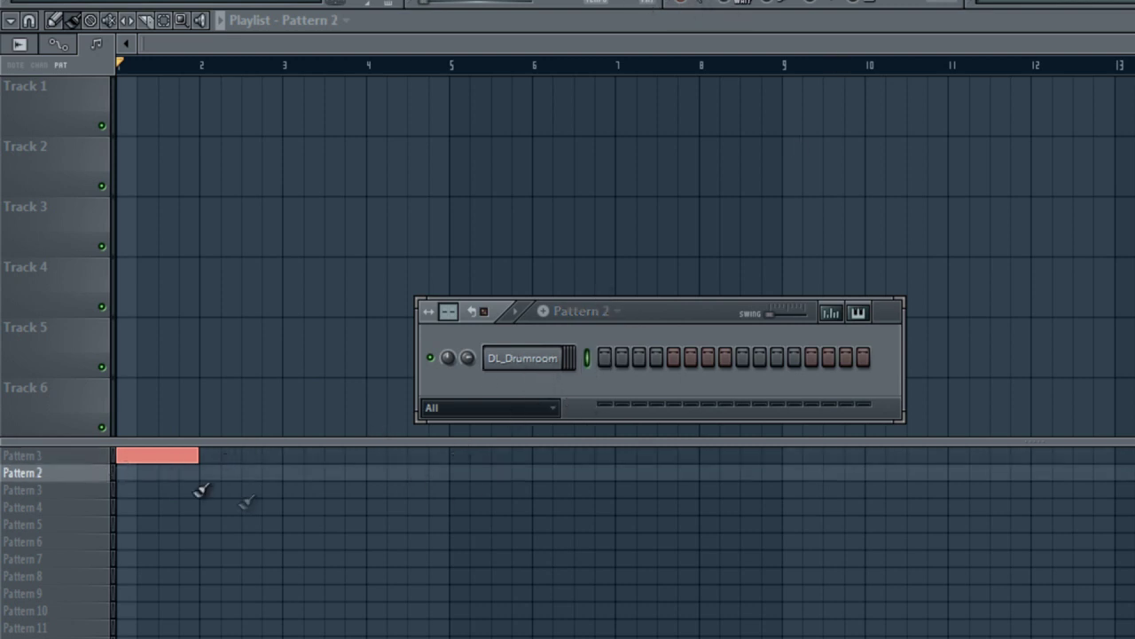
{"action": "left_click", "coordinate": [132, 470]}
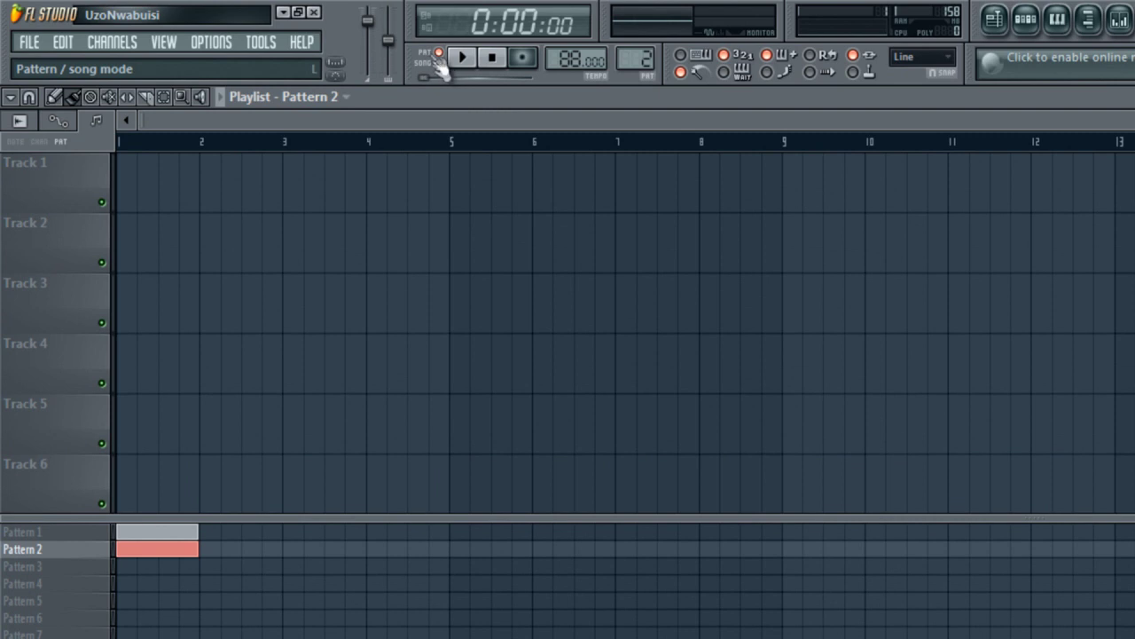
{"action": "left_click", "coordinate": [1024, 21]}
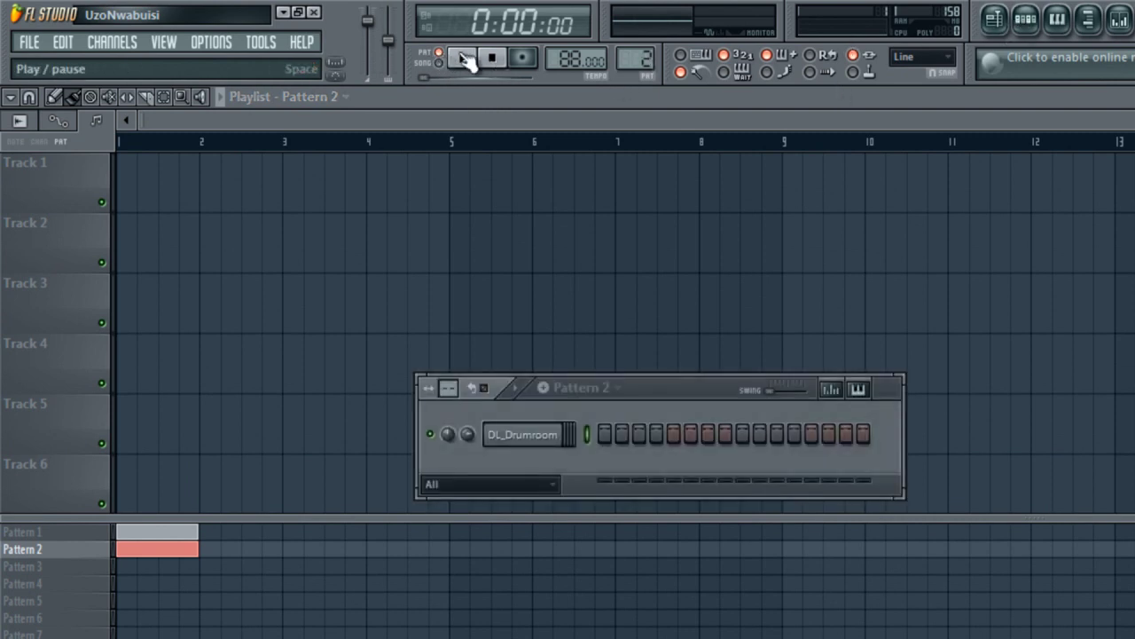
{"action": "left_click", "coordinate": [439, 63]}
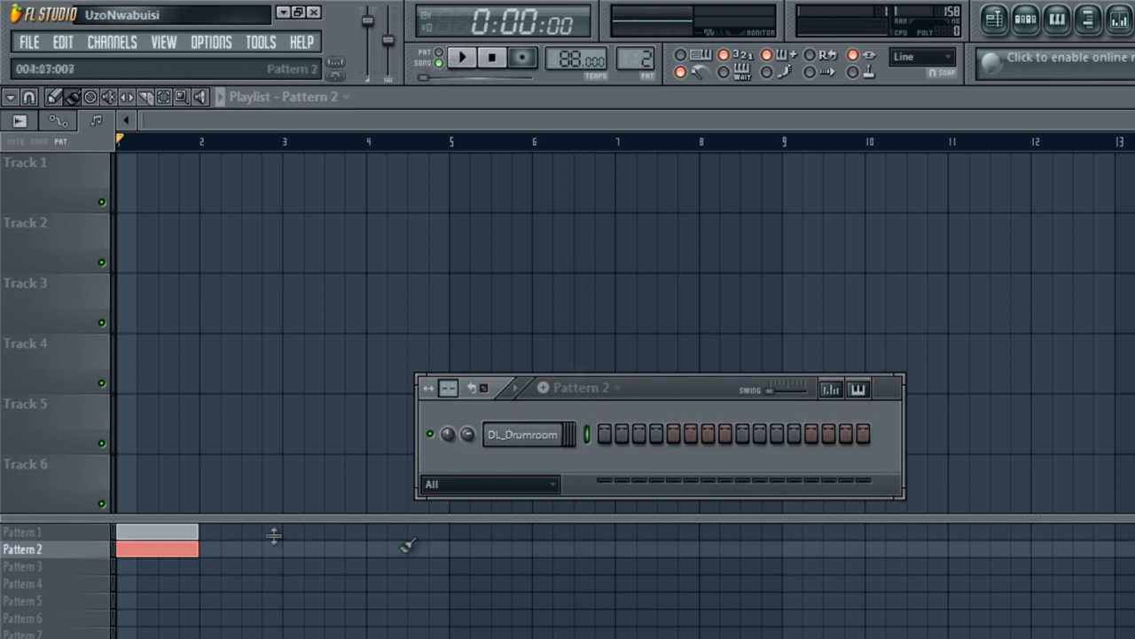
{"action": "left_click", "coordinate": [56, 532]}
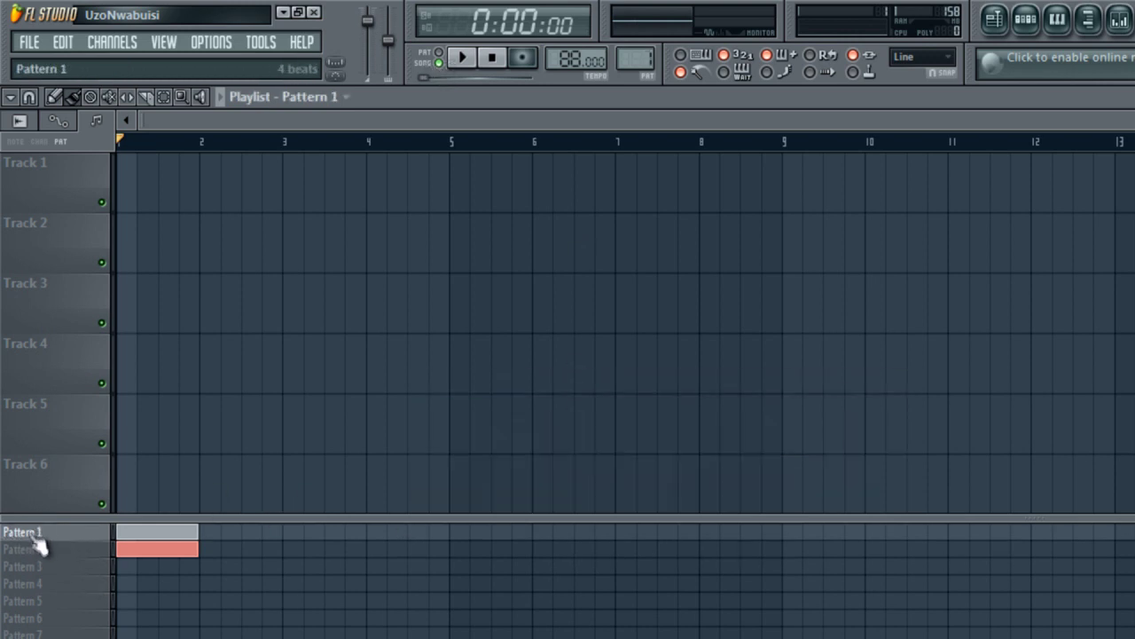
Step: Rename Pattern 1 to 'Drums' through its right-click Rename option
{"action": "right_click", "coordinate": [31, 530]}
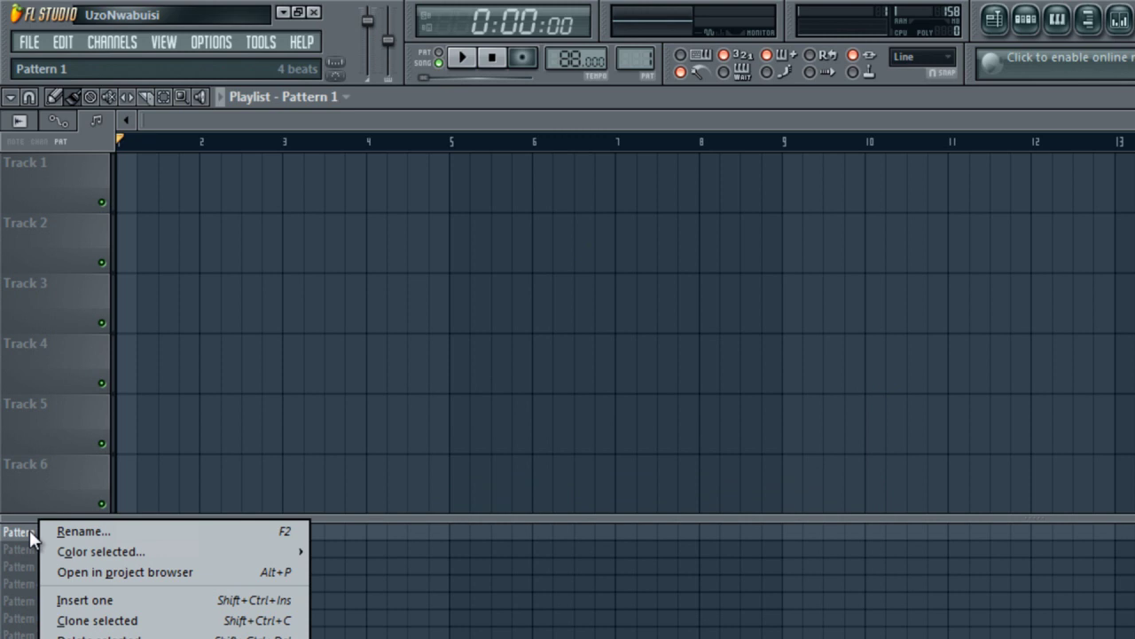
{"action": "left_click", "coordinate": [76, 533]}
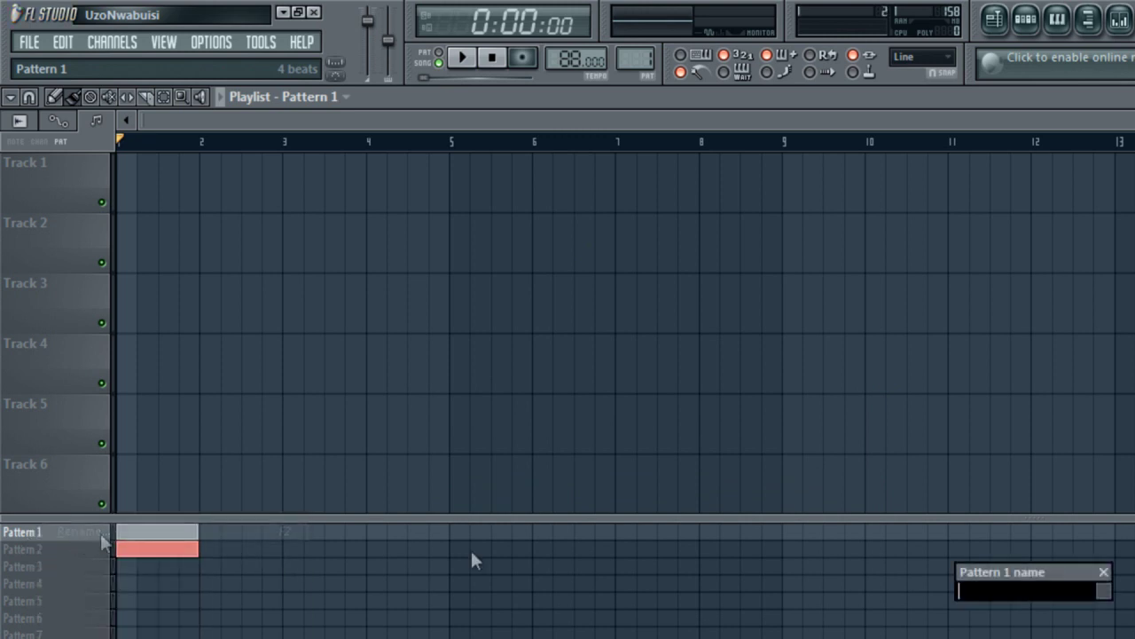
{"action": "type", "text": "Drums"}
{"action": "key", "text": "Return"}
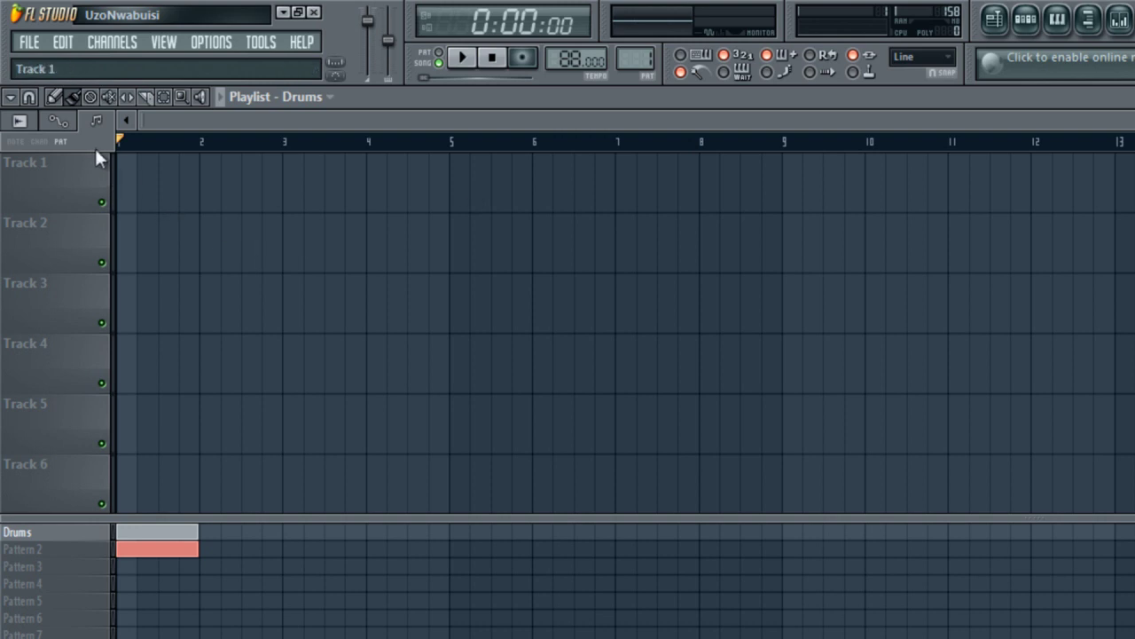
Step: Add an FL Keys channel and show Pattern 2's step sequencer listing DL_Drumroom and FL Keys
{"action": "left_click", "coordinate": [120, 42]}
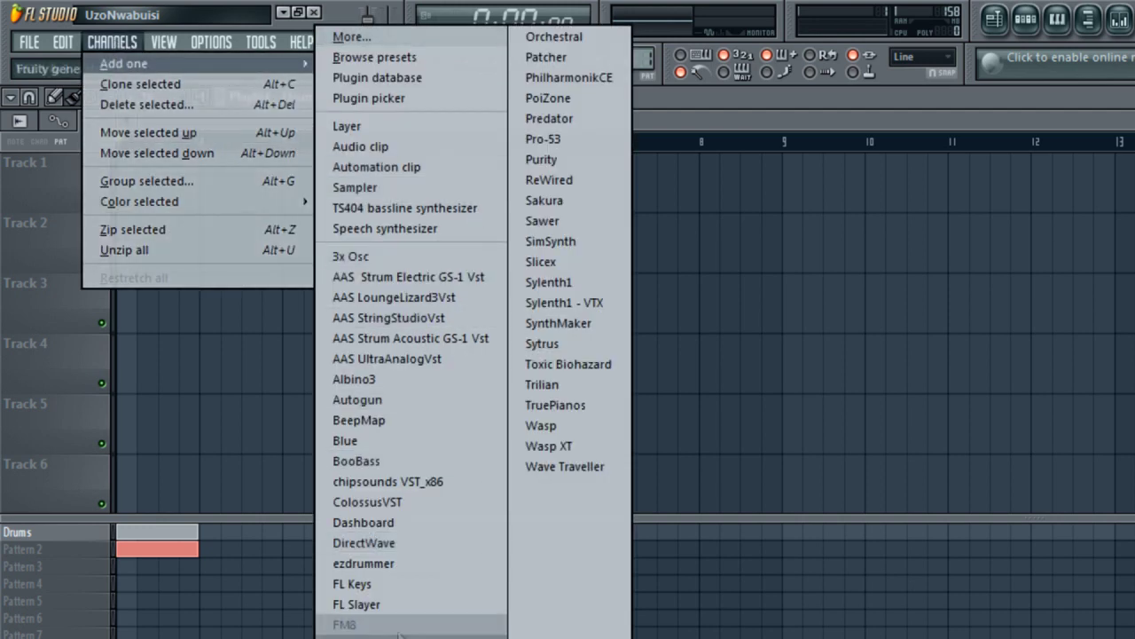
{"action": "left_click", "coordinate": [350, 583]}
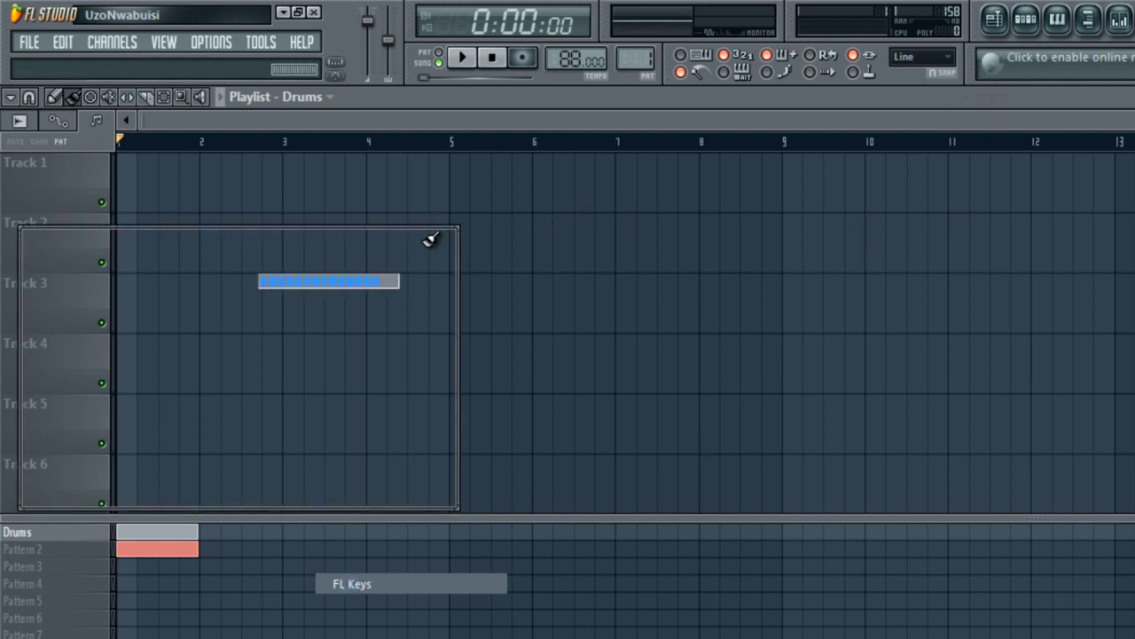
{"action": "left_click_drag", "start_coordinate": [304, 245], "coordinate": [914, 275]}
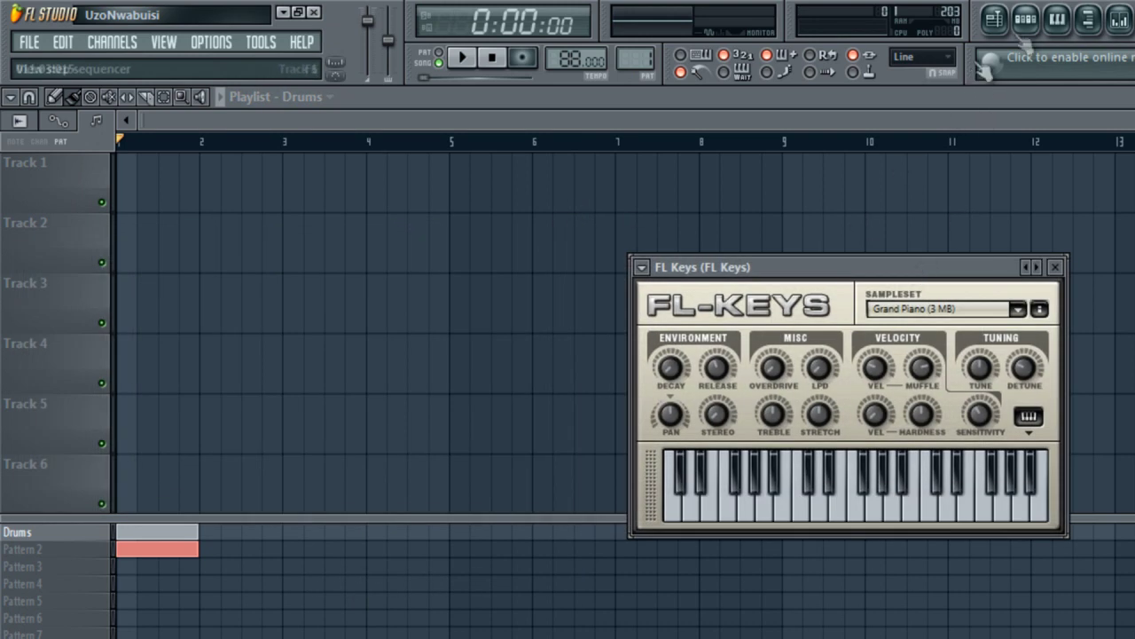
{"action": "left_click", "coordinate": [31, 550]}
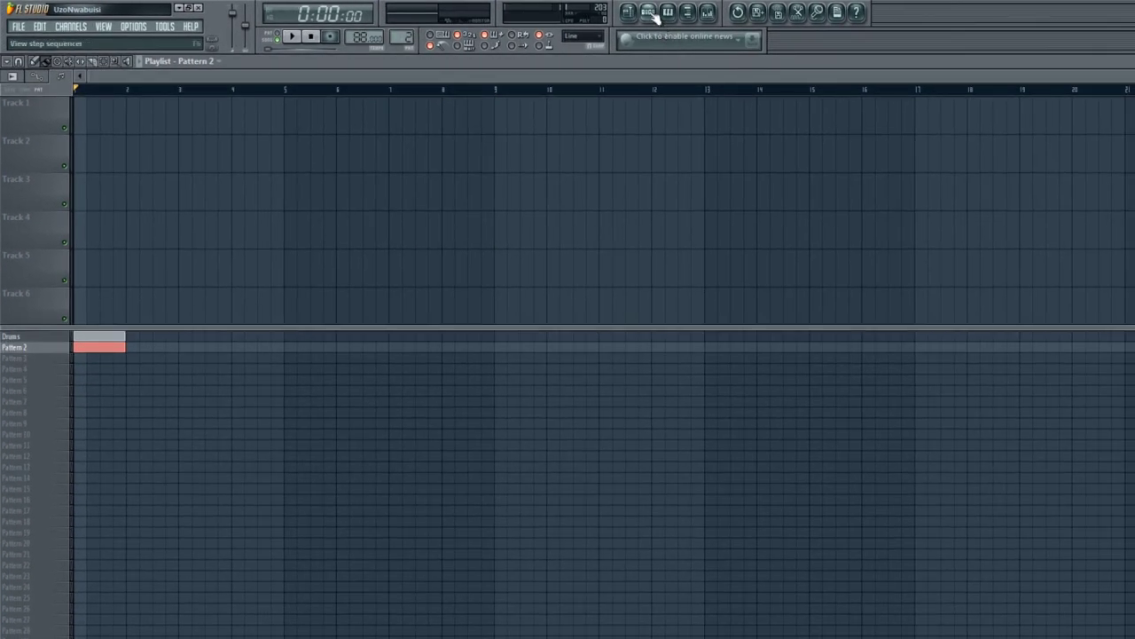
{"action": "left_click", "coordinate": [650, 13]}
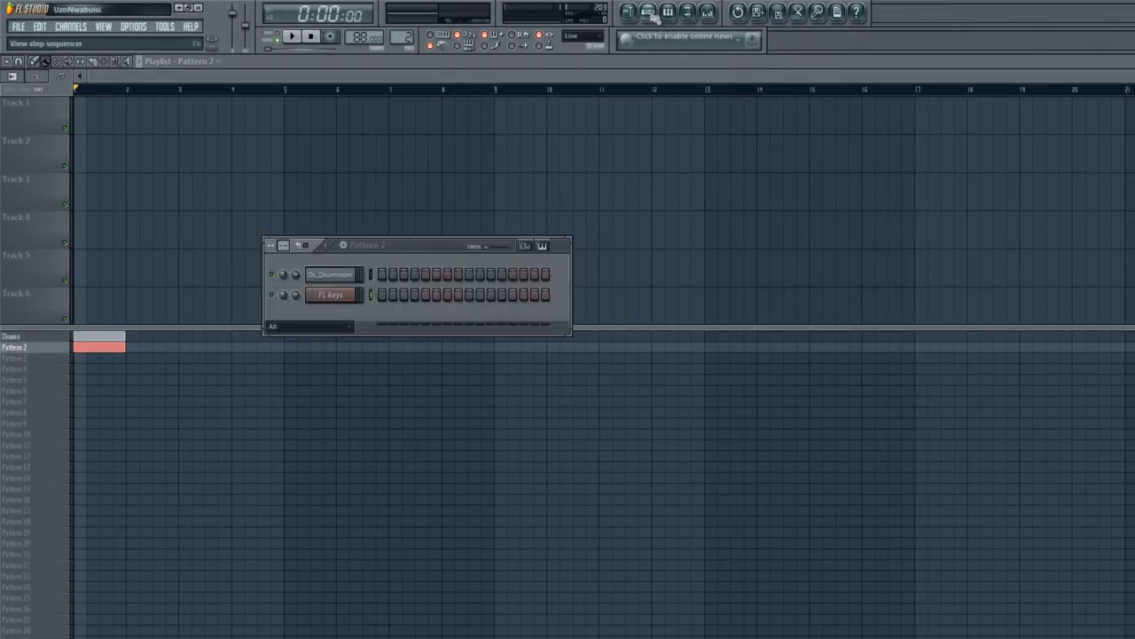
{"action": "right_click", "coordinate": [335, 299]}
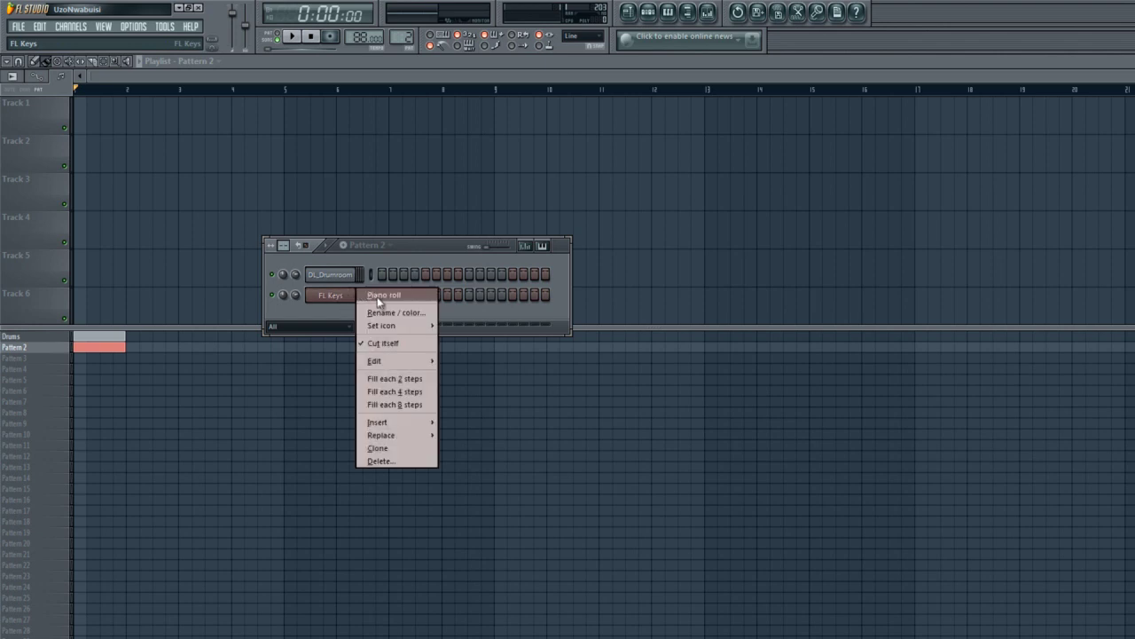
Step: In the FL Keys piano roll, place a three-note chord at bar 1's start and lengthen all three notes
{"action": "left_click", "coordinate": [377, 296]}
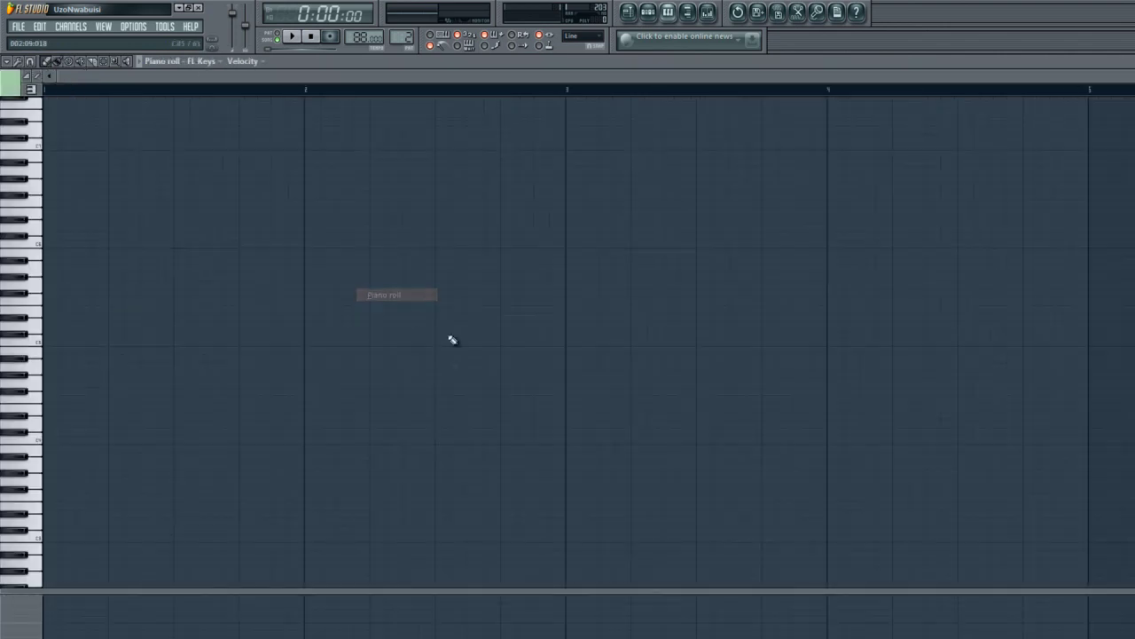
{"action": "left_click", "coordinate": [51, 344]}
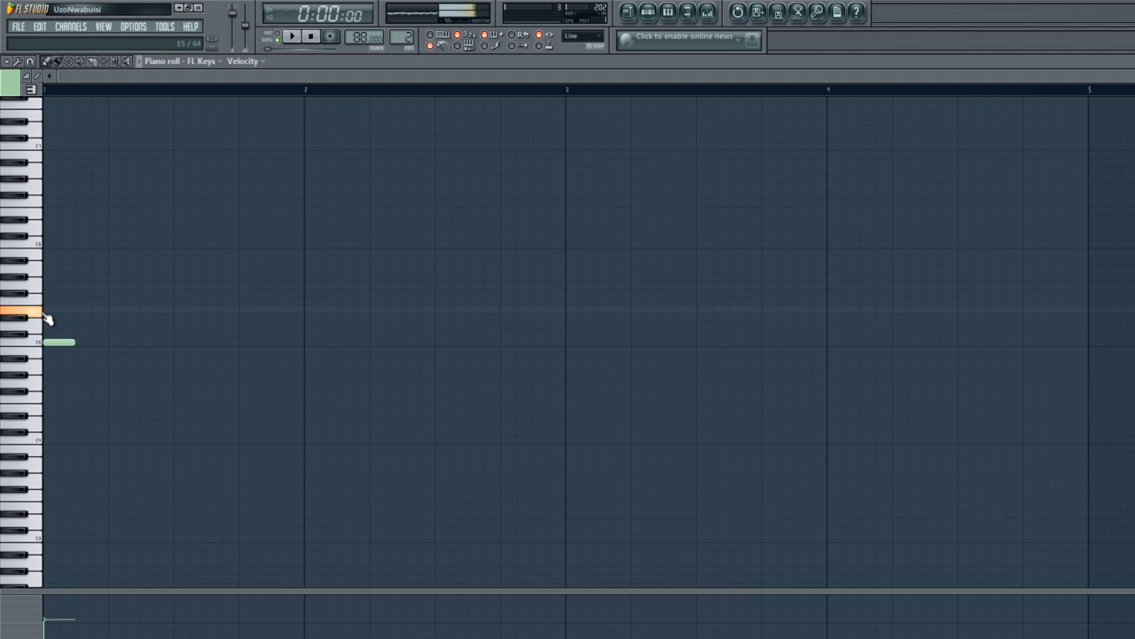
{"action": "left_click", "coordinate": [51, 309]}
{"action": "left_click", "coordinate": [50, 284]}
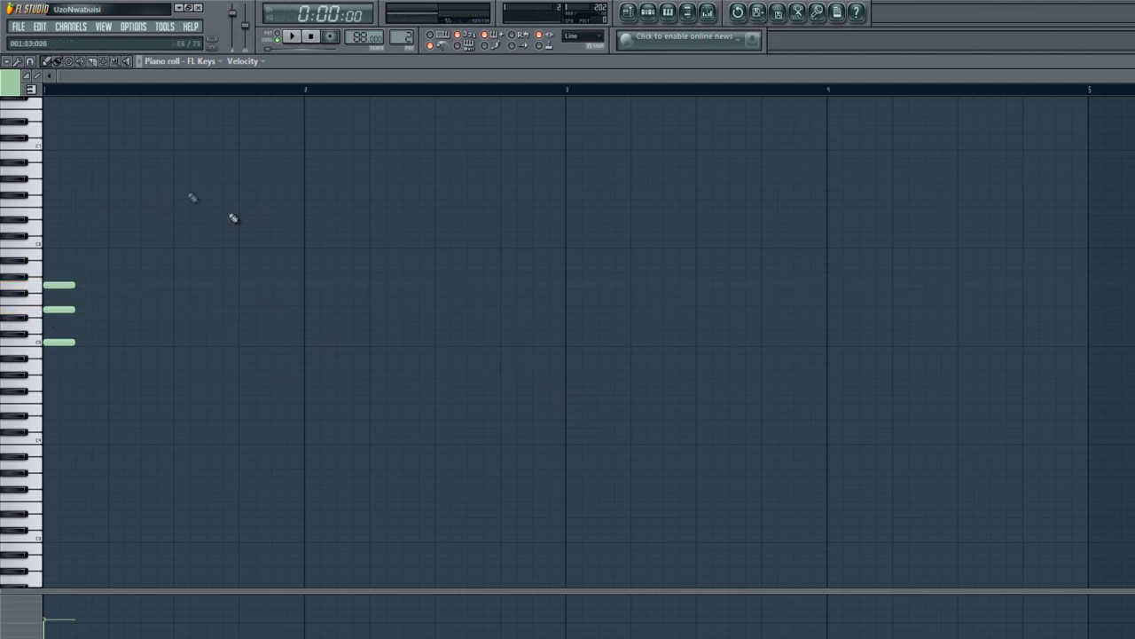
{"action": "left_click_drag", "start_coordinate": [90, 242], "coordinate": [9, 431]}
{"action": "left_click_drag", "start_coordinate": [77, 343], "coordinate": [112, 342]}
{"action": "left_click", "coordinate": [92, 370]}
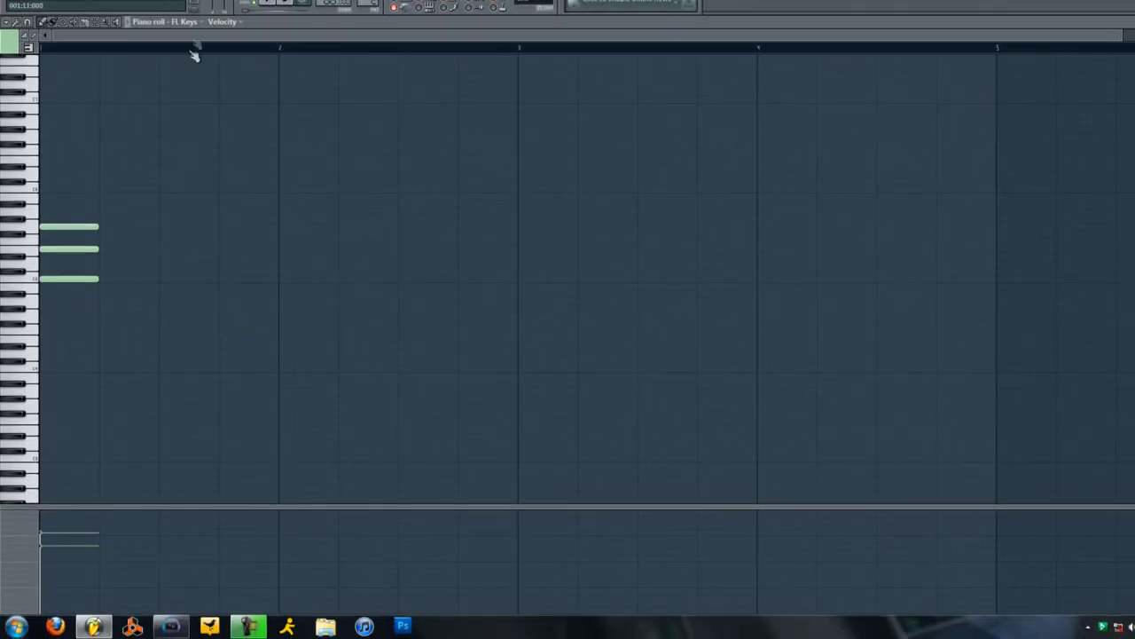
Step: Show note pan, then note velocity, in the piano roll's event lane
{"action": "left_click", "coordinate": [192, 22]}
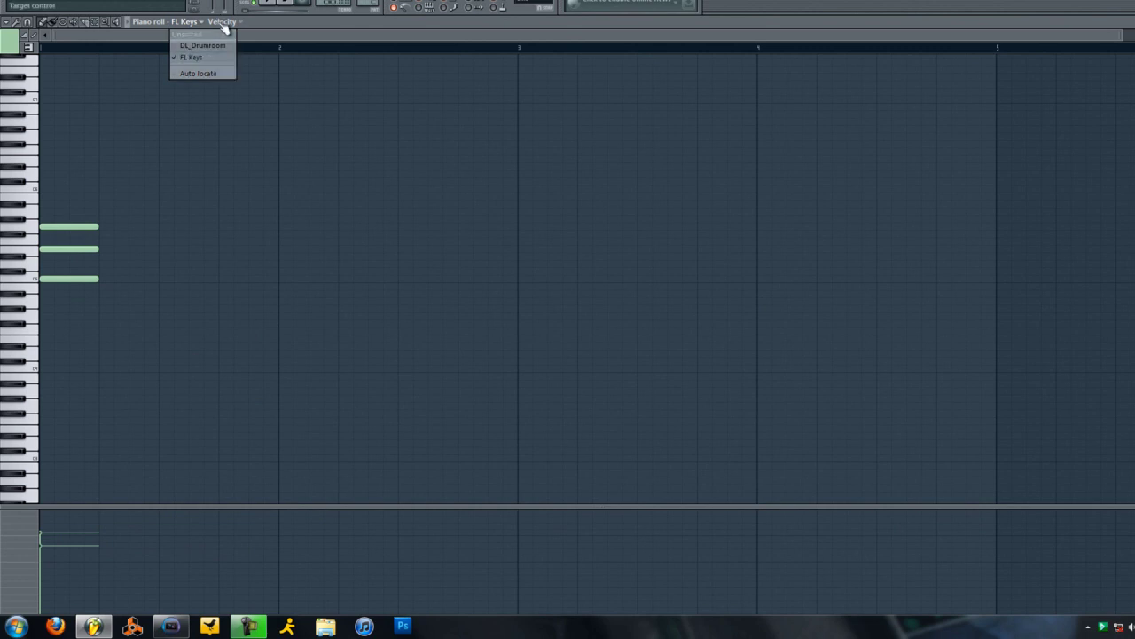
{"action": "left_click", "coordinate": [223, 23]}
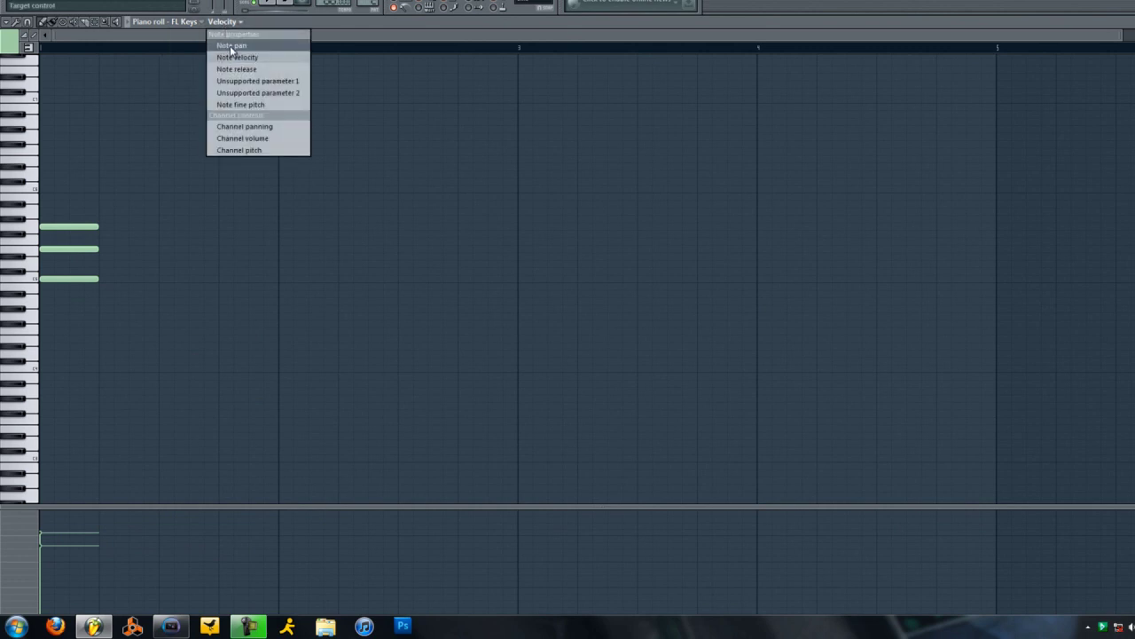
{"action": "left_click", "coordinate": [231, 46]}
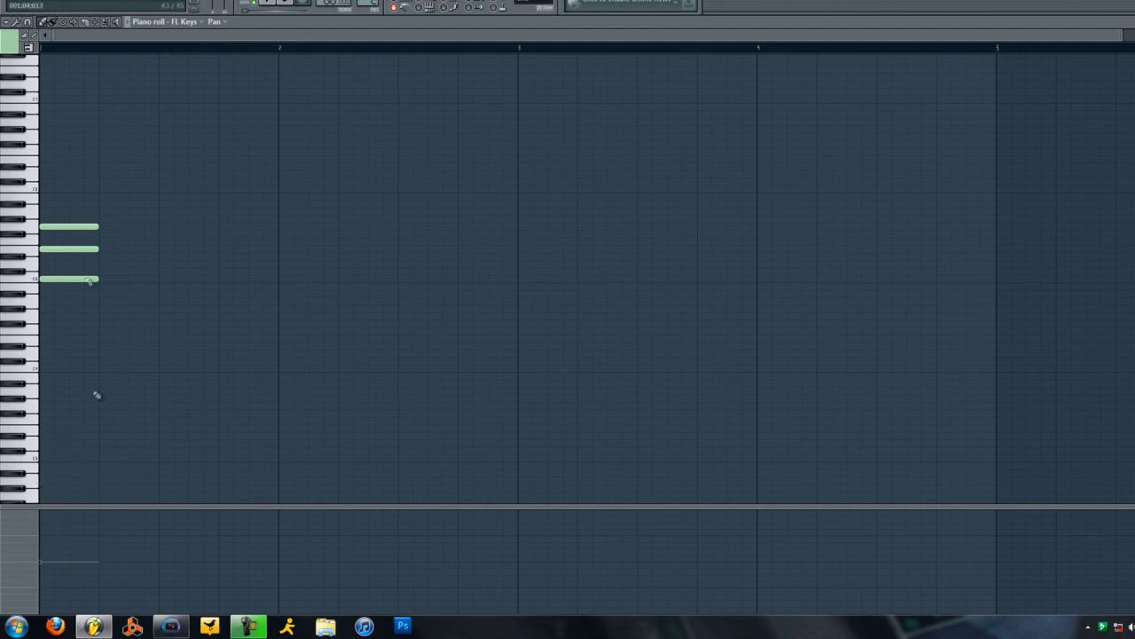
{"action": "left_click", "coordinate": [217, 22]}
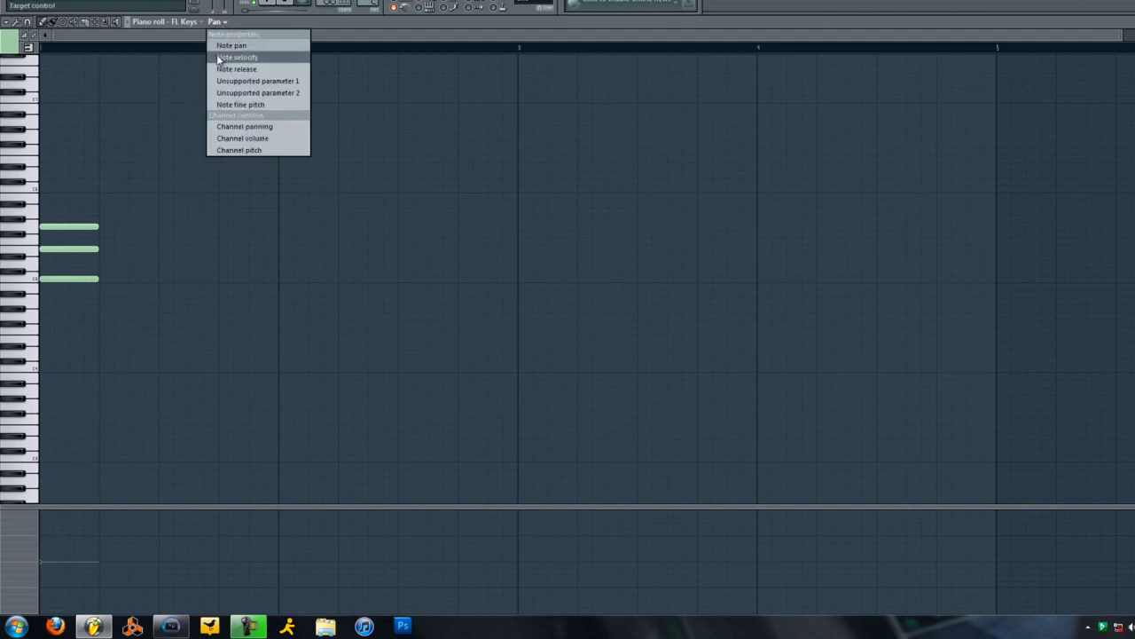
{"action": "left_click", "coordinate": [219, 58]}
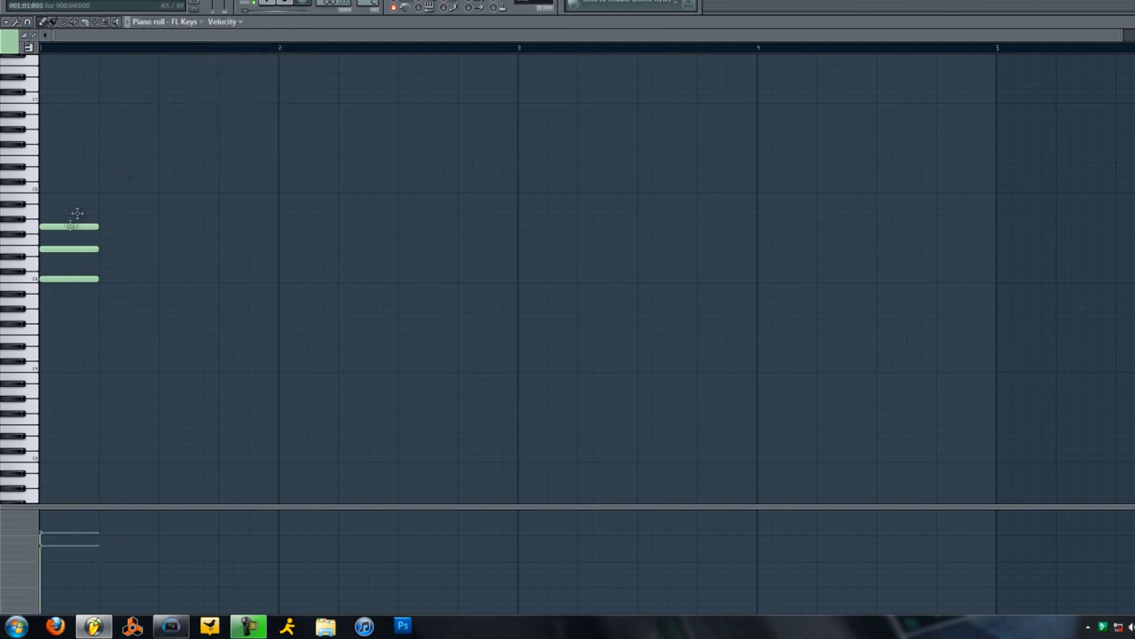
Step: Add a stray note after the chord, adjust its velocity, then delete it
{"action": "left_click", "coordinate": [114, 278]}
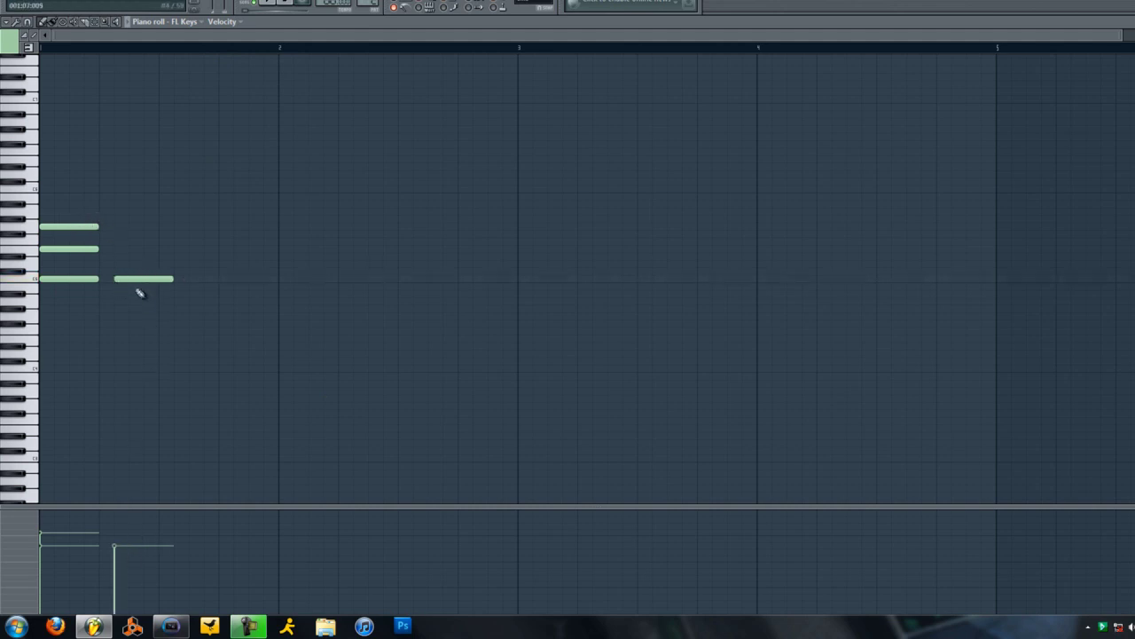
{"action": "left_click_drag", "start_coordinate": [121, 559], "coordinate": [119, 600]}
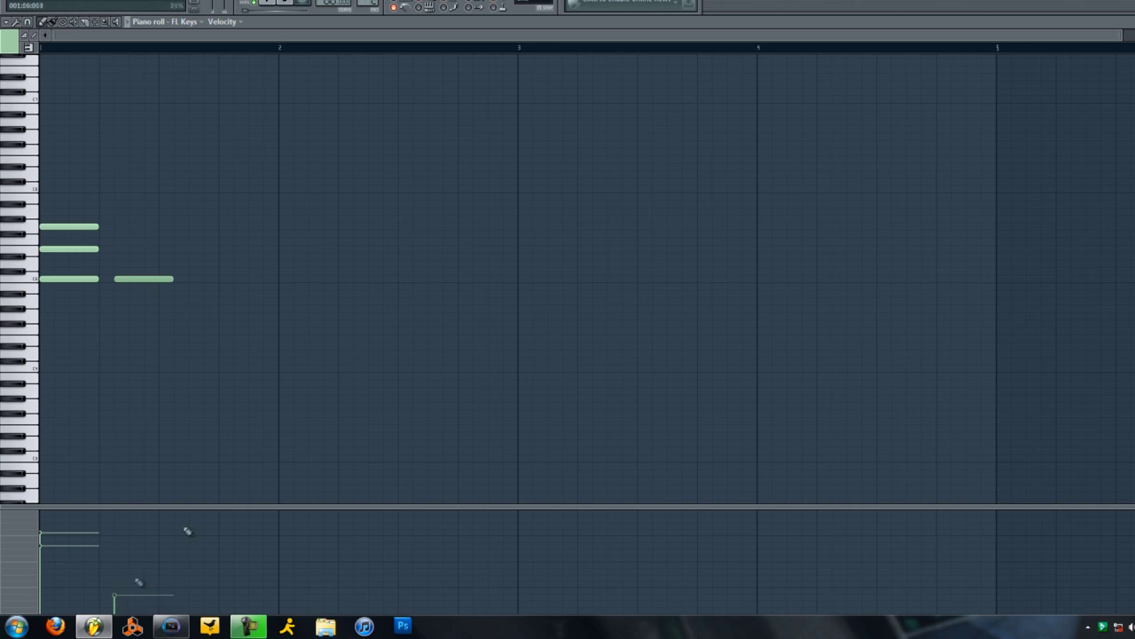
{"action": "left_click_drag", "start_coordinate": [121, 545], "coordinate": [40, 537]}
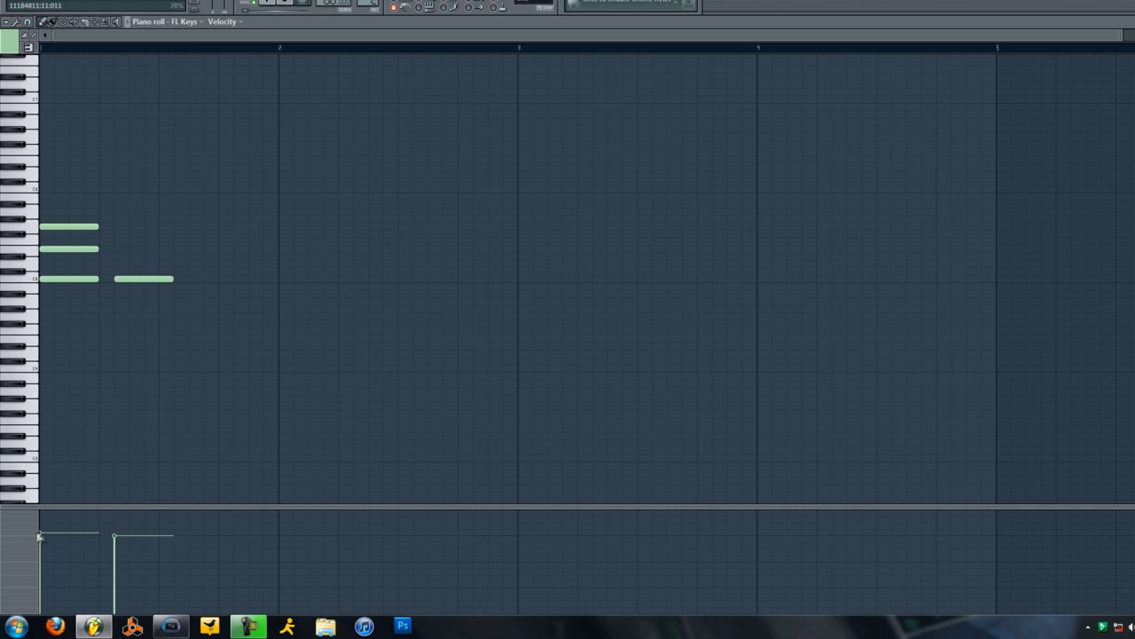
{"action": "right_click", "coordinate": [123, 280]}
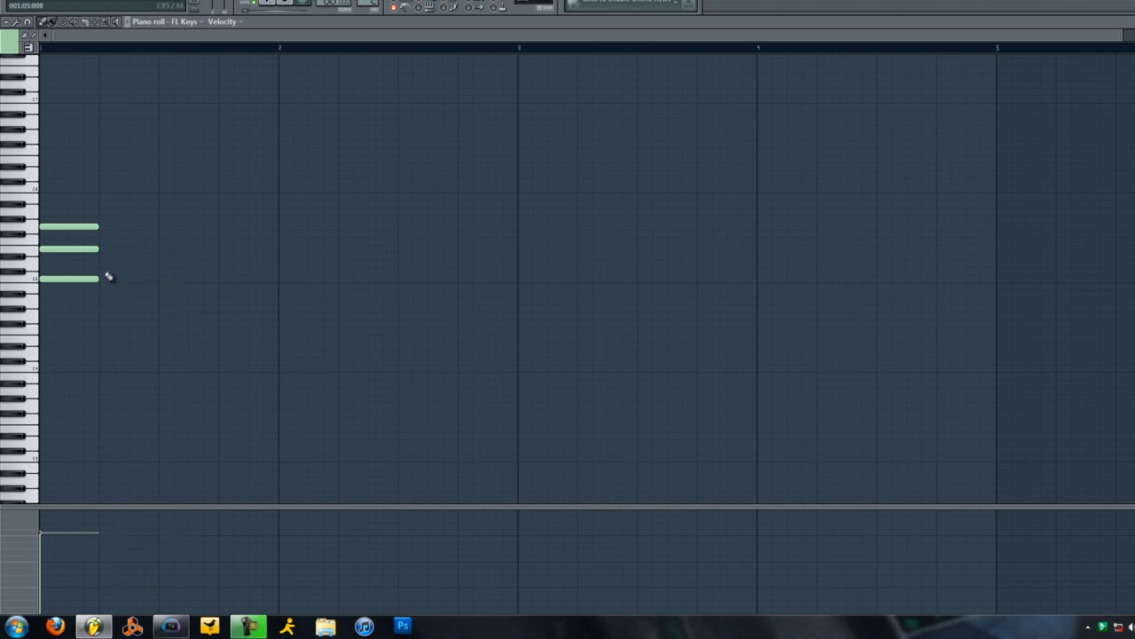
Step: Place a second three-note chord later in bar 1 and close the piano roll
{"action": "left_click", "coordinate": [166, 278]}
{"action": "left_click", "coordinate": [164, 249]}
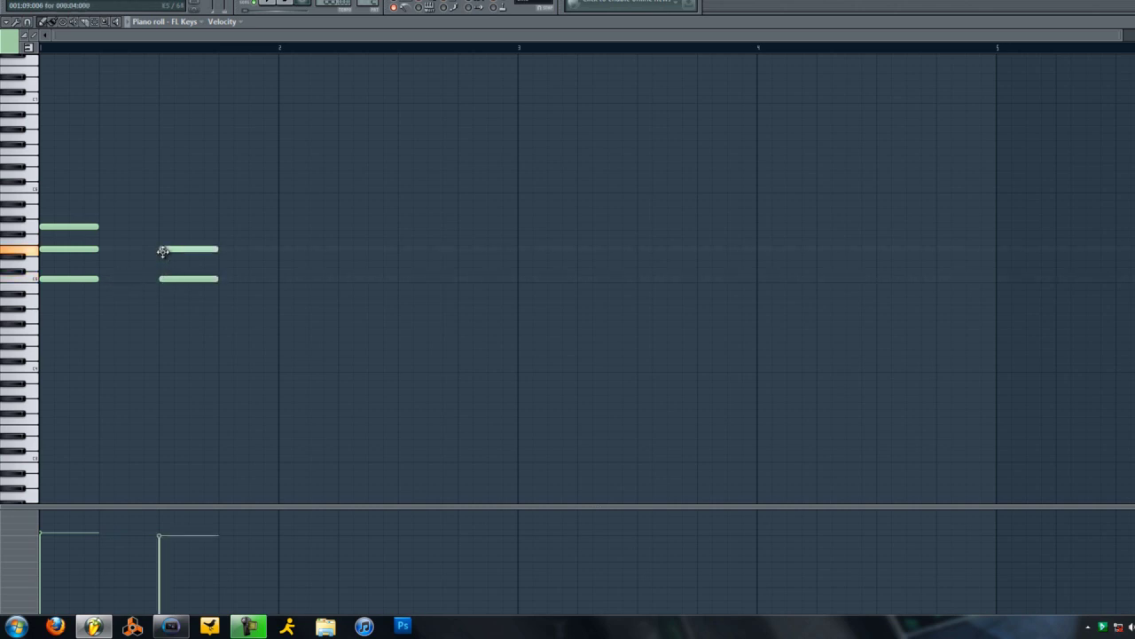
{"action": "left_click", "coordinate": [168, 228]}
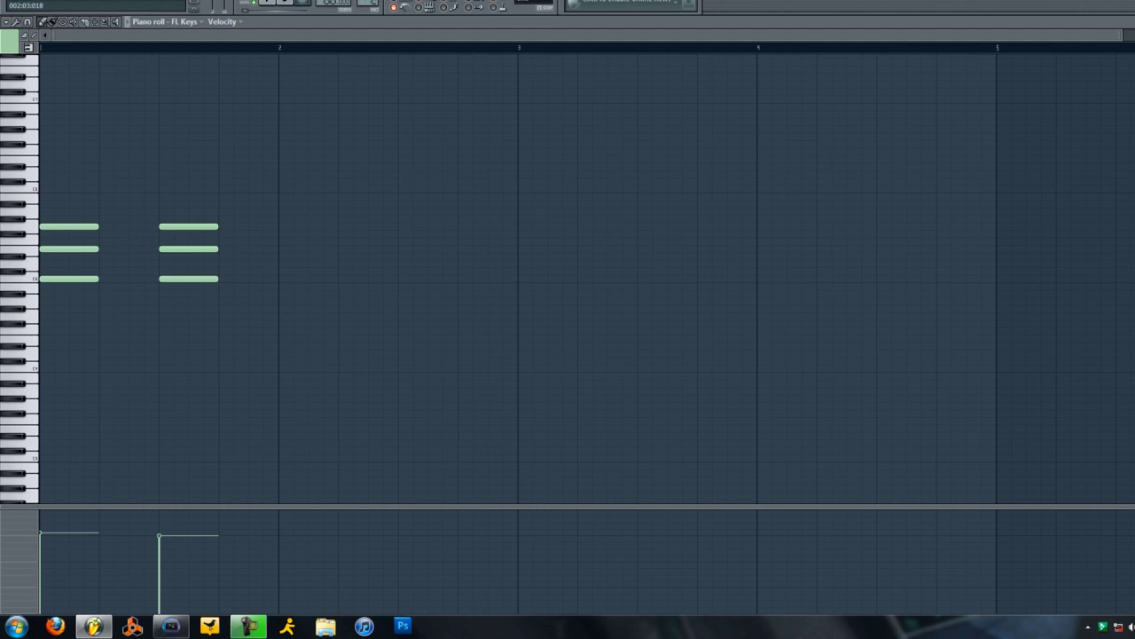
{"action": "key", "text": "Escape"}
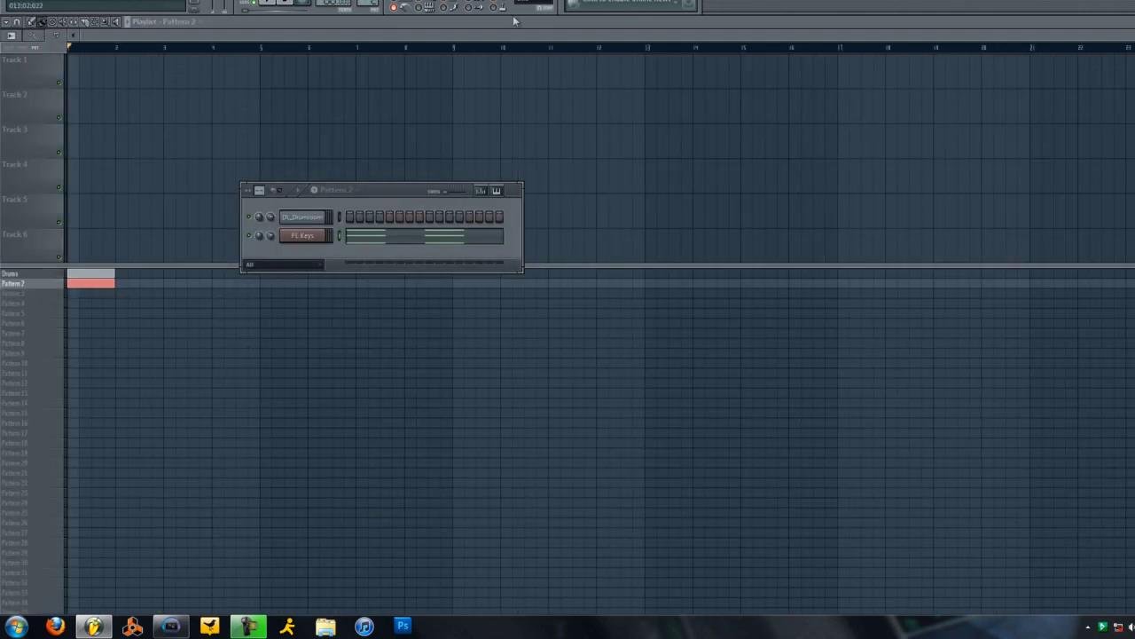
Step: Stop playback, switch to the Drums pattern, play it once and stop
{"action": "left_click", "coordinate": [290, 6]}
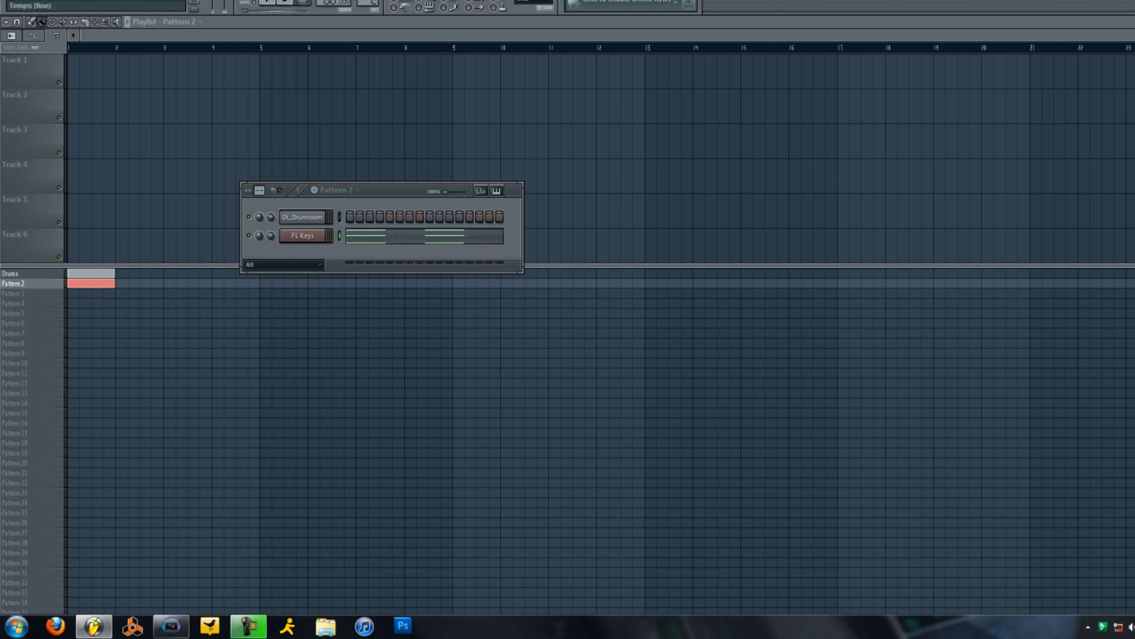
{"action": "left_click", "coordinate": [11, 273]}
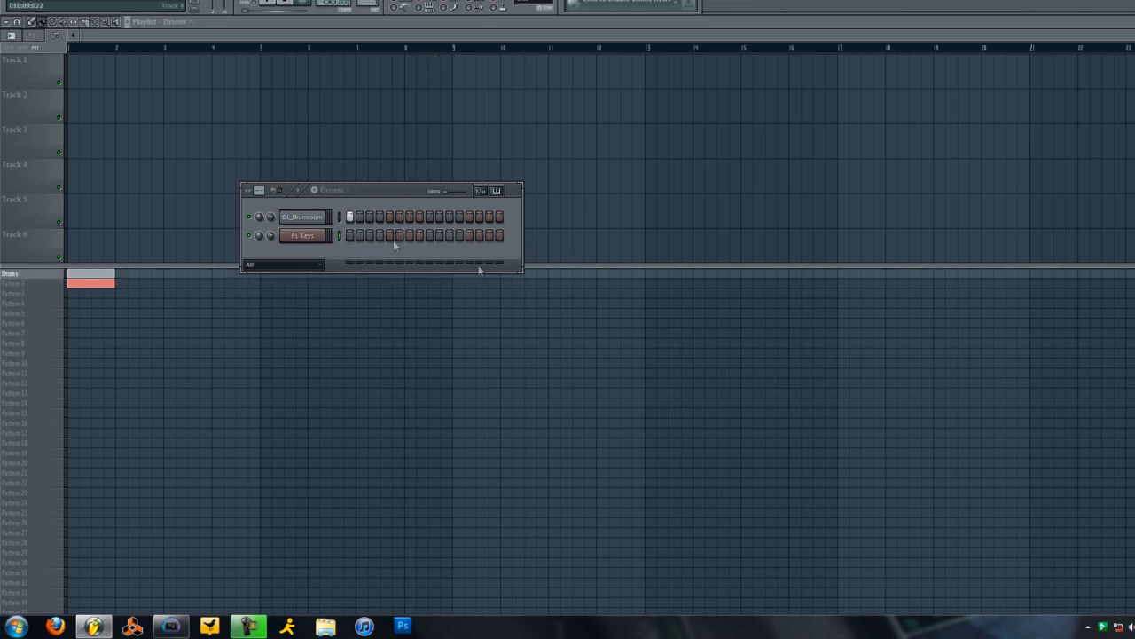
{"action": "left_click", "coordinate": [269, 4]}
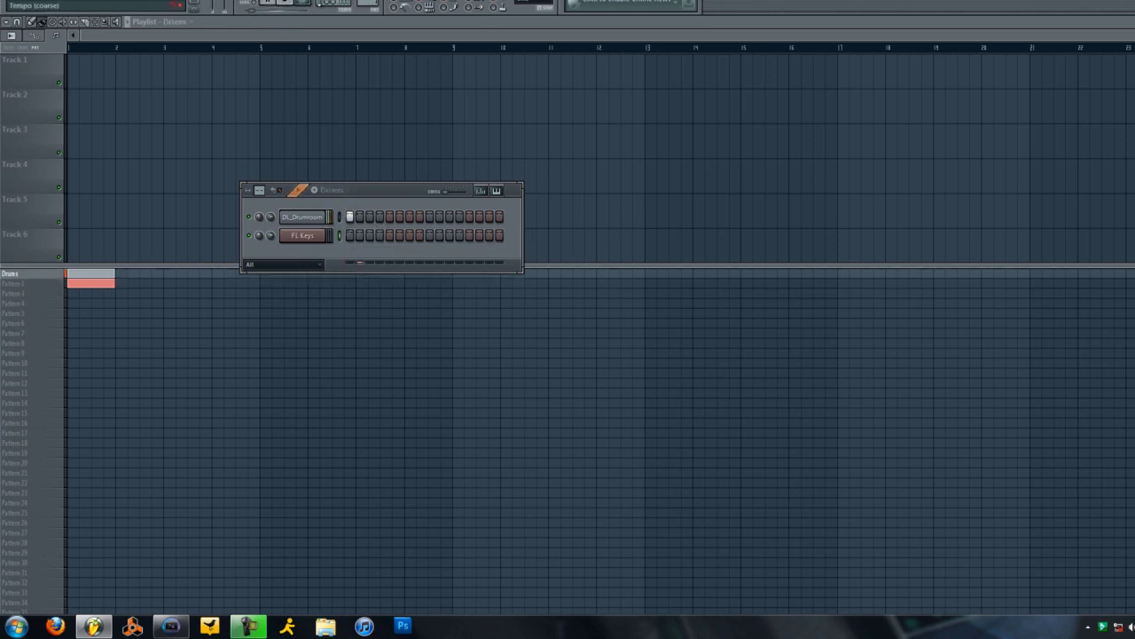
{"action": "left_click", "coordinate": [290, 4]}
Step: Lengthen the Drums pattern to 32 steps via DL_Drumroom settings and play it back
{"action": "left_click", "coordinate": [305, 218]}
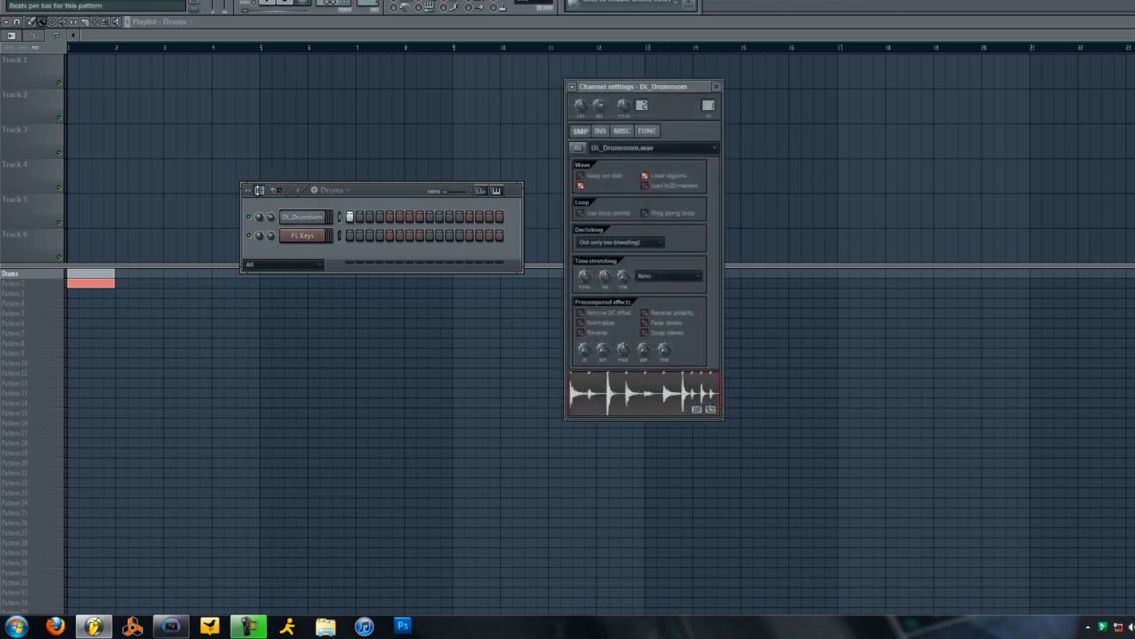
{"action": "left_click", "coordinate": [259, 190]}
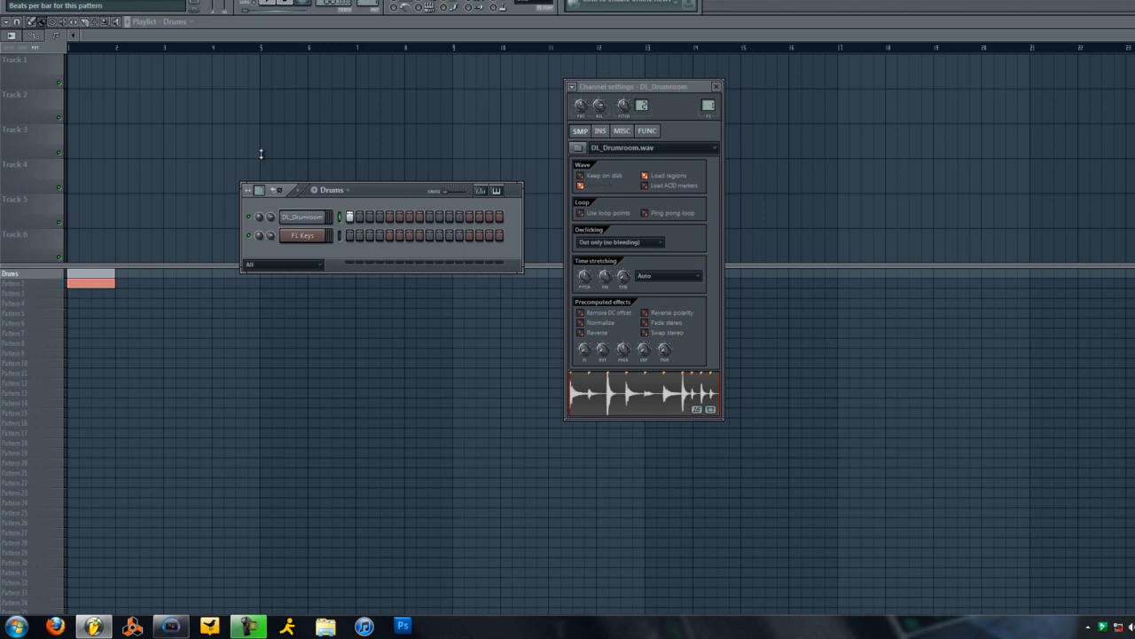
{"action": "left_click_drag", "start_coordinate": [263, 150], "coordinate": [263, 150]}
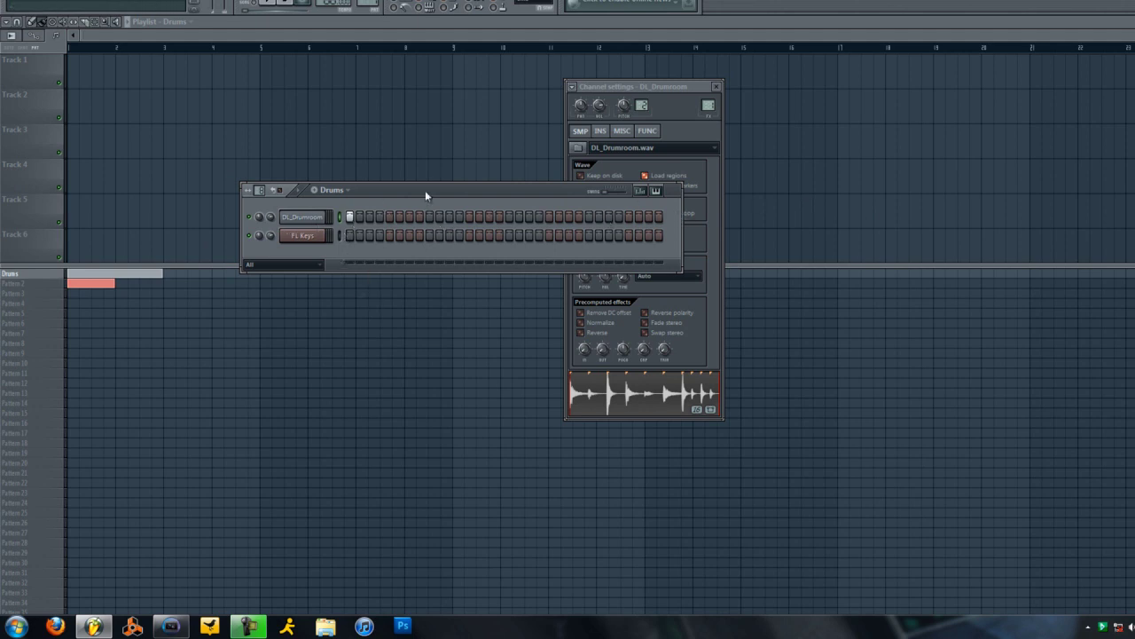
{"action": "left_click_drag", "start_coordinate": [425, 190], "coordinate": [305, 202]}
{"action": "left_click", "coordinate": [267, 6]}
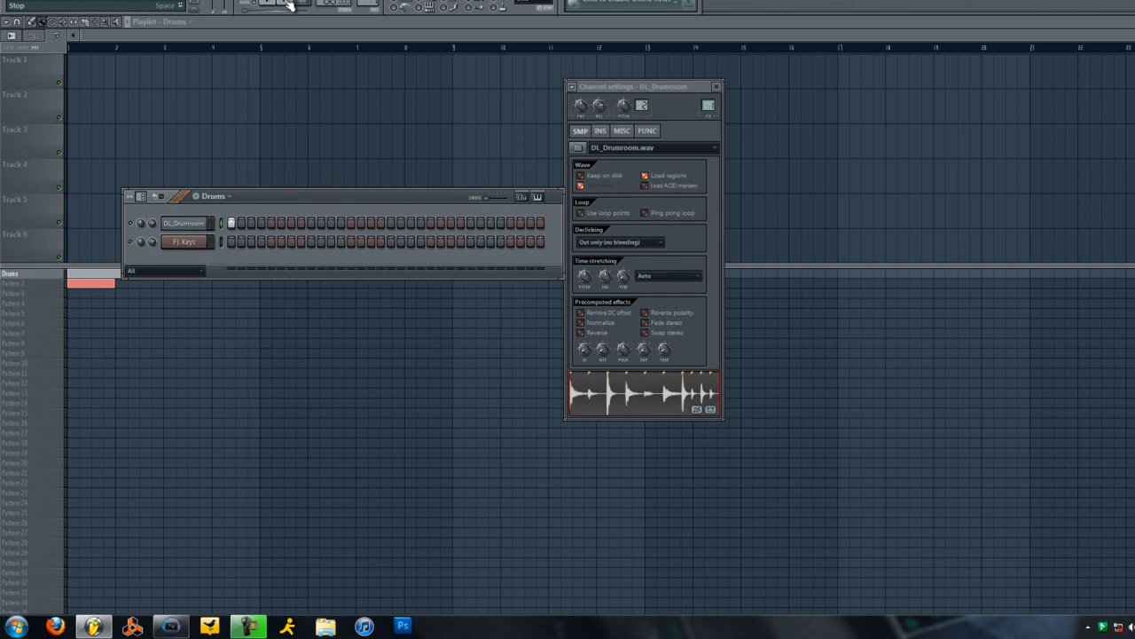
{"action": "left_click", "coordinate": [215, 127]}
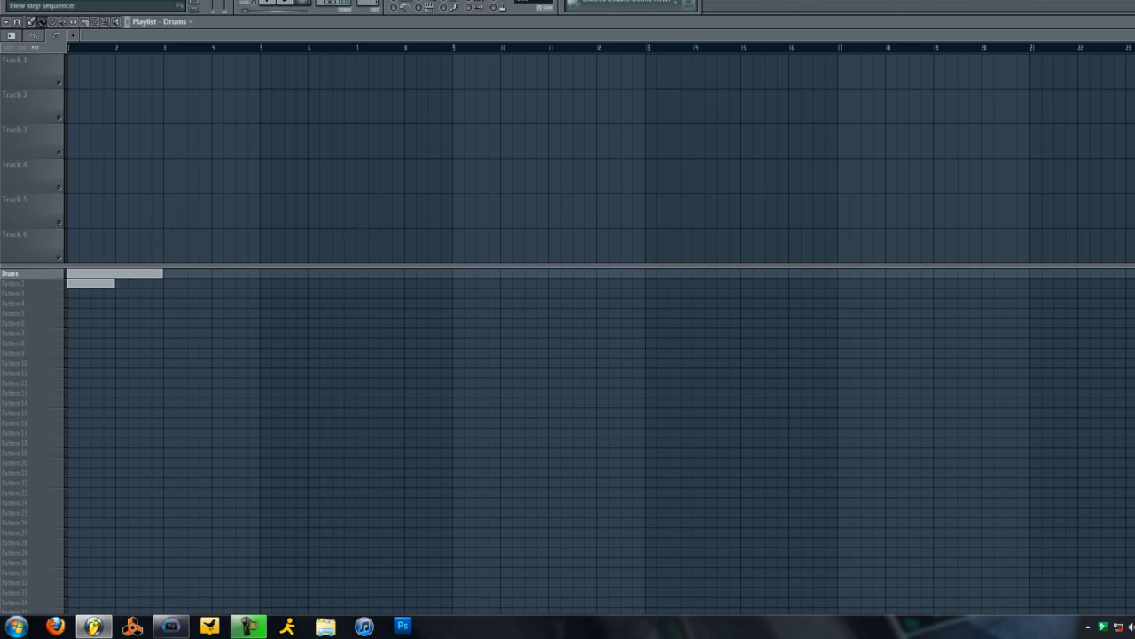
Step: Rename Pattern 2 to 'Piano' from the pattern list
{"action": "key", "text": "F6"}
{"action": "left_click", "coordinate": [122, 298]}
{"action": "left_click", "coordinate": [55, 284]}
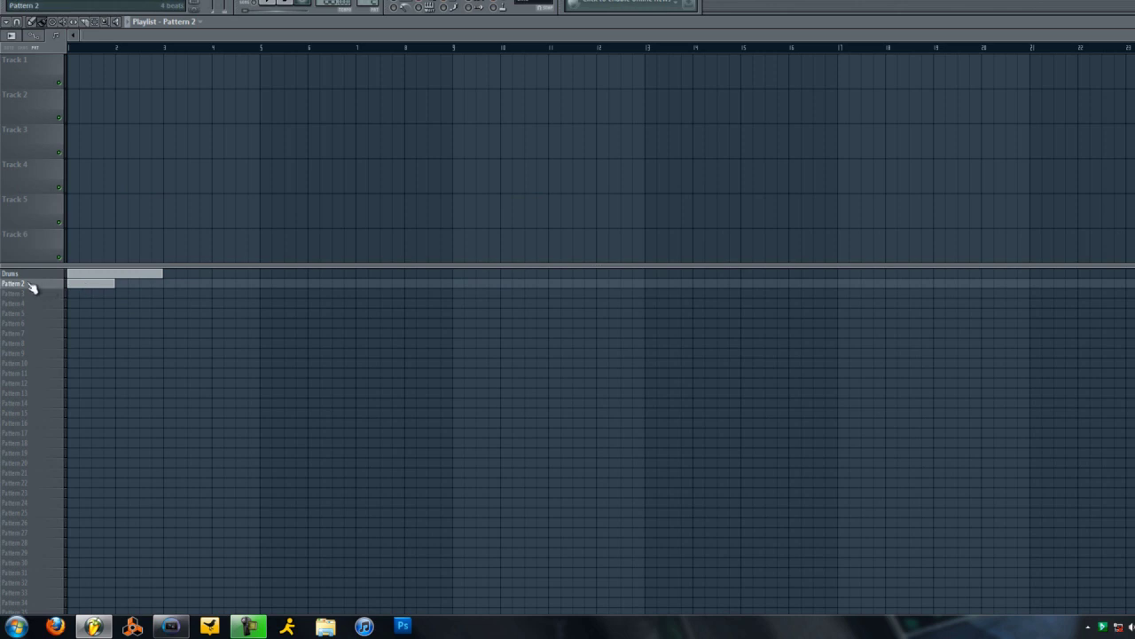
{"action": "right_click", "coordinate": [30, 285]}
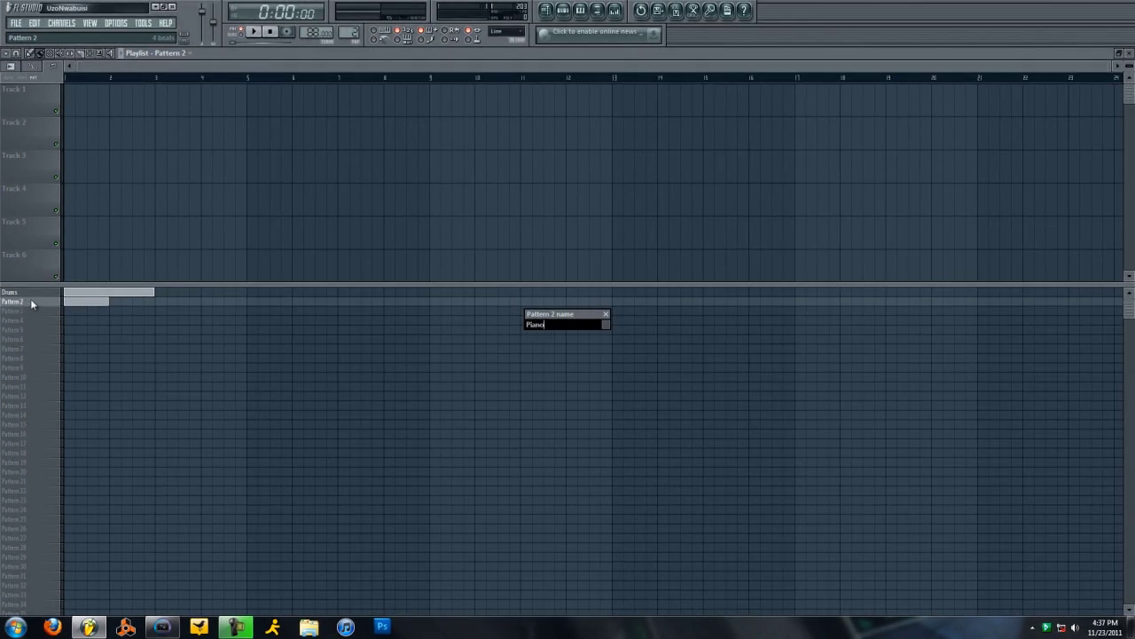
{"action": "key", "text": "Return"}
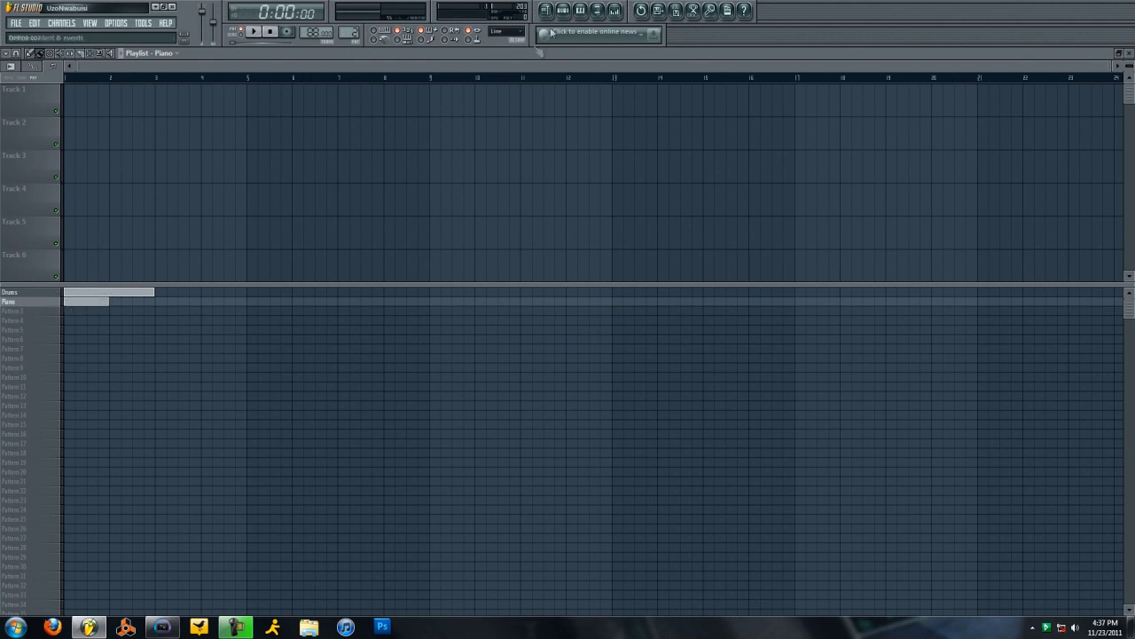
Step: Add a Piano block at bar 2 and open the Mixer, ending on the Master track
{"action": "left_click", "coordinate": [113, 302]}
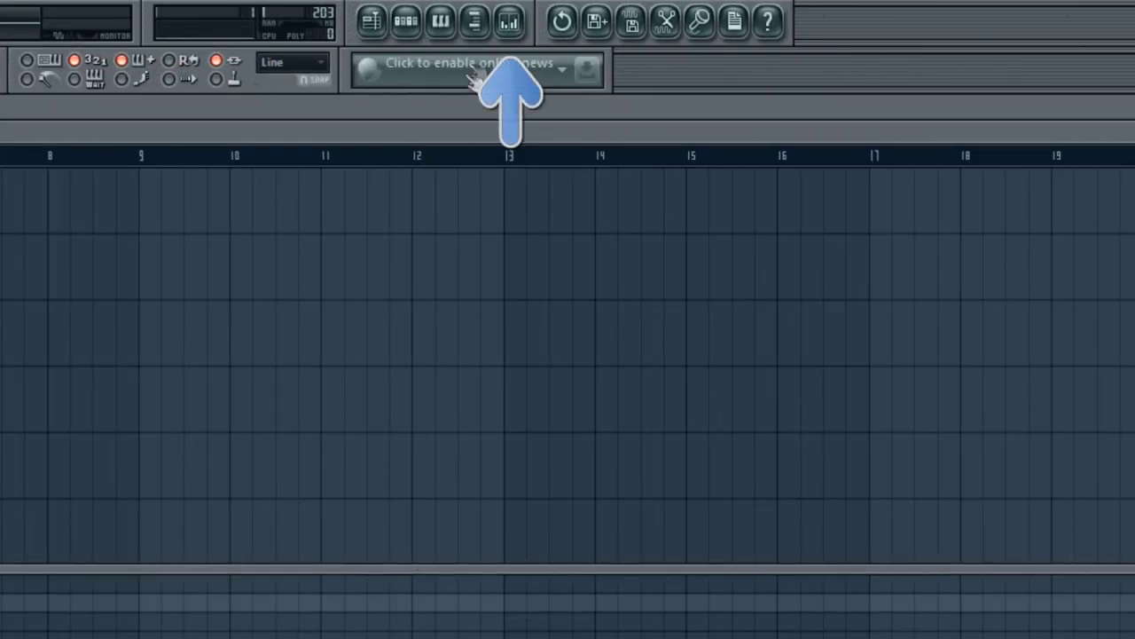
{"action": "left_click", "coordinate": [514, 27]}
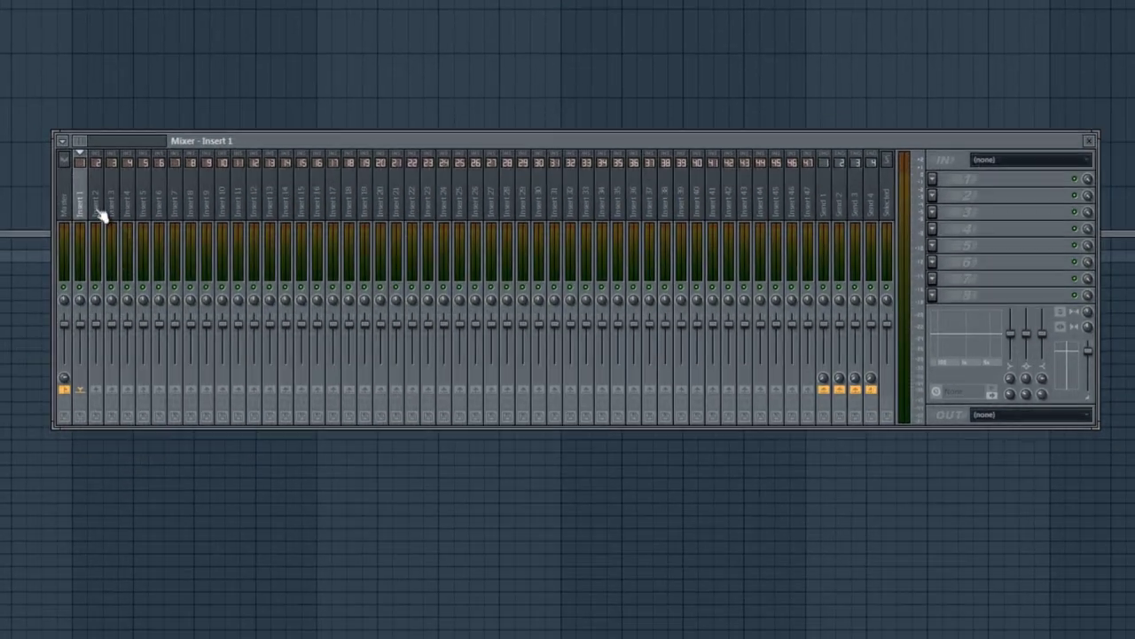
{"action": "left_click", "coordinate": [206, 230]}
{"action": "left_click", "coordinate": [317, 204]}
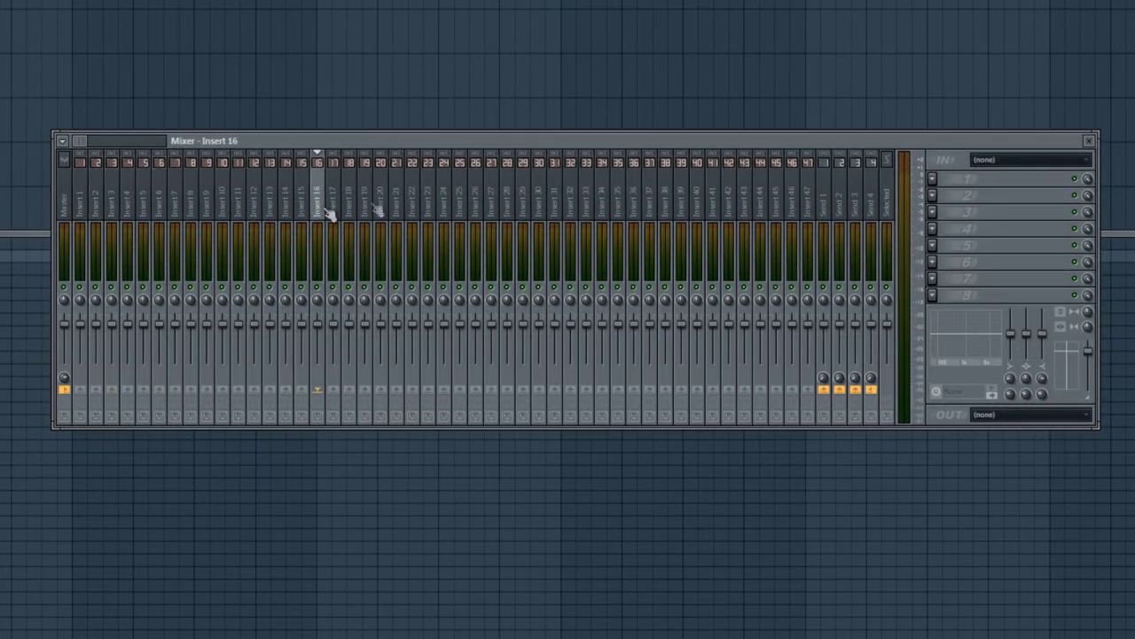
{"action": "left_click", "coordinate": [398, 204]}
{"action": "left_click", "coordinate": [508, 206]}
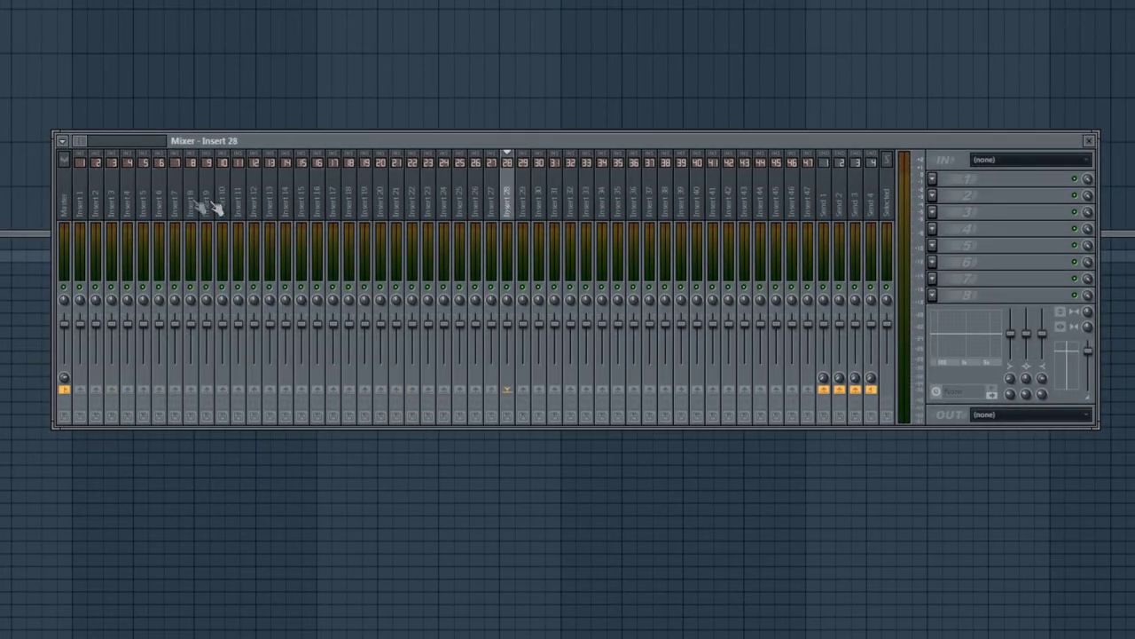
{"action": "left_click", "coordinate": [75, 201]}
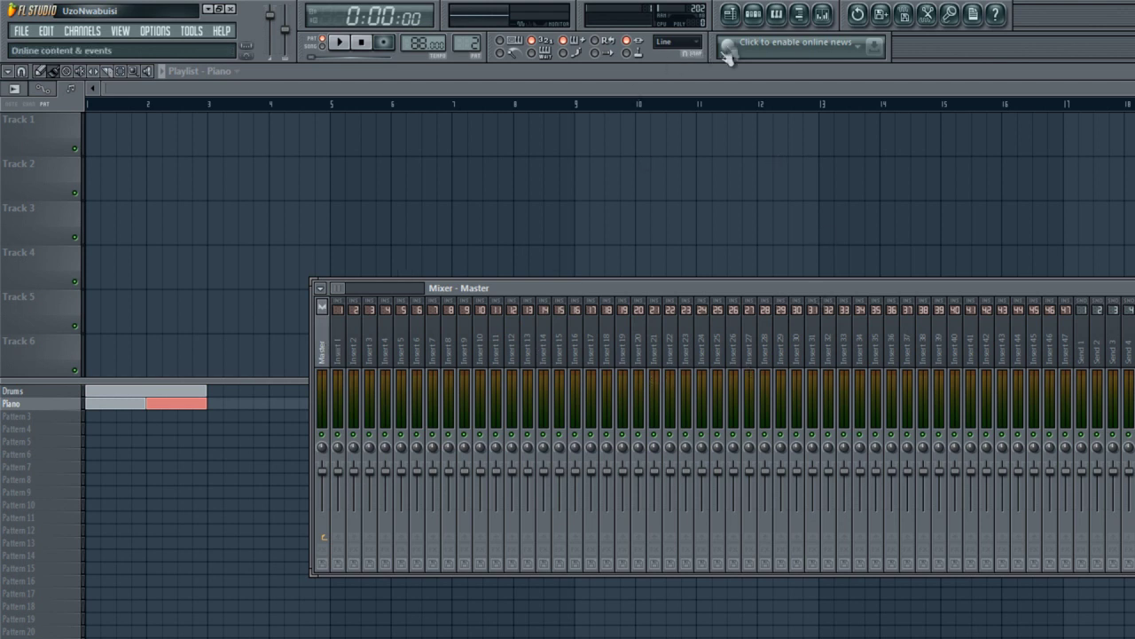
Step: Open the FL Keys channel settings and view its routing to mixer insert 2
{"action": "left_click", "coordinate": [756, 15]}
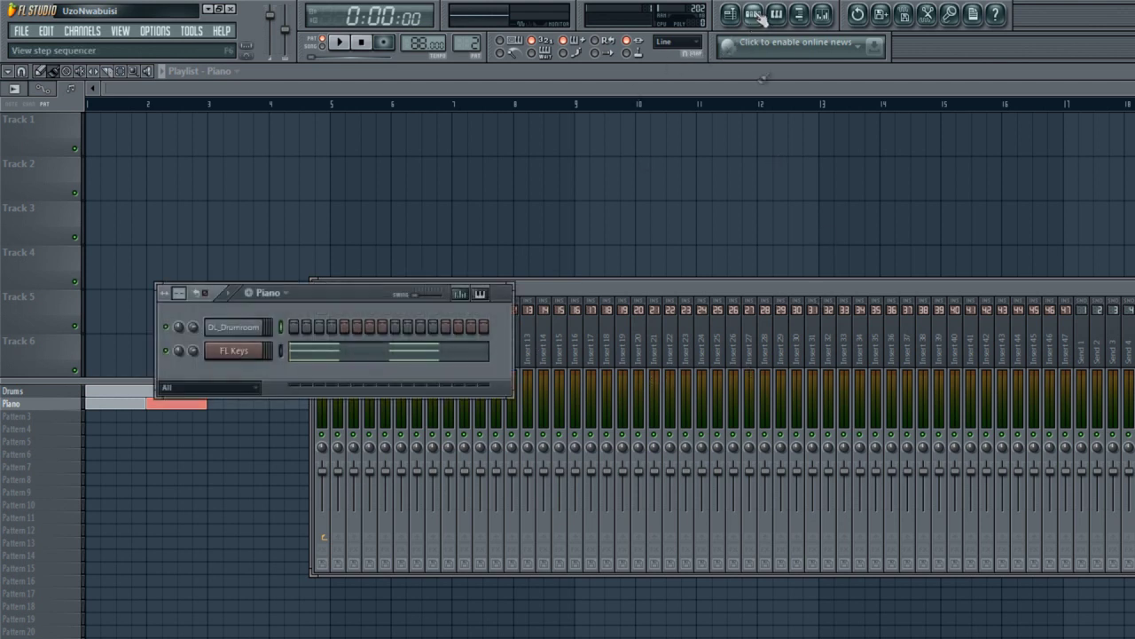
{"action": "left_click", "coordinate": [234, 328]}
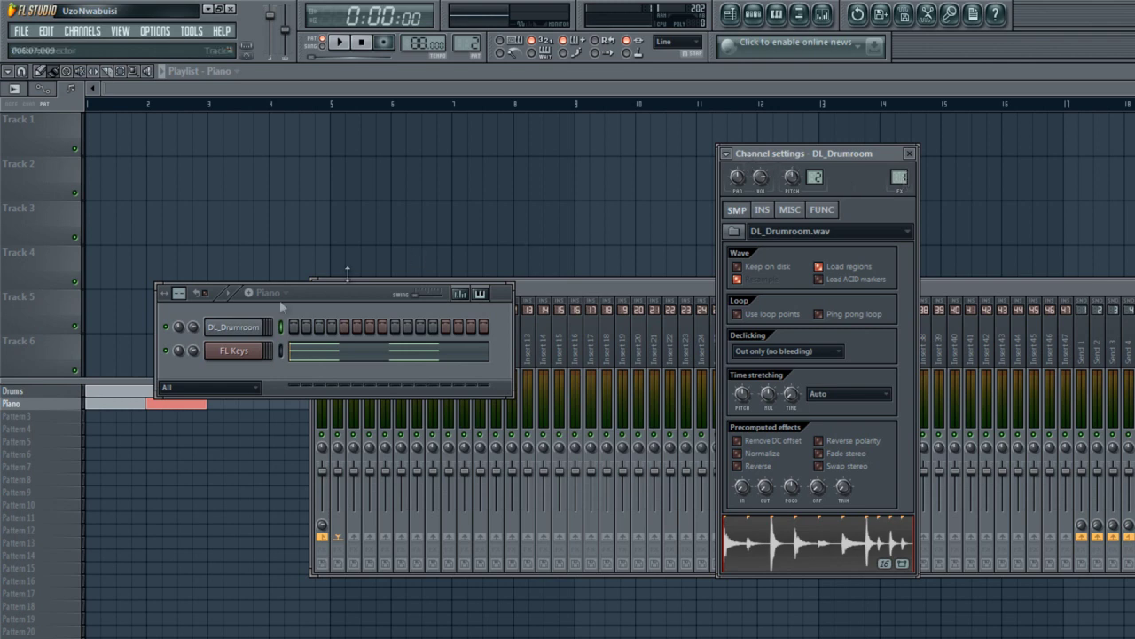
{"action": "left_click", "coordinate": [236, 351]}
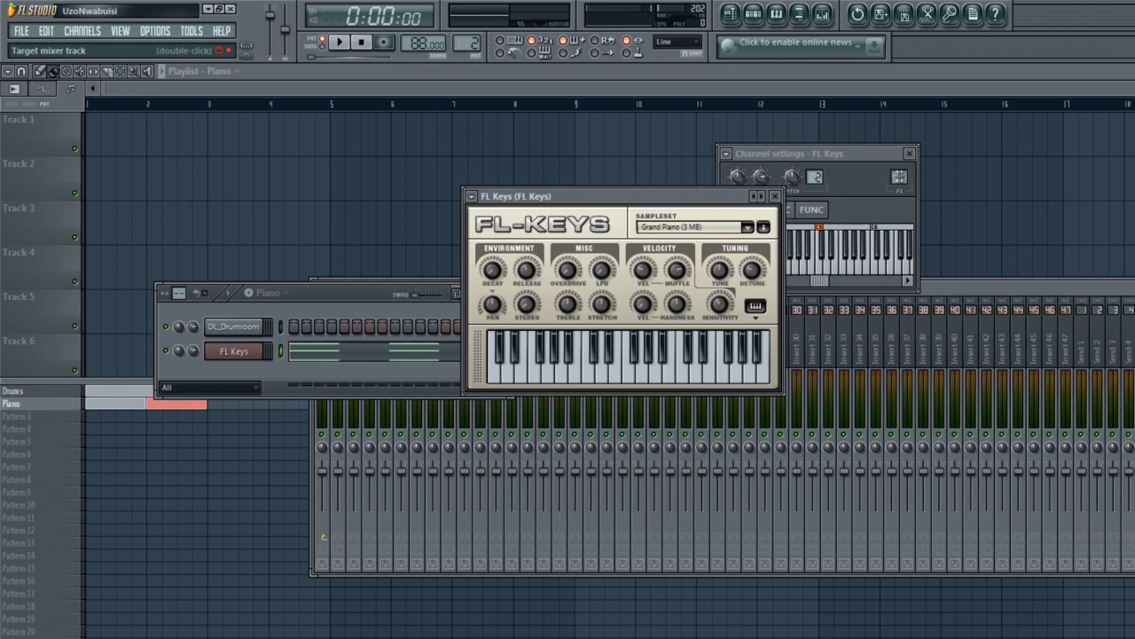
{"action": "left_click", "coordinate": [760, 151]}
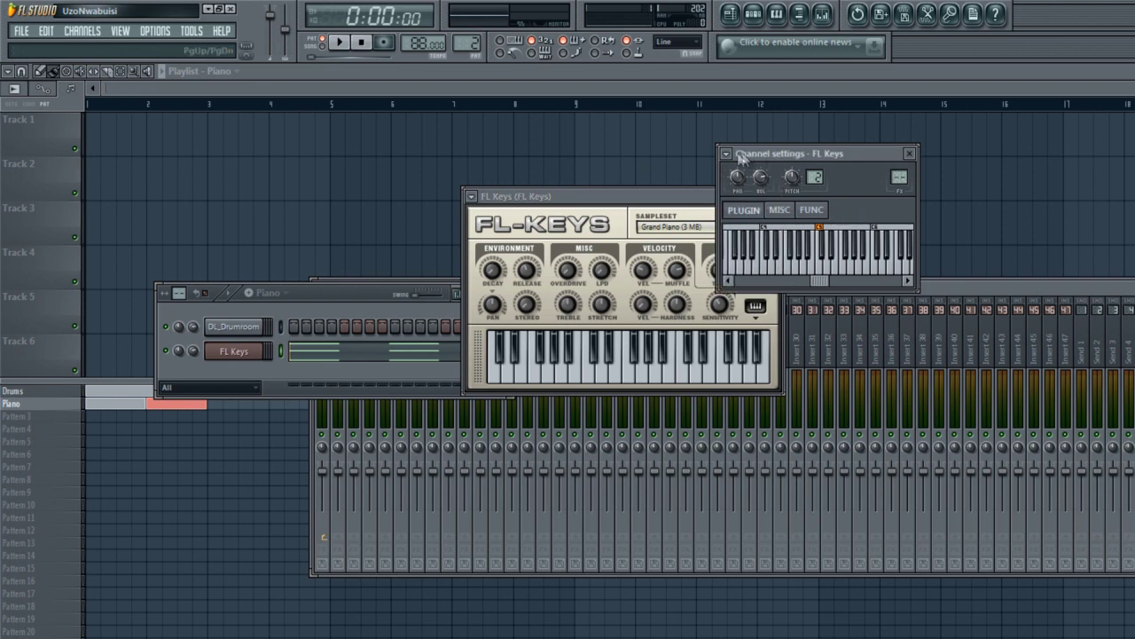
{"action": "left_click", "coordinate": [726, 156]}
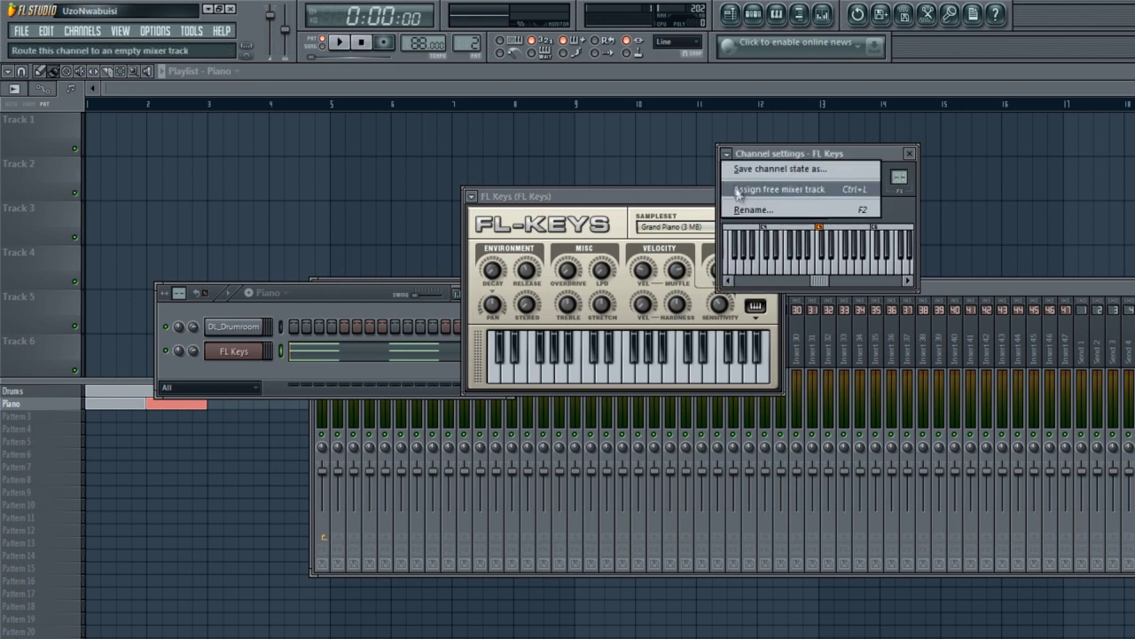
{"action": "left_click", "coordinate": [737, 190]}
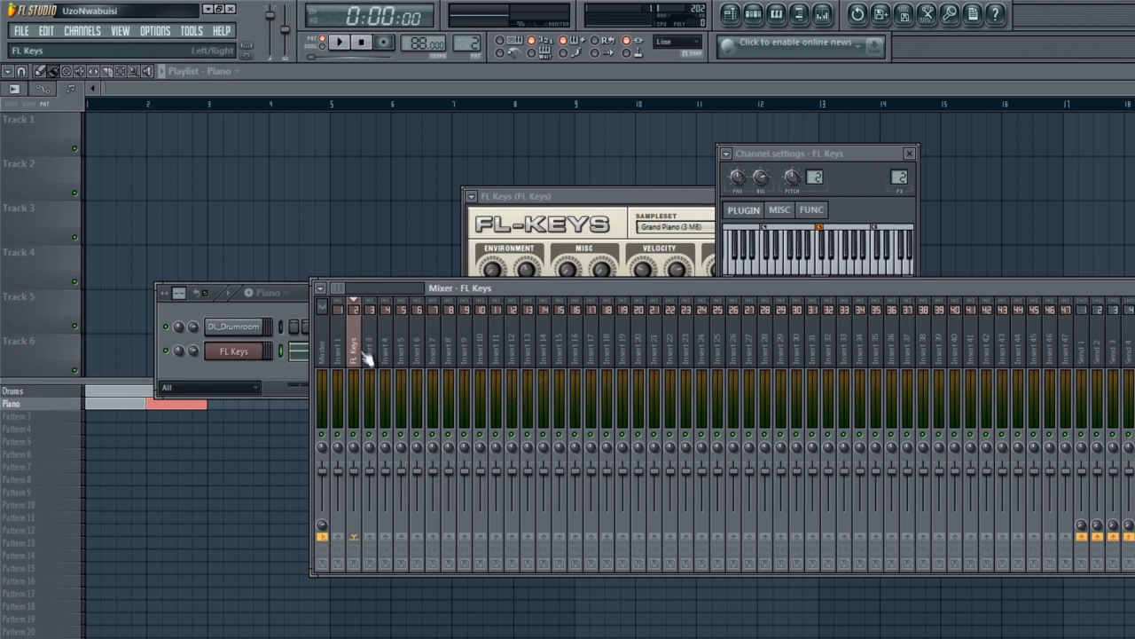
{"action": "mouse_move", "coordinate": [901, 177]}
{"action": "left_mouse_down"}
{"action": "mouse_move", "coordinate": [892, 124]}
{"action": "mouse_move", "coordinate": [885, 173]}
{"action": "left_mouse_up"}
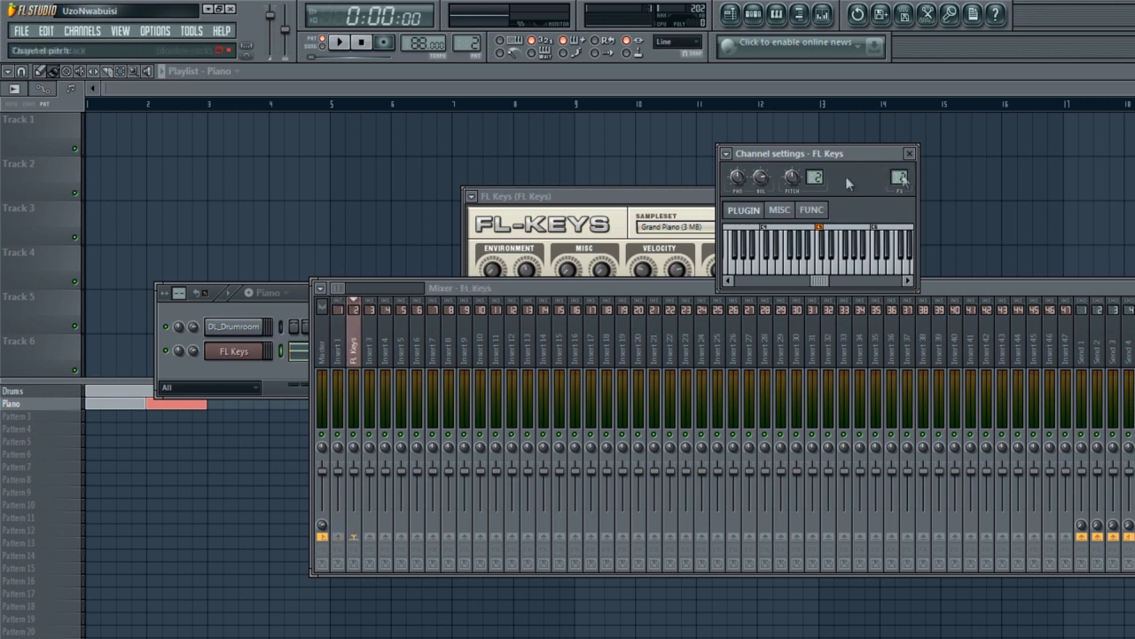
Step: Play the whole song in song mode, stop it, and close all plugin and mixer windows
{"action": "left_click", "coordinate": [320, 48]}
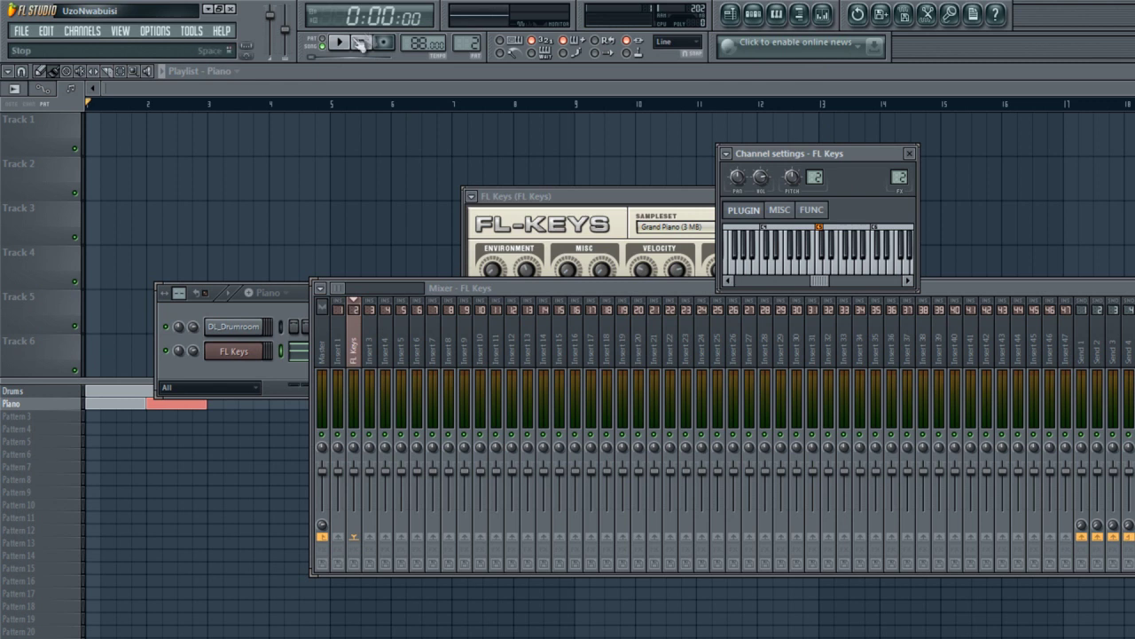
{"action": "left_click", "coordinate": [344, 47]}
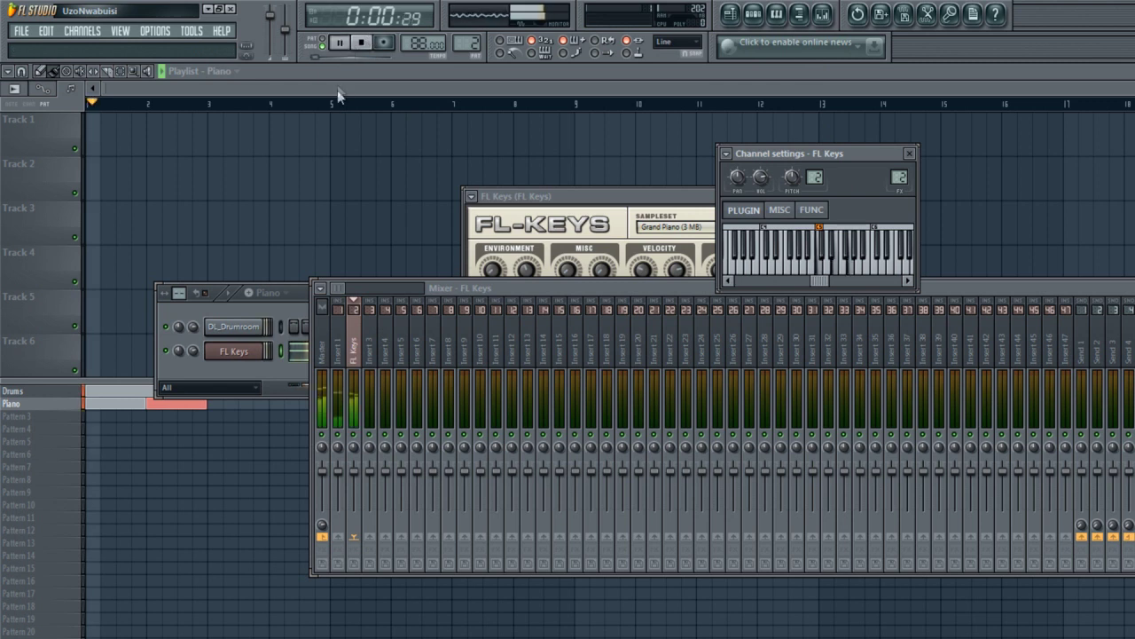
{"action": "left_click", "coordinate": [363, 46]}
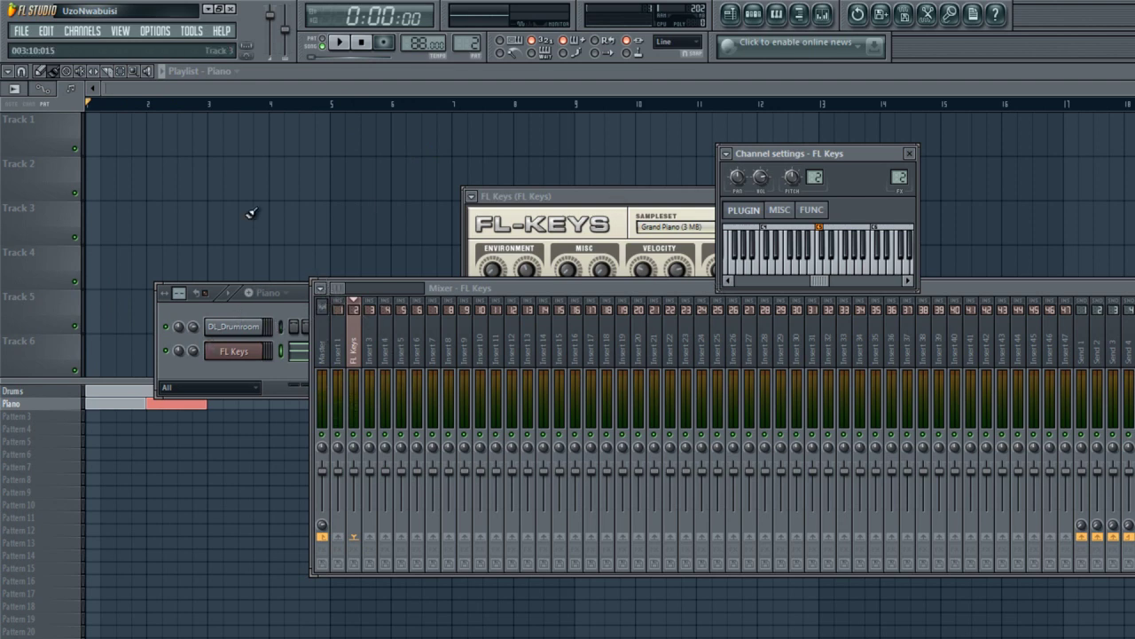
{"action": "key", "text": "F12"}
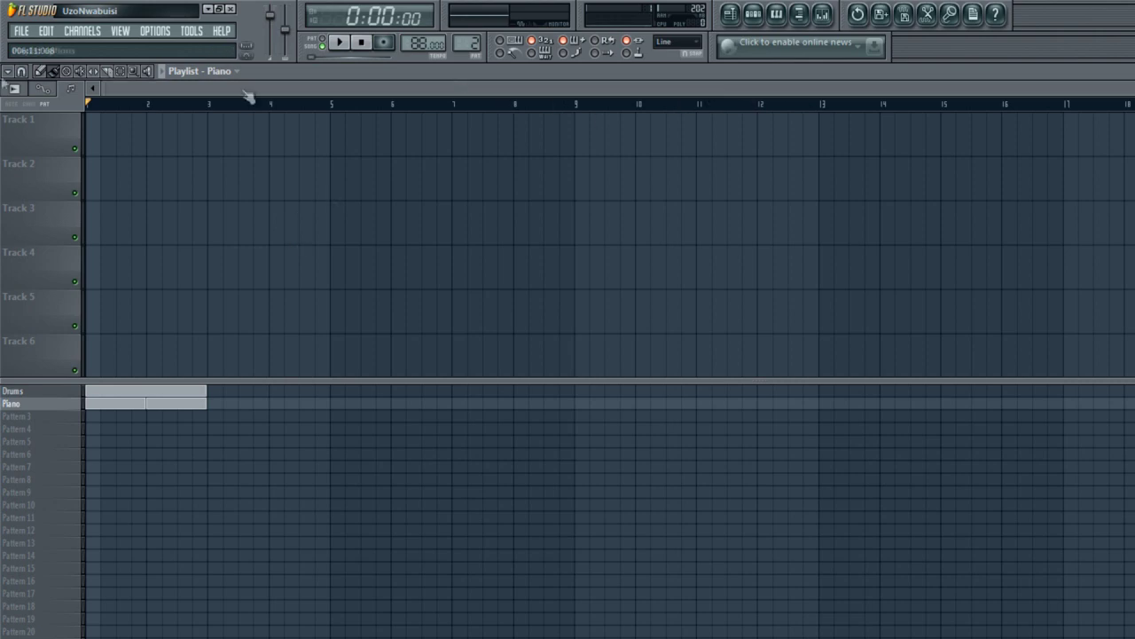
Step: Choose File > Export > MP3 file to start an MP3 export
{"action": "left_click", "coordinate": [23, 34]}
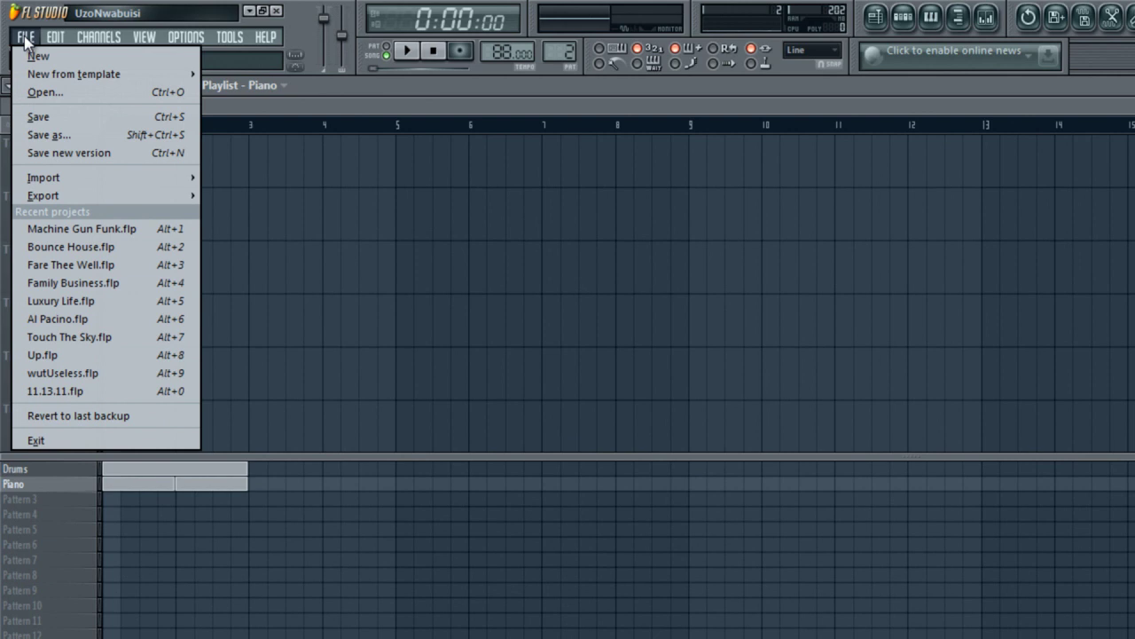
{"action": "mouse_move", "coordinate": [44, 206]}
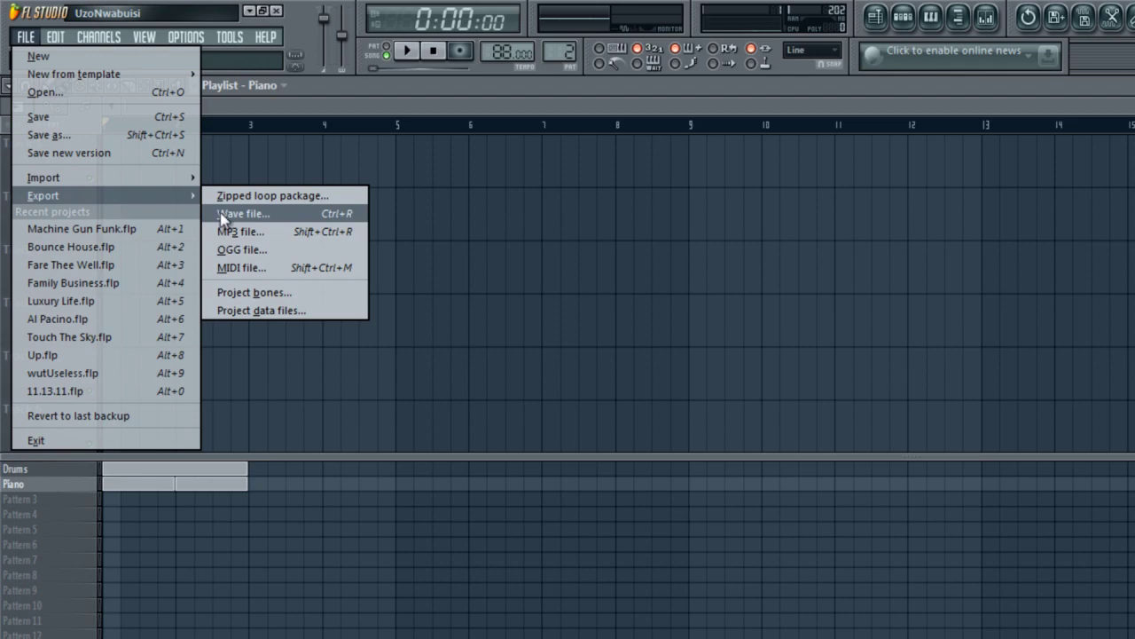
{"action": "left_click", "coordinate": [275, 233]}
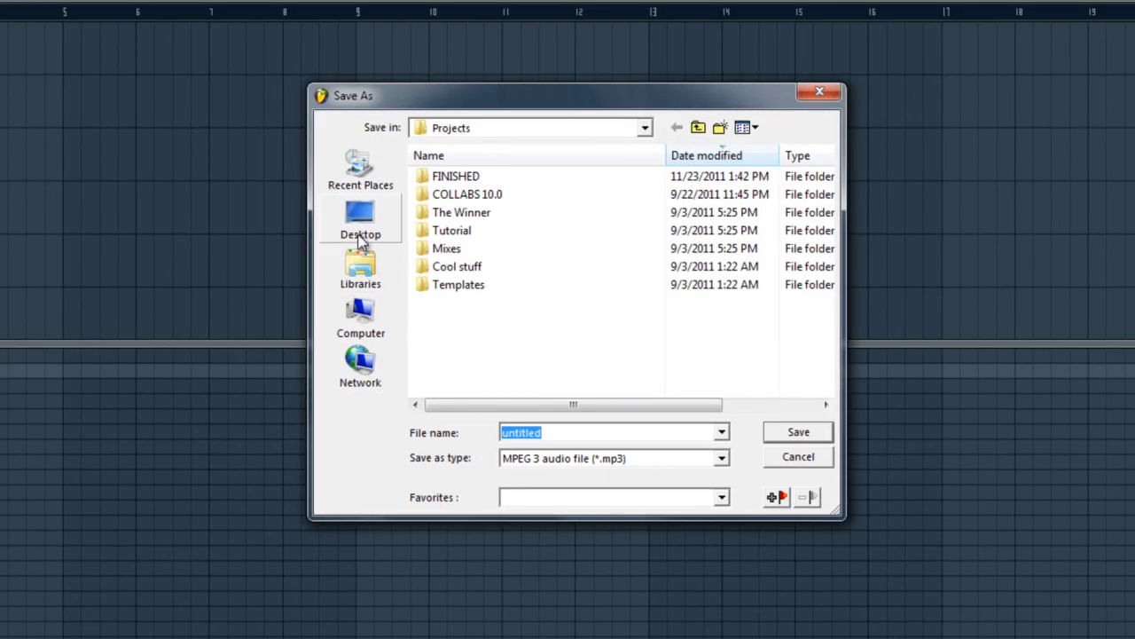
Step: Save untitled.mp3 to the Desktop, keeping Leave remainder looping and 512-point sinc resampling
{"action": "left_click", "coordinate": [360, 236]}
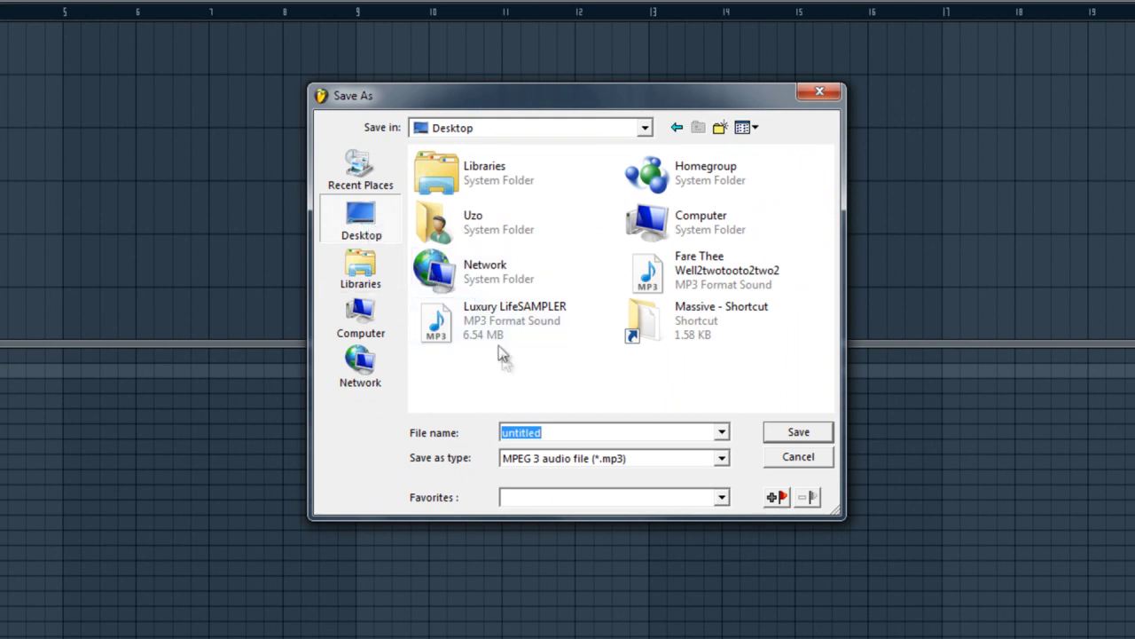
{"action": "left_click", "coordinate": [799, 433]}
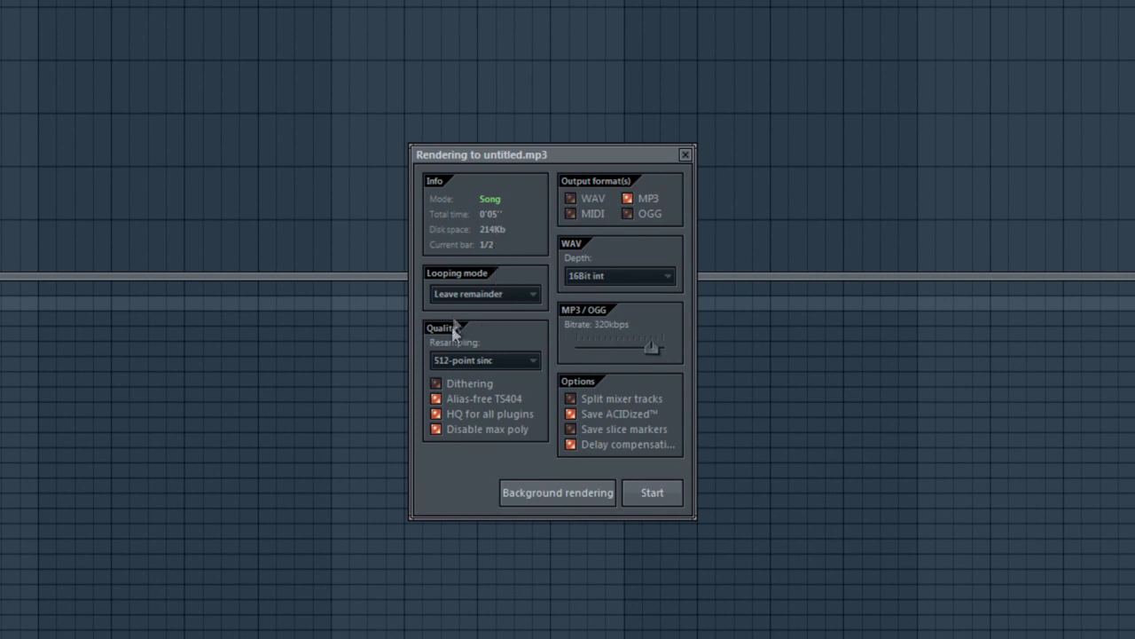
{"action": "left_click", "coordinate": [534, 298]}
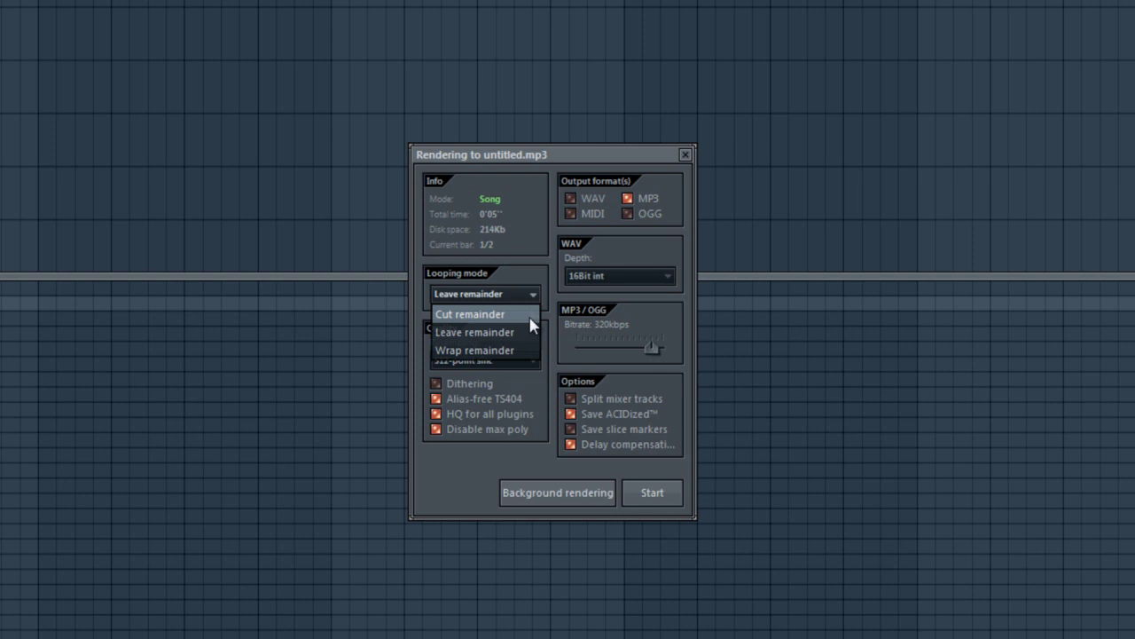
{"action": "left_click", "coordinate": [530, 297]}
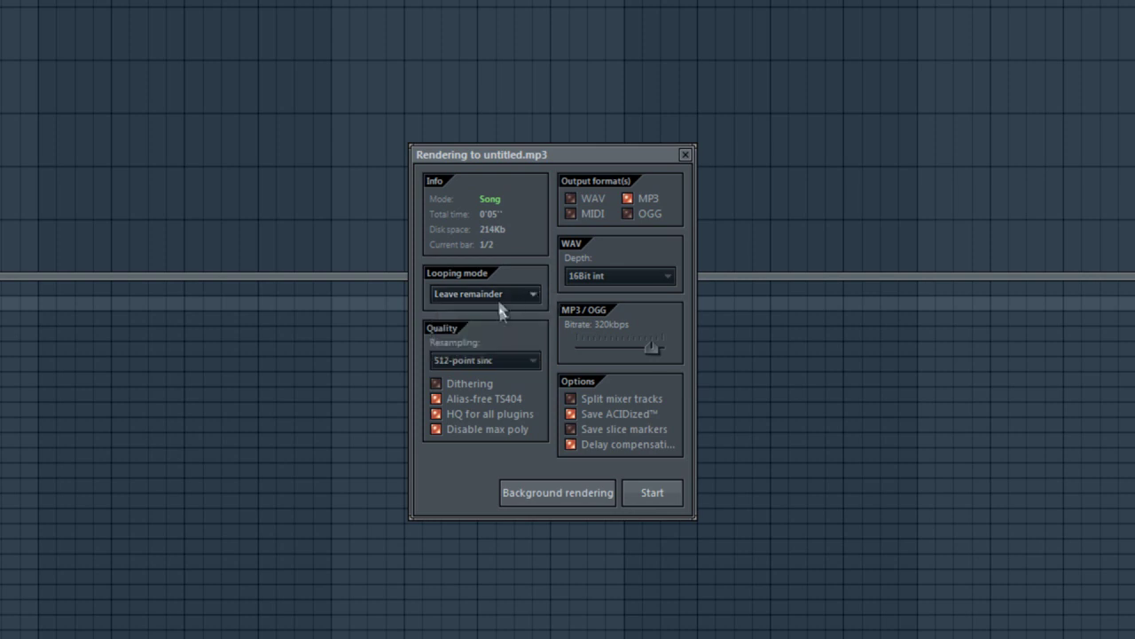
{"action": "left_click", "coordinate": [487, 366]}
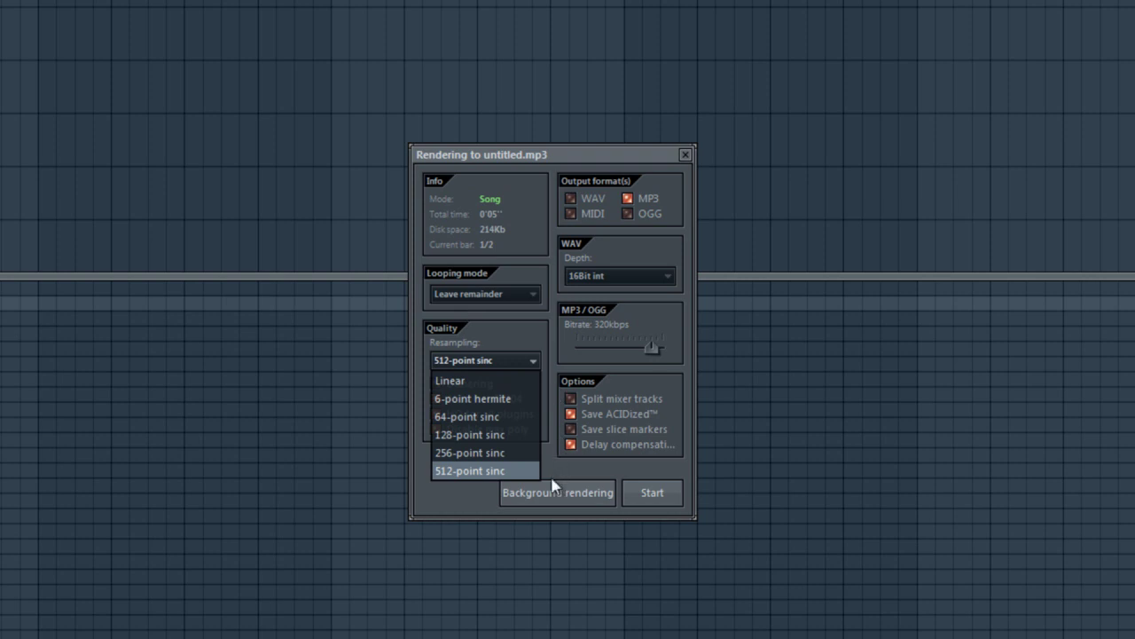
{"action": "left_click", "coordinate": [535, 360]}
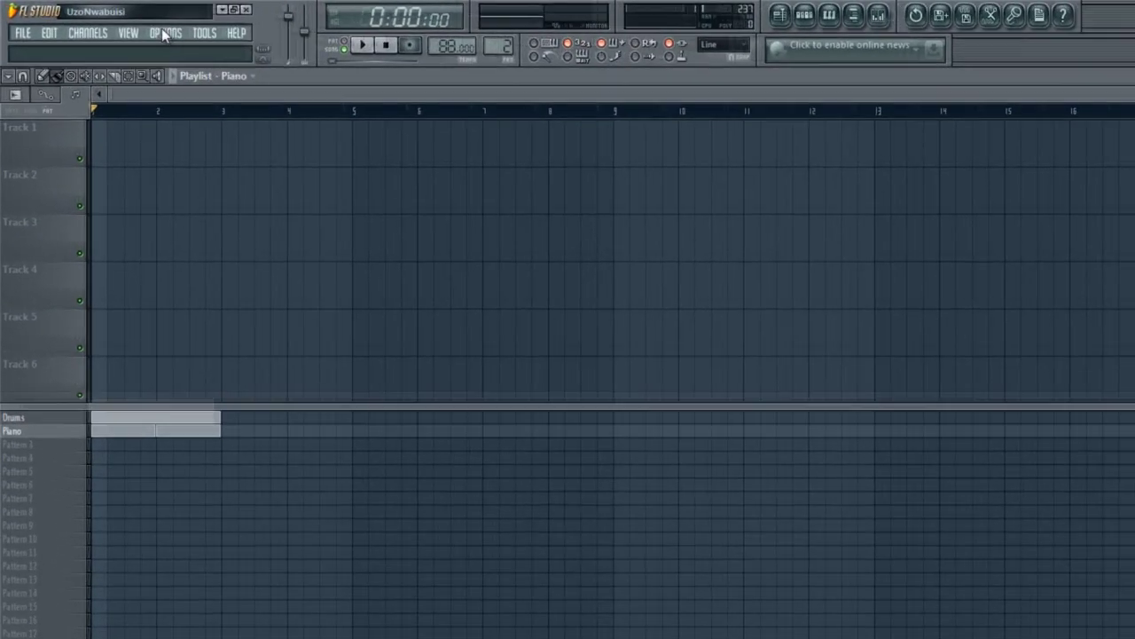
Step: In the Audio settings, keep ASIO4ALL v2 as the audio device
{"action": "left_click", "coordinate": [114, 24]}
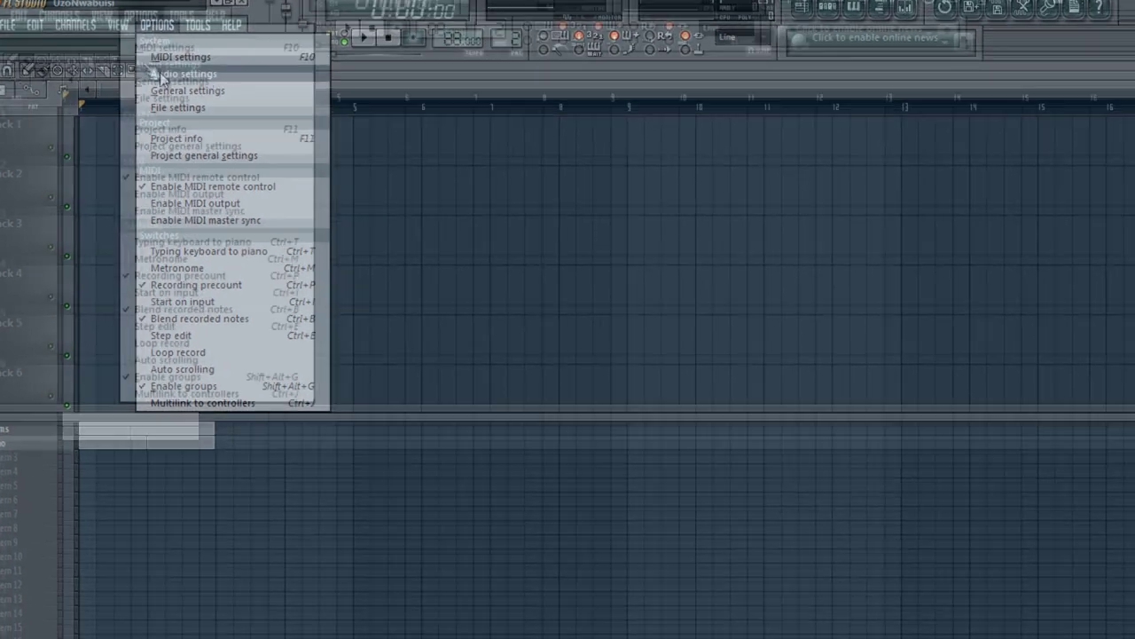
{"action": "left_click", "coordinate": [164, 76]}
{"action": "left_click", "coordinate": [435, 102]}
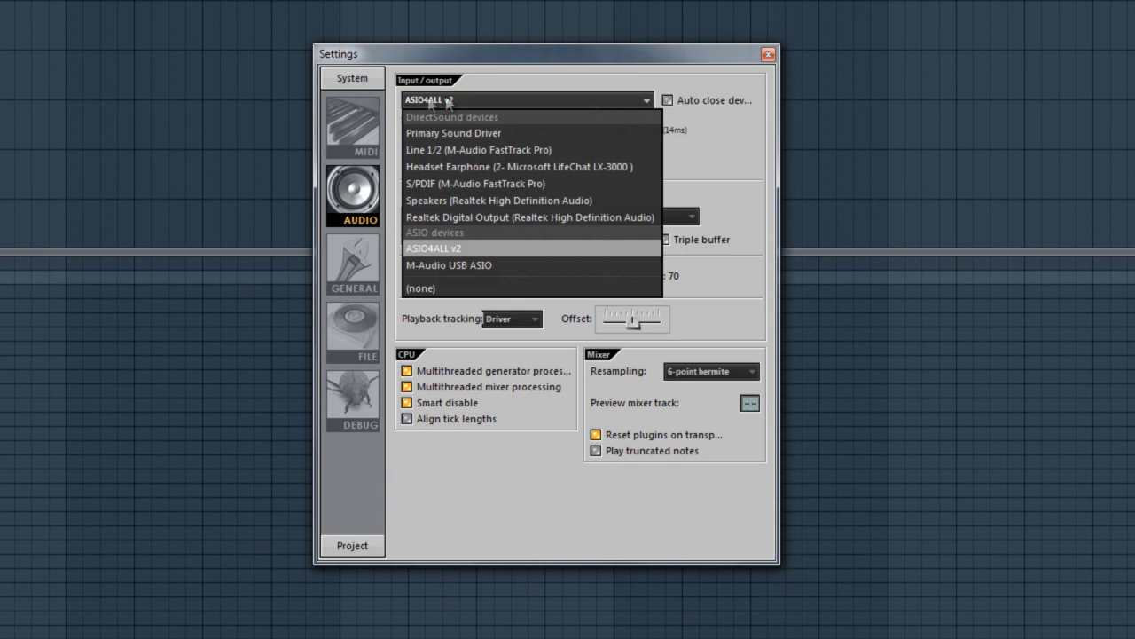
{"action": "left_click", "coordinate": [584, 103]}
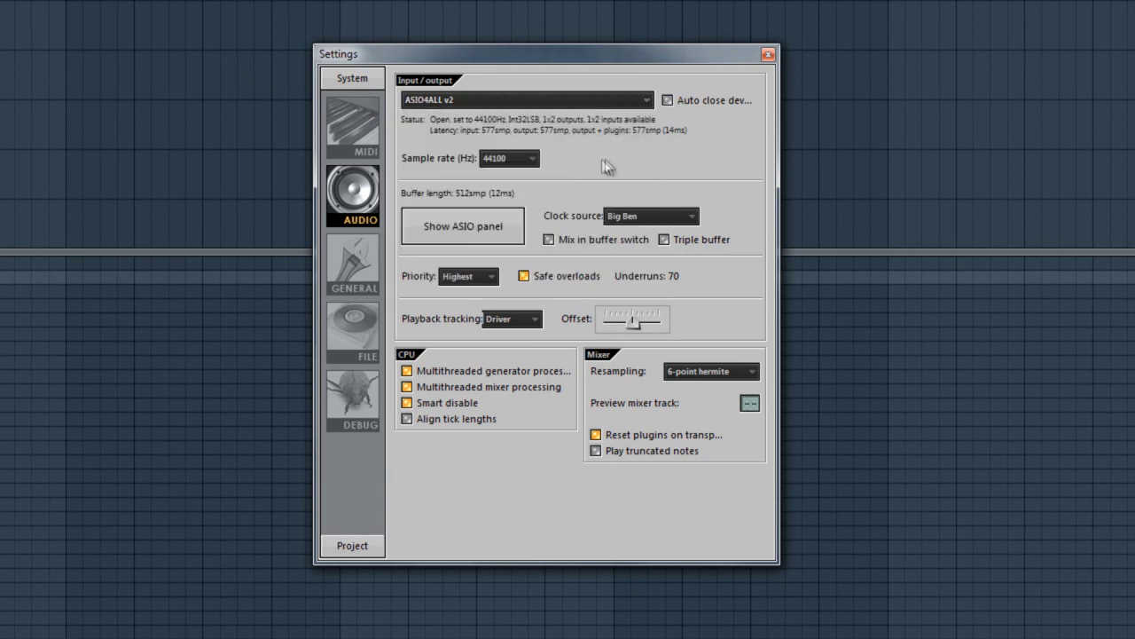
Step: Review the General and File settings, keeping autosave at Regularly (every 5min)
{"action": "left_click", "coordinate": [363, 267]}
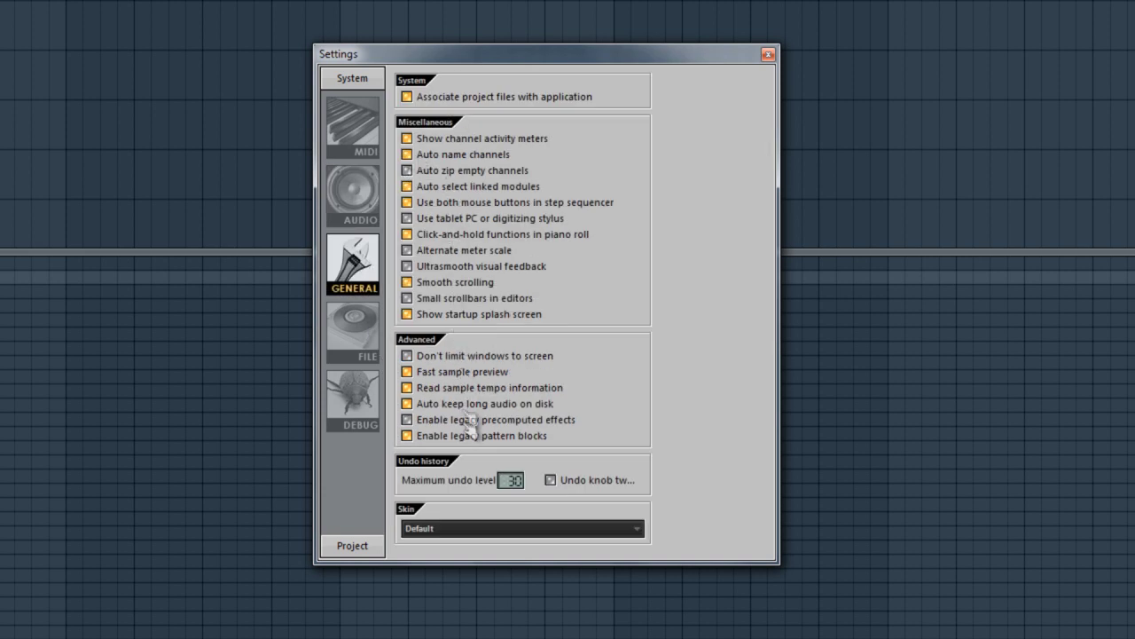
{"action": "left_click", "coordinate": [361, 333]}
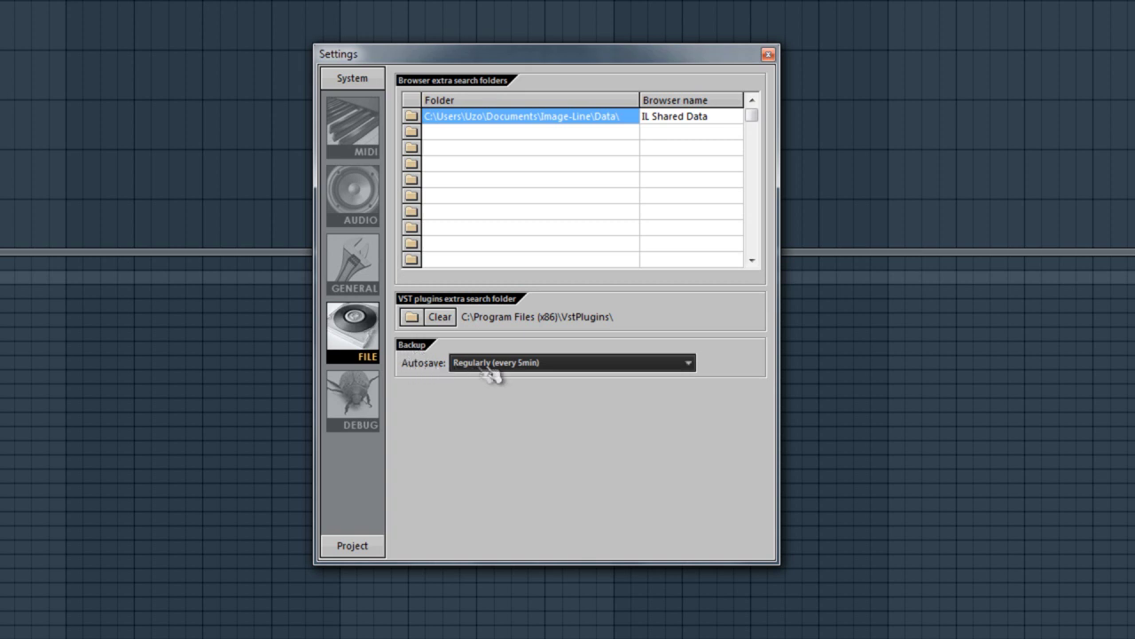
{"action": "left_click", "coordinate": [549, 366]}
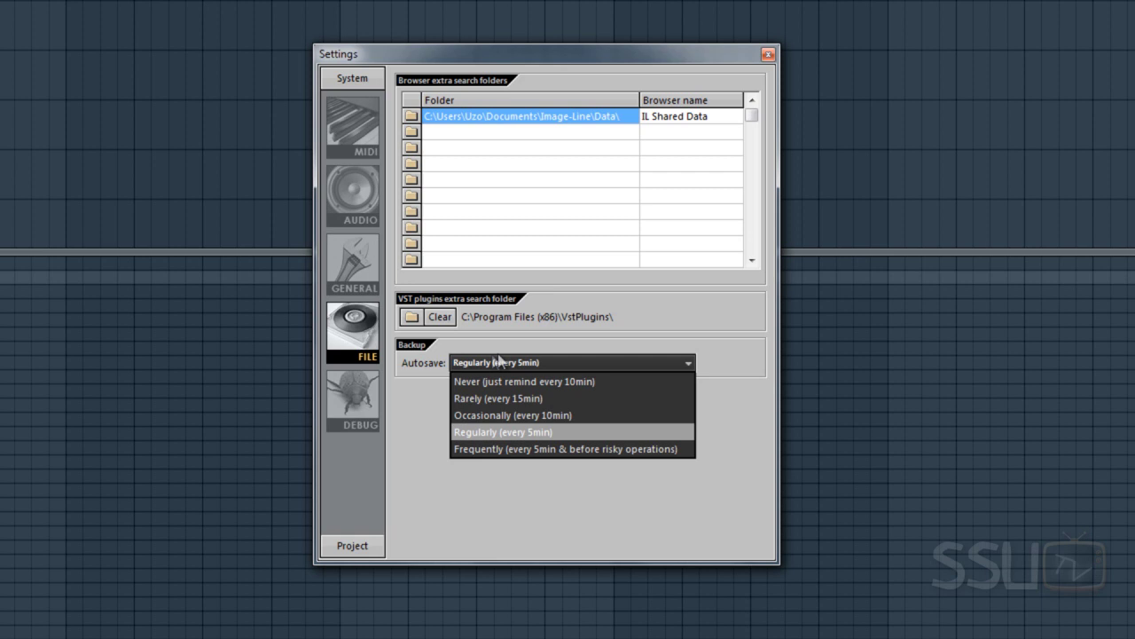
{"action": "left_click", "coordinate": [632, 362]}
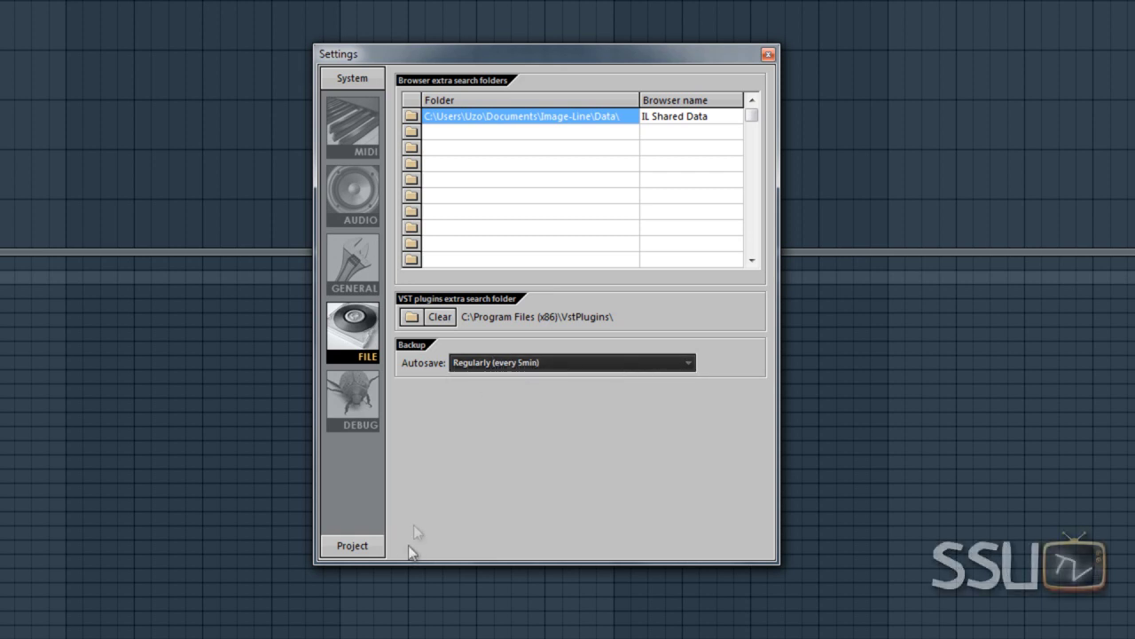
Step: Review the Project info settings, then return to the Playlist showing the Drums and Piano patterns
{"action": "left_click", "coordinate": [352, 547]}
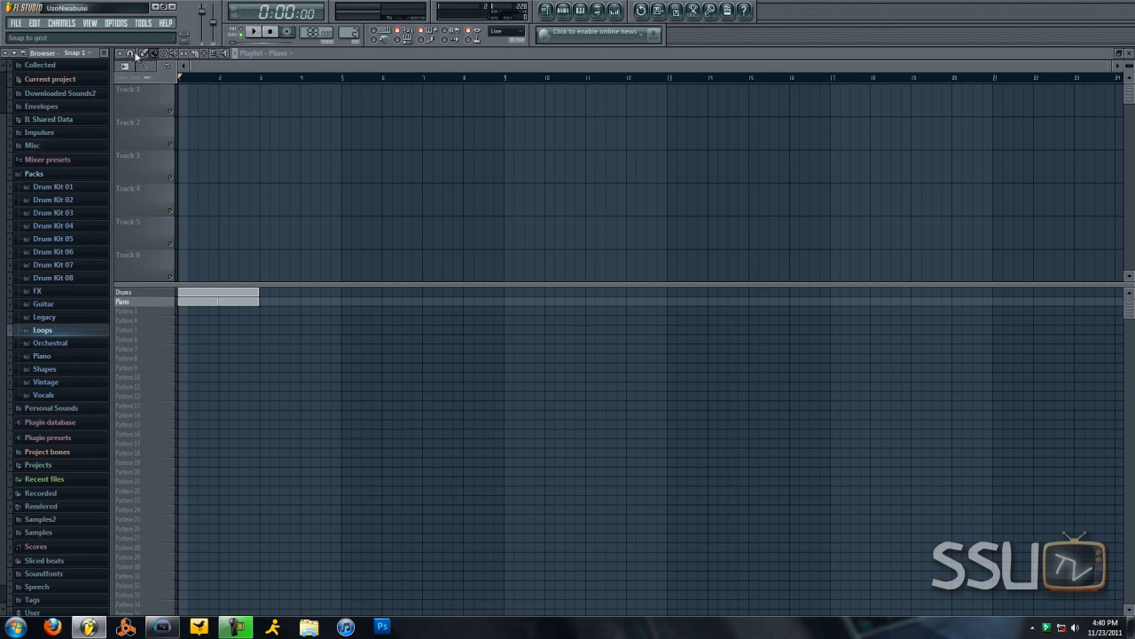
{"action": "scroll", "coordinate": [2, 131], "scroll_direction": "up", "scroll_amount": 2}
{"action": "scroll", "coordinate": [2, 131], "scroll_direction": "down", "scroll_amount": 3}
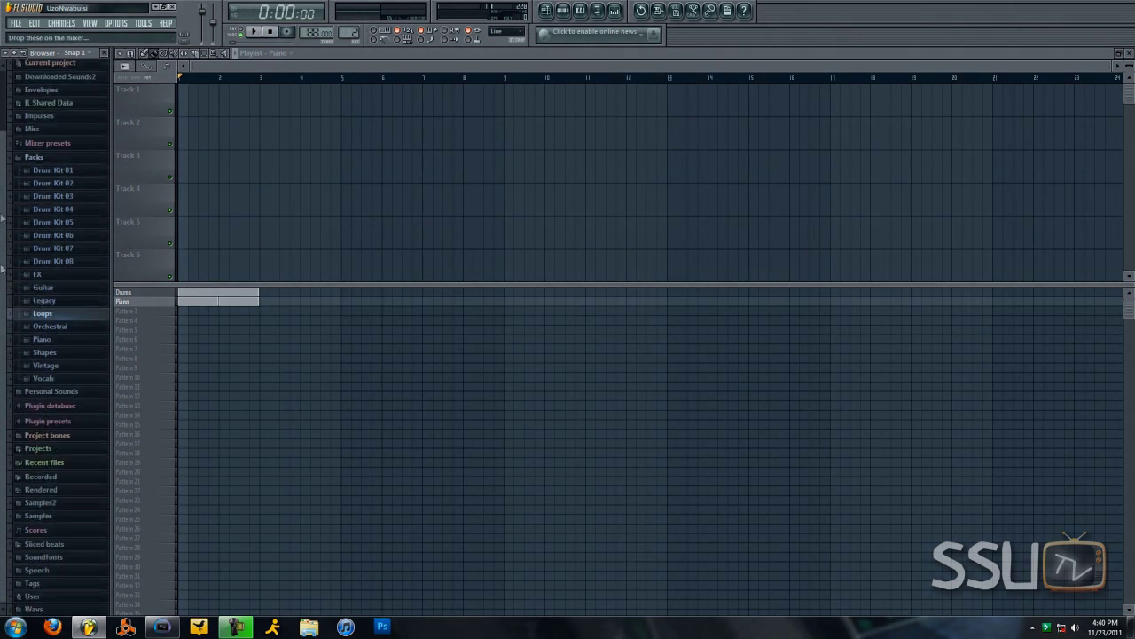
{"action": "scroll", "coordinate": [2, 130], "scroll_direction": "up", "scroll_amount": 3}
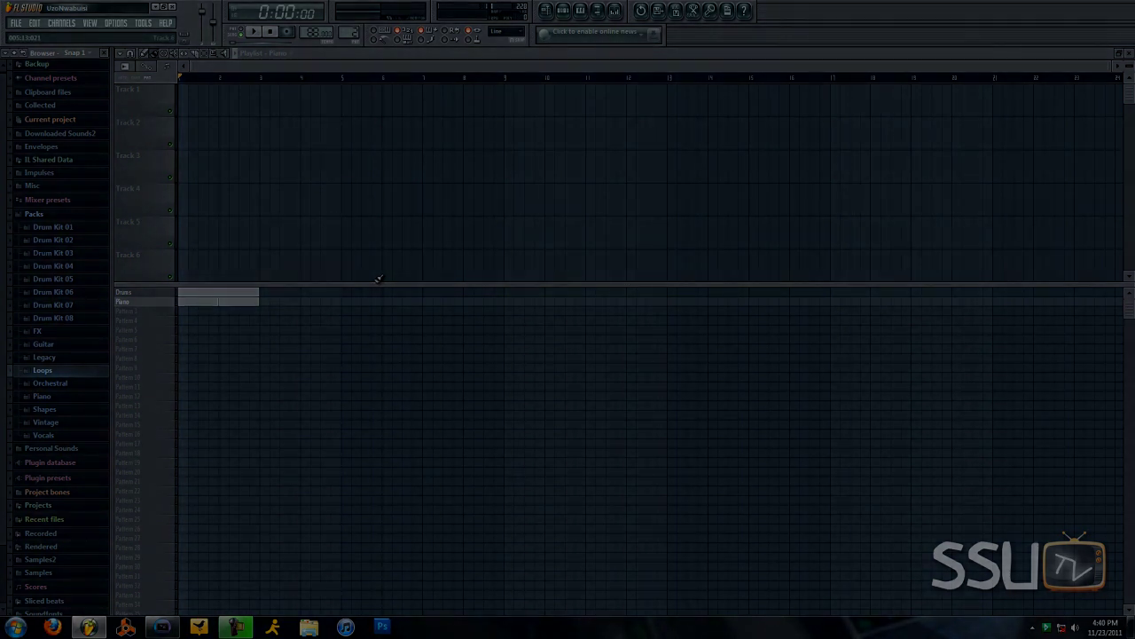